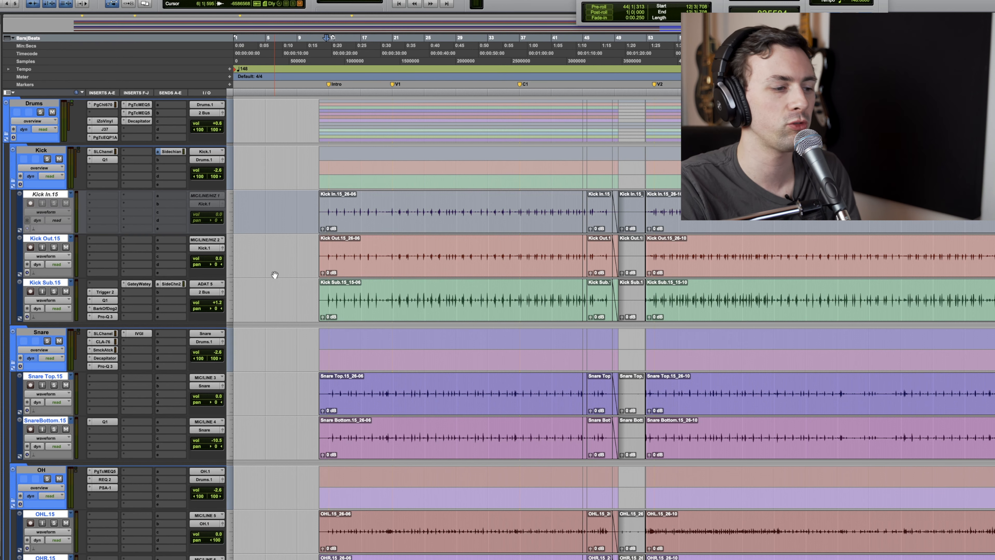
- Play the full mix from the intro, and play it again with only the Drums folder soloed
key("space")
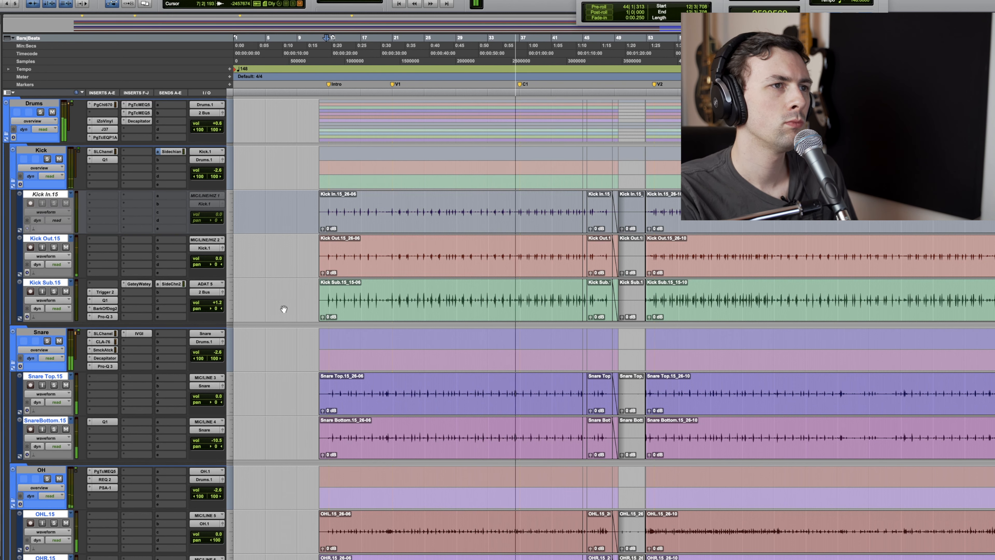
key("space")
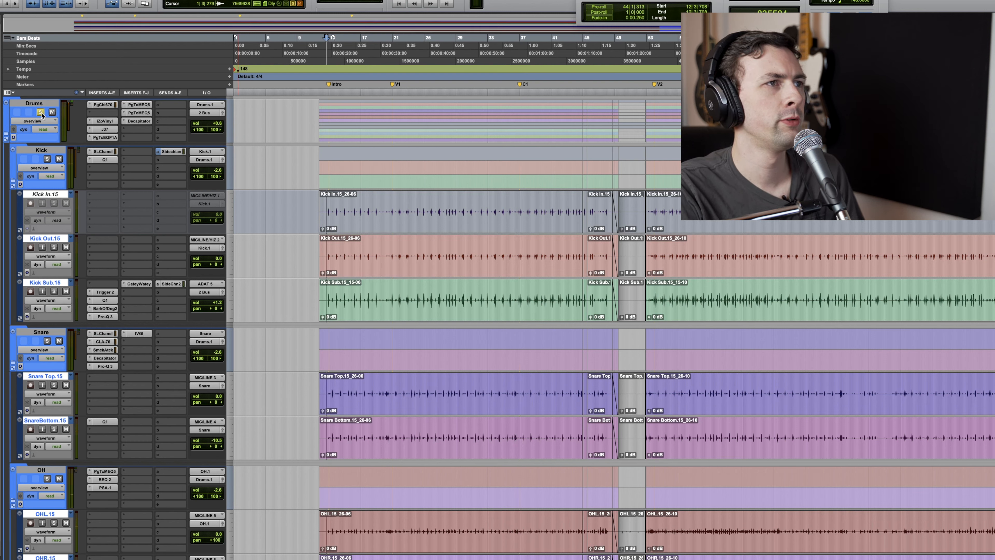
key("space")
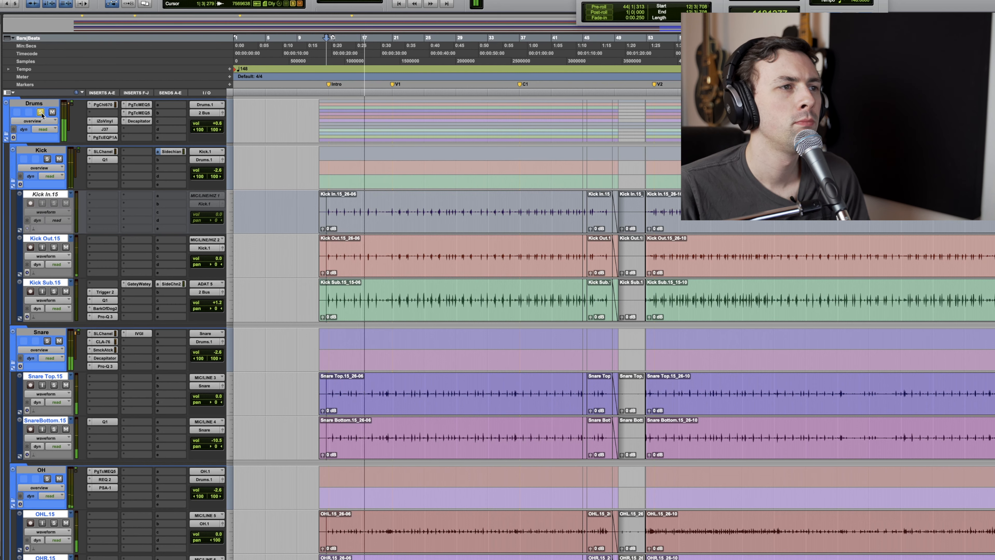
scroll(378, 309, "down", 10)
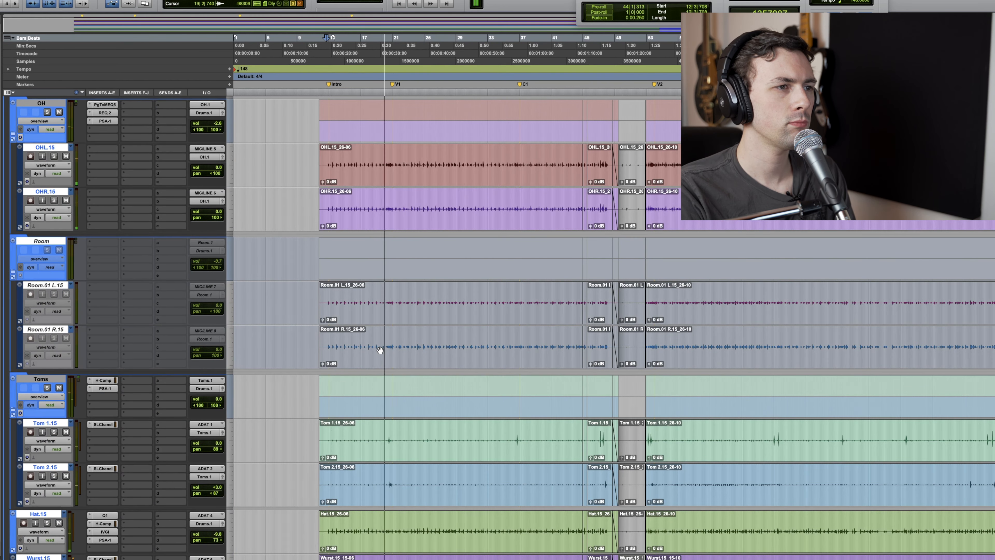
scroll(380, 350, "up", 5)
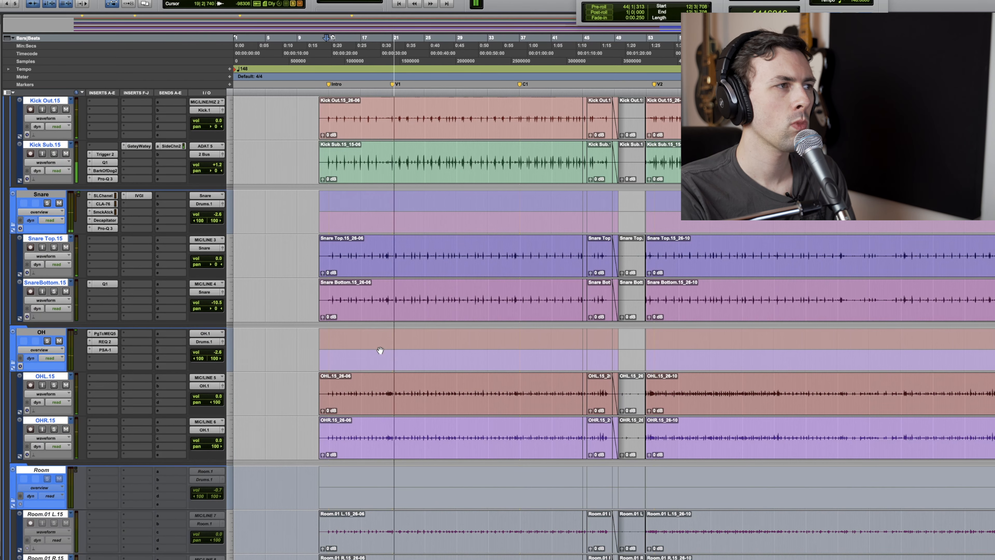
key("space")
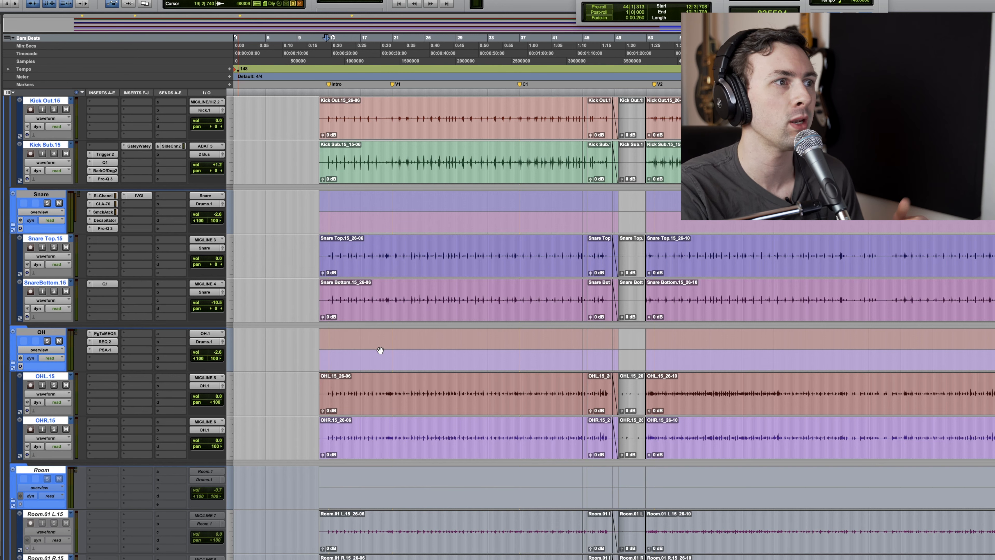
scroll(380, 350, "up", 5)
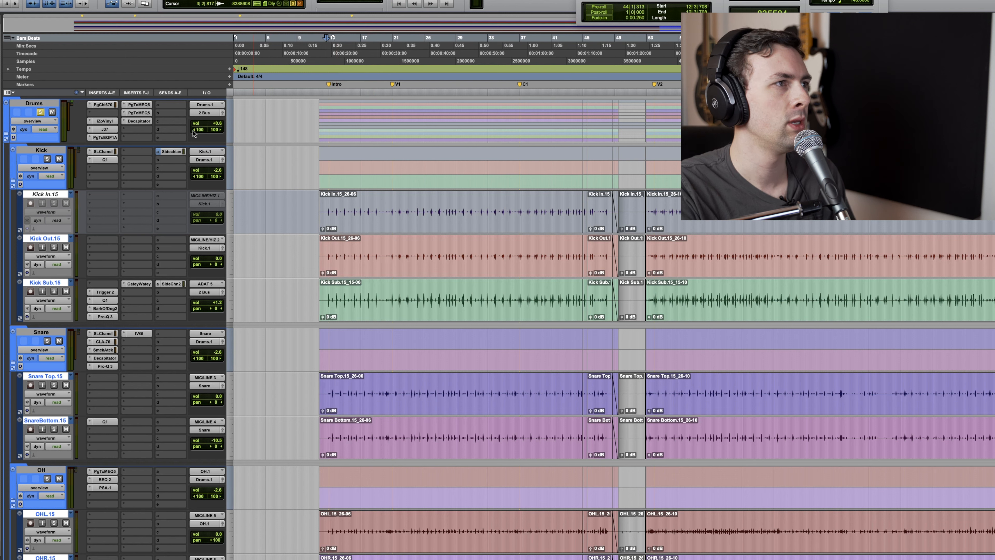
- Bypass all insert plug-ins across the Drums folder and its kick, snare and overhead tracks
left_click(112, 103, "alt+shift+super")
left_click(109, 162, "alt+shift+super")
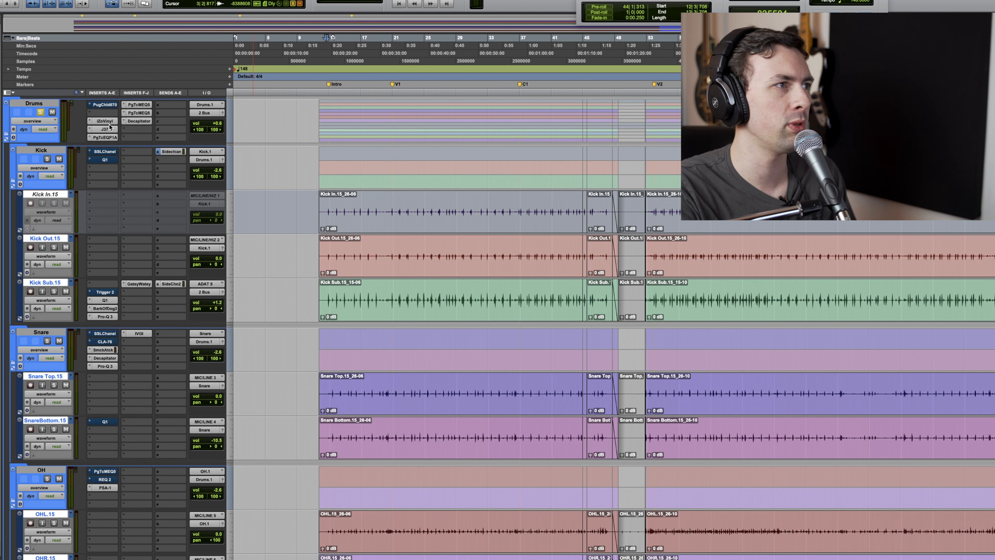
left_click(111, 122, "alt+shift+super")
left_click(112, 137, "alt+shift+super")
left_click(112, 137, "alt+shift+super")
left_click(115, 130, "alt+shift+super")
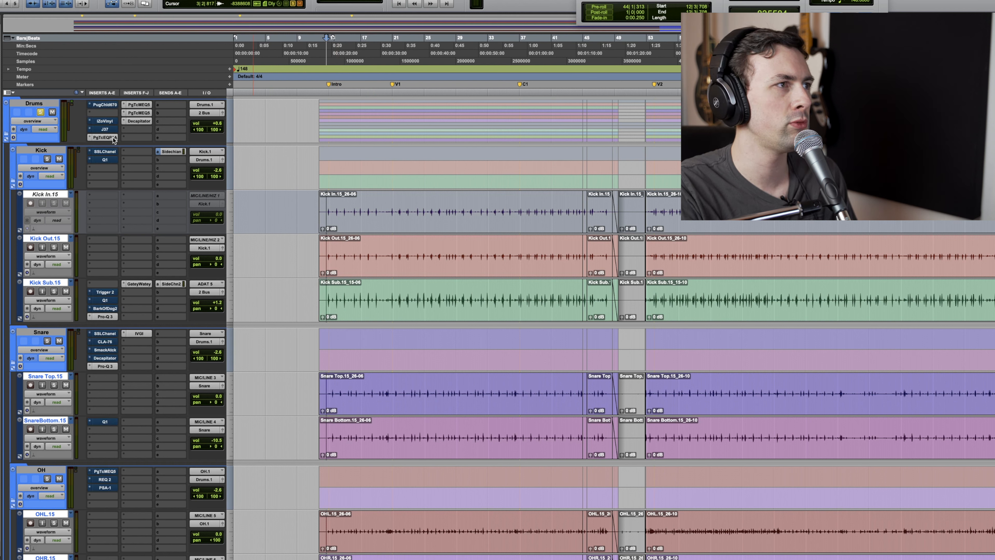
left_click(112, 137, "alt+shift+super")
left_click(134, 106, "alt+shift+super")
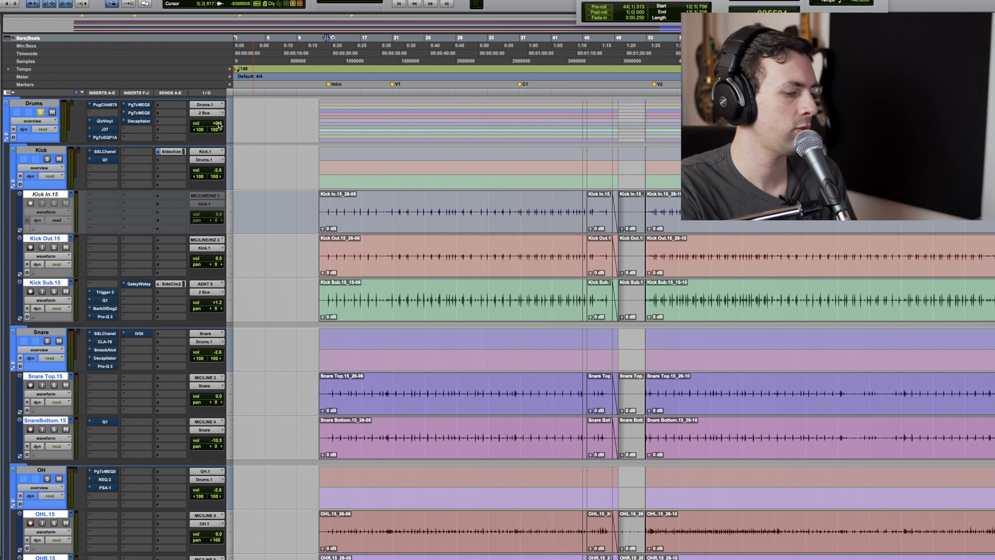
- Audition the unprocessed drums with the Drums volume raised to about +10 dB, and set it to +2.4 dB
left_click_drag(219, 125, 218, 121)
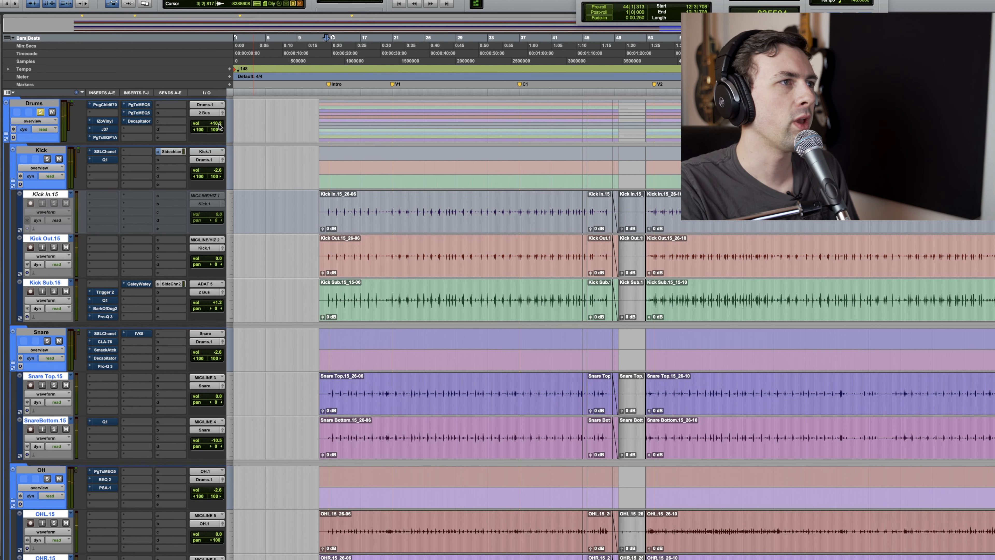
key("space")
left_click(218, 124)
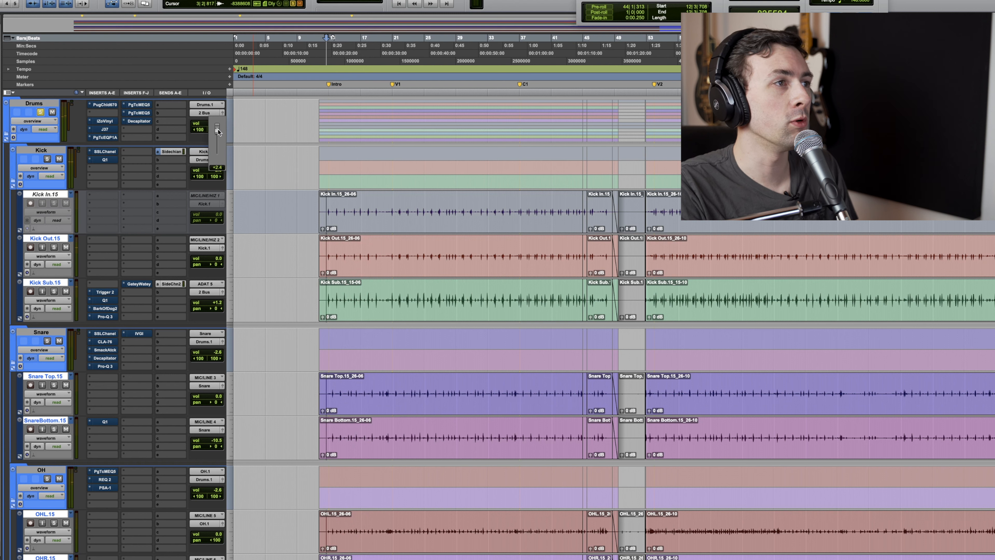
left_click_drag(219, 129, 219, 131)
- Re-enable all insert plug-ins across the drum tracks and play the processed drums from the intro
left_click(132, 105, "alt+super")
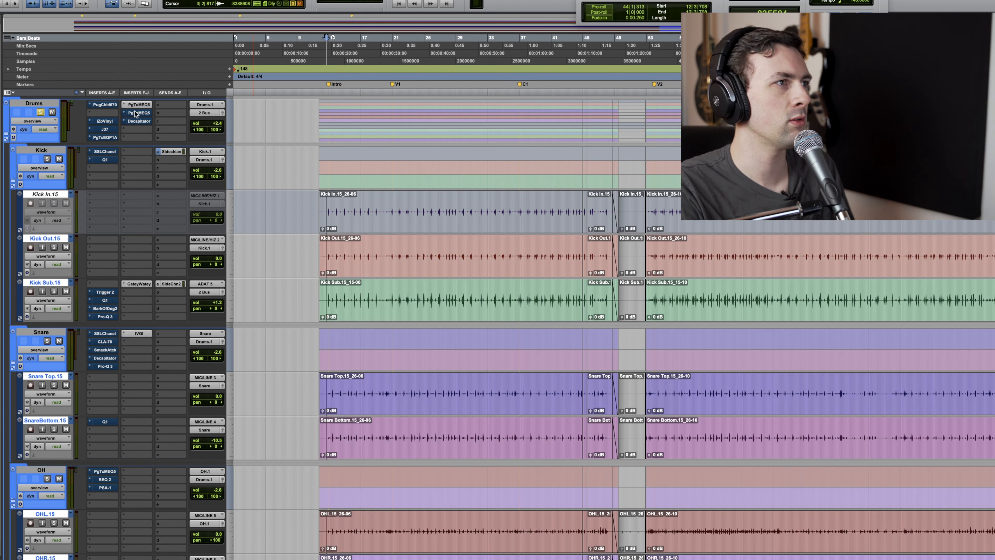
left_click(104, 136, "alt+super")
left_click(103, 131, "alt+super")
left_click(104, 123, "alt+super")
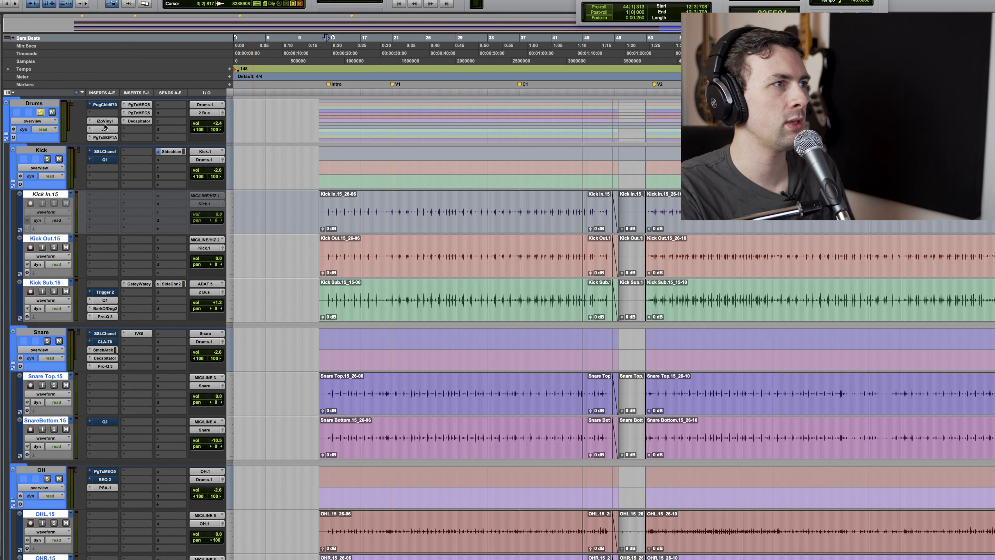
left_click(103, 158, "alt+super")
left_click(103, 150, "alt+super")
key("space")
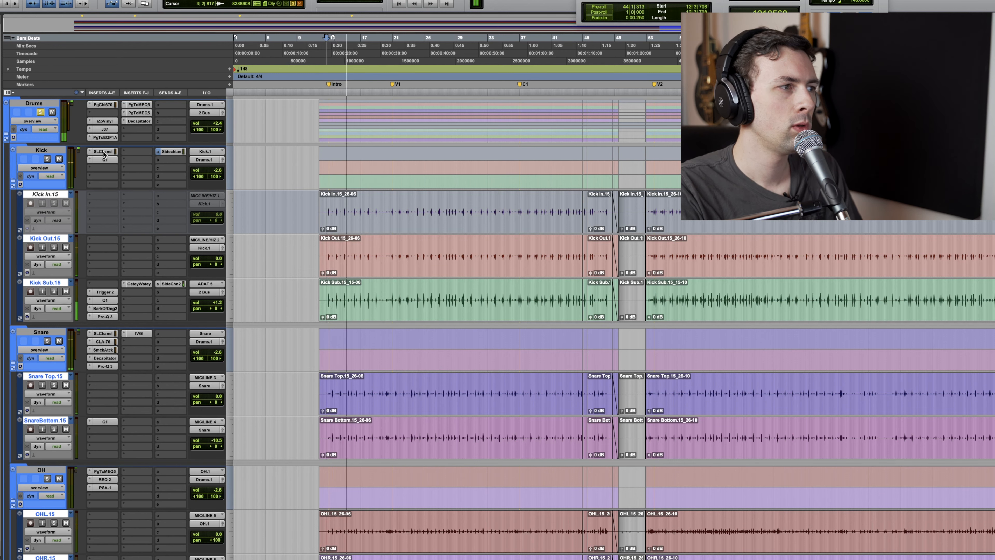
key("space")
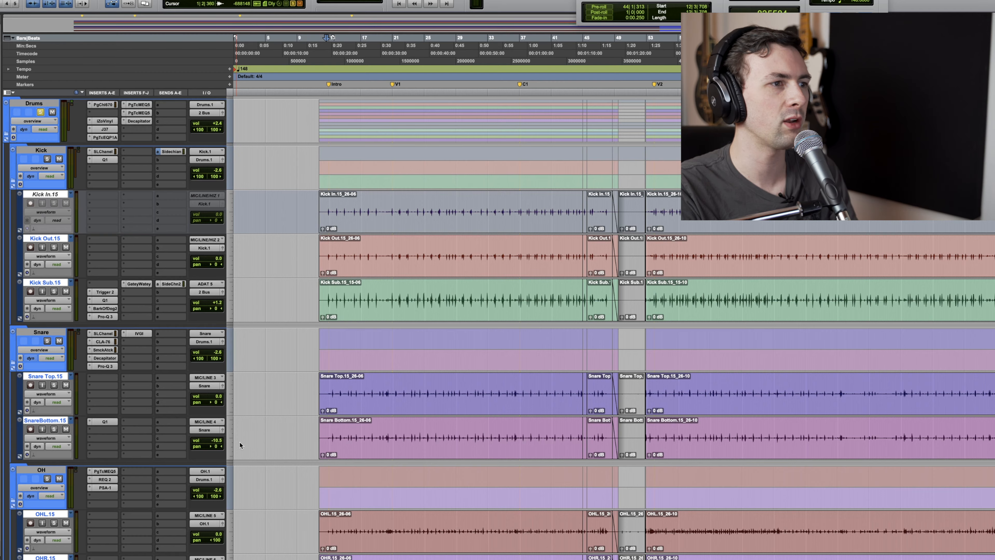
- Zoom the timeline in on the intro, solo the Kick folder and play the kick
scroll(239, 441, "down", 5)
scroll(370, 391, "up", 3)
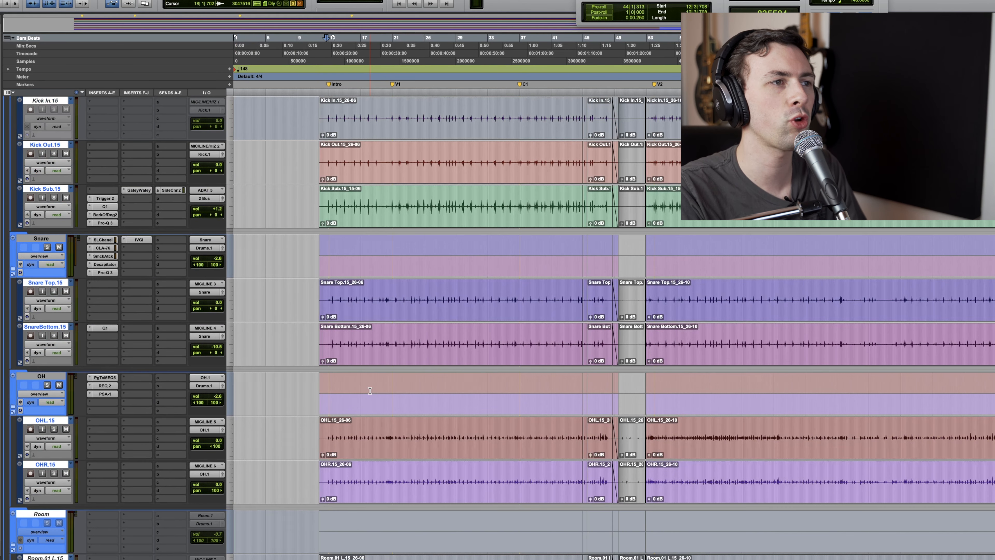
scroll(458, 323, "up", 2)
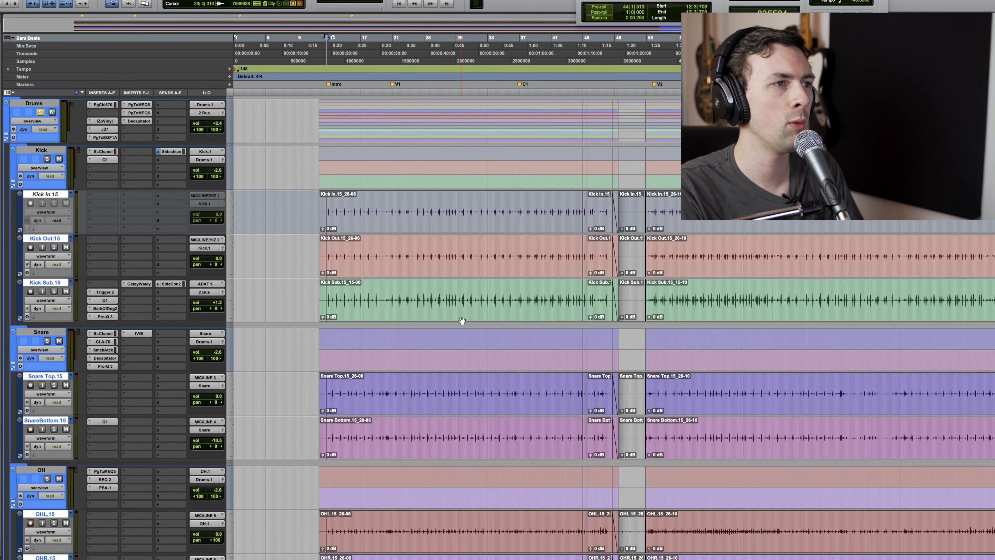
key("t")
key("t")
left_click(392, 254)
left_click(39, 167)
left_click(46, 159)
key("space")
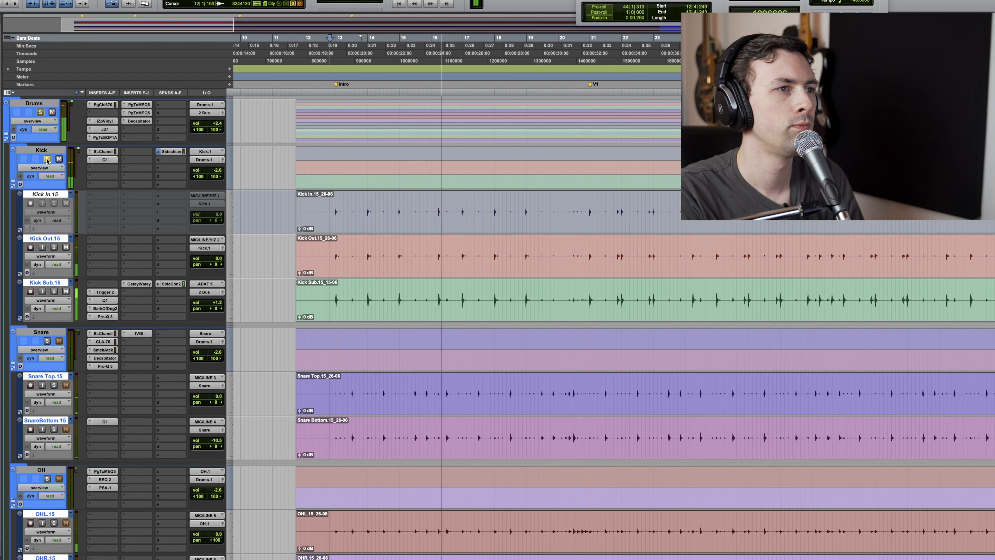
key("space")
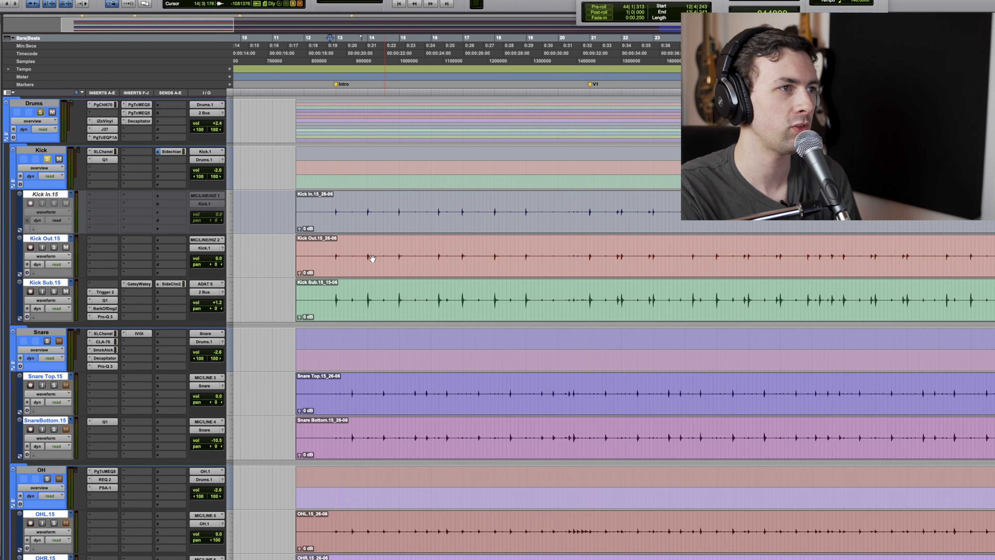
- Play the Kick Out.15 track soloed from the intro
key("space")
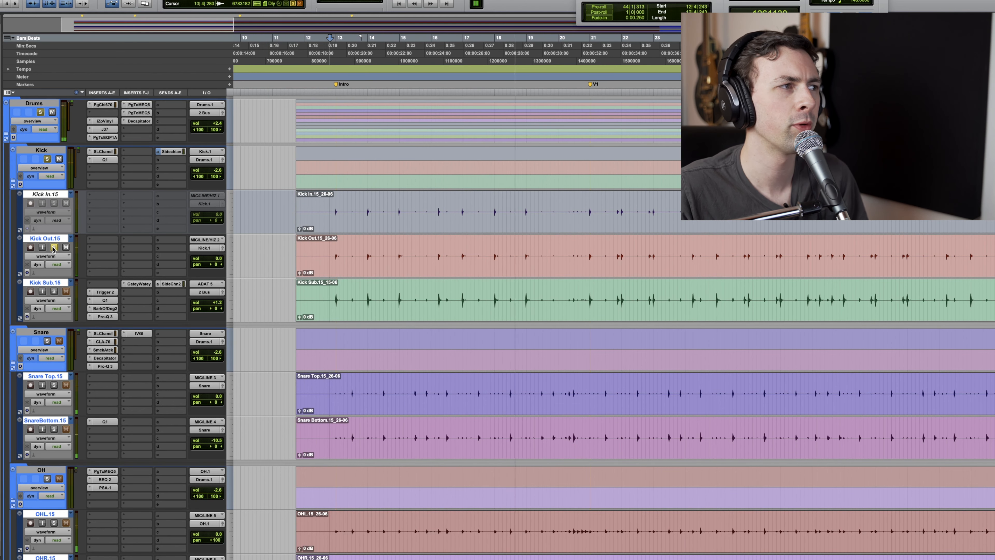
key("space")
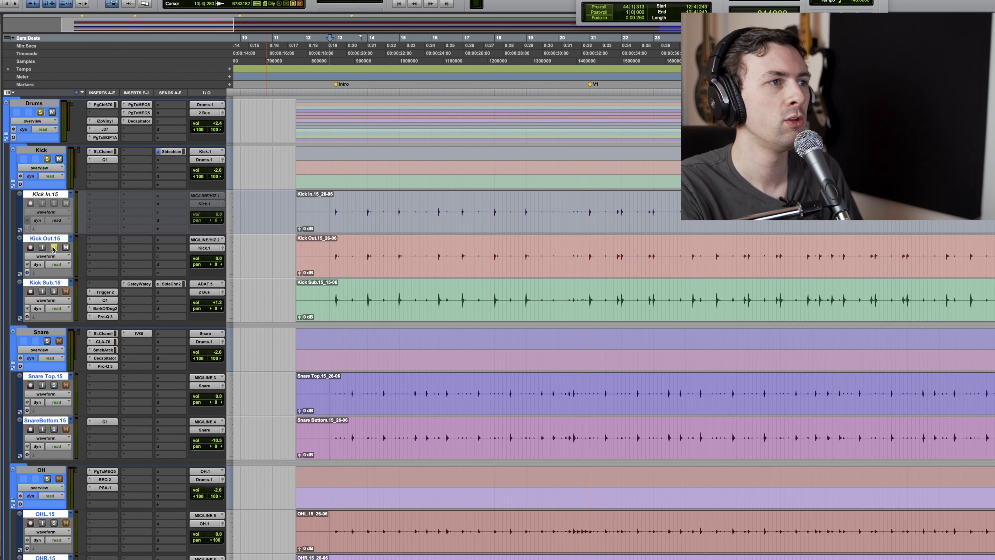
key("space")
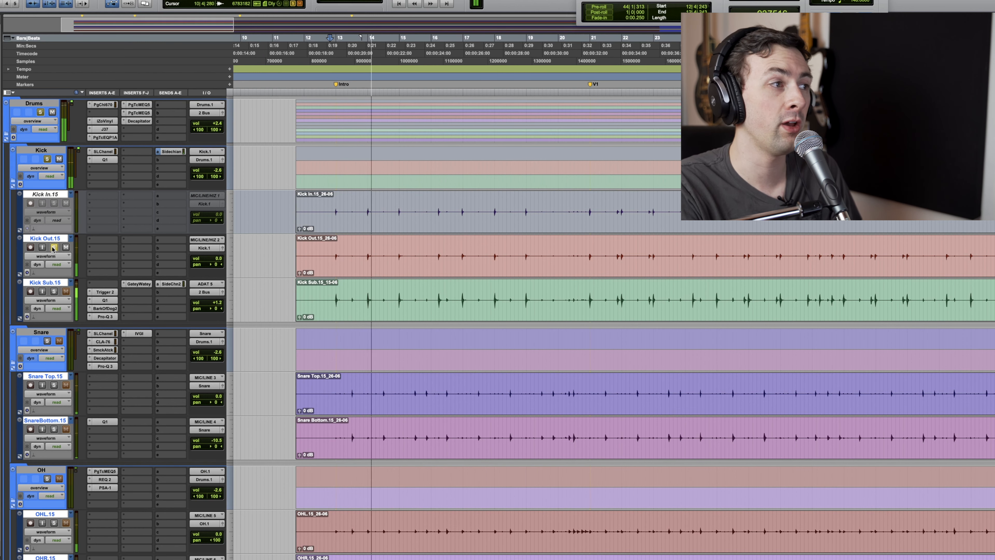
key("space")
- Switch the solo from Kick Out.15 to Kick Sub.15 and play the track
left_click(54, 291)
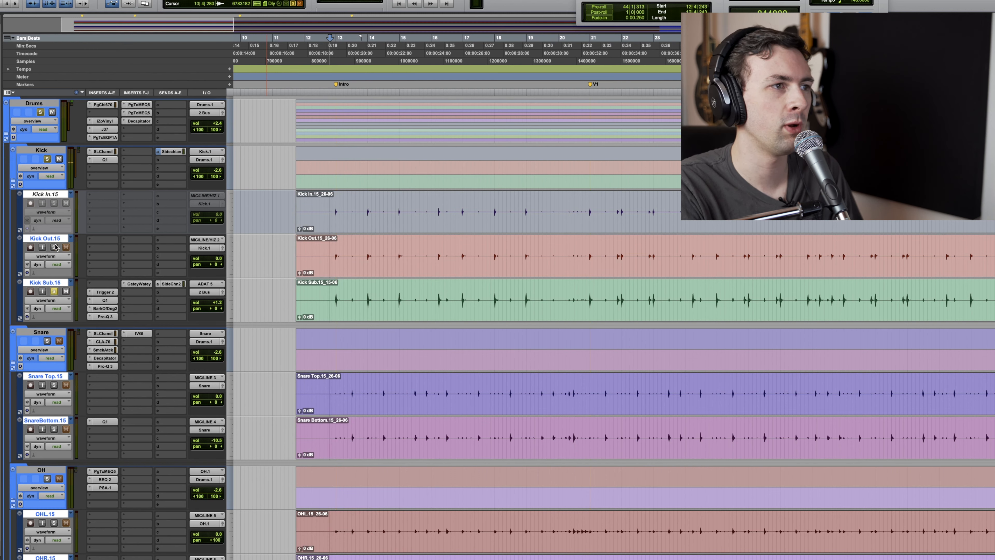
key("space")
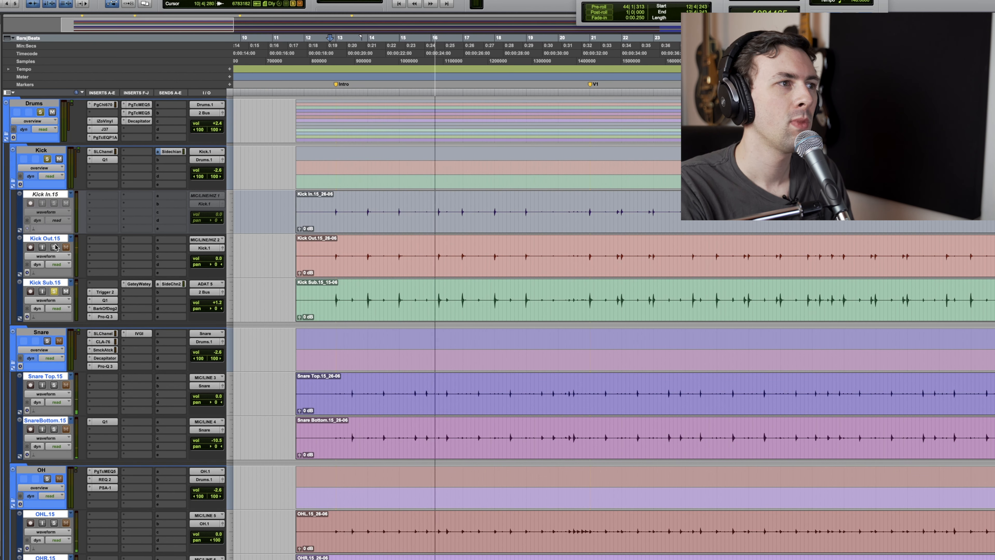
key("space")
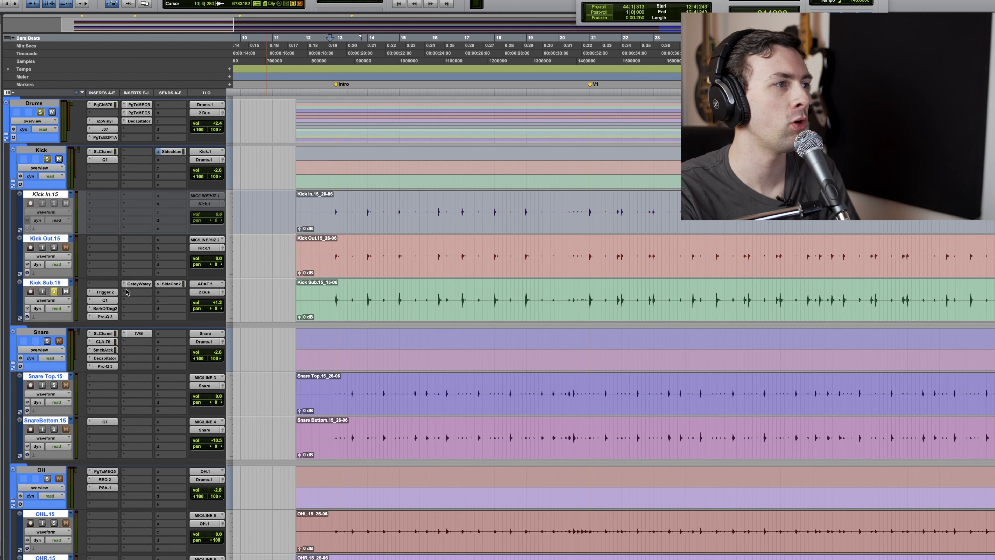
- Bypass every insert plug-in on Kick Sub.15 and play the dry track
left_click(135, 284, "super")
left_click(109, 316, "super")
left_click(109, 309, "super")
key("space")
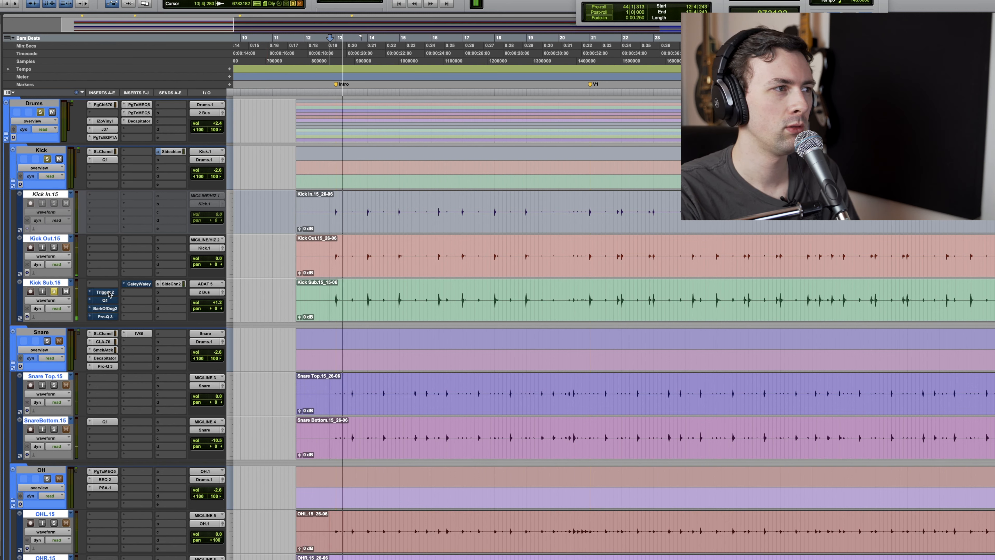
left_click_drag(217, 302, 219, 310)
key("space")
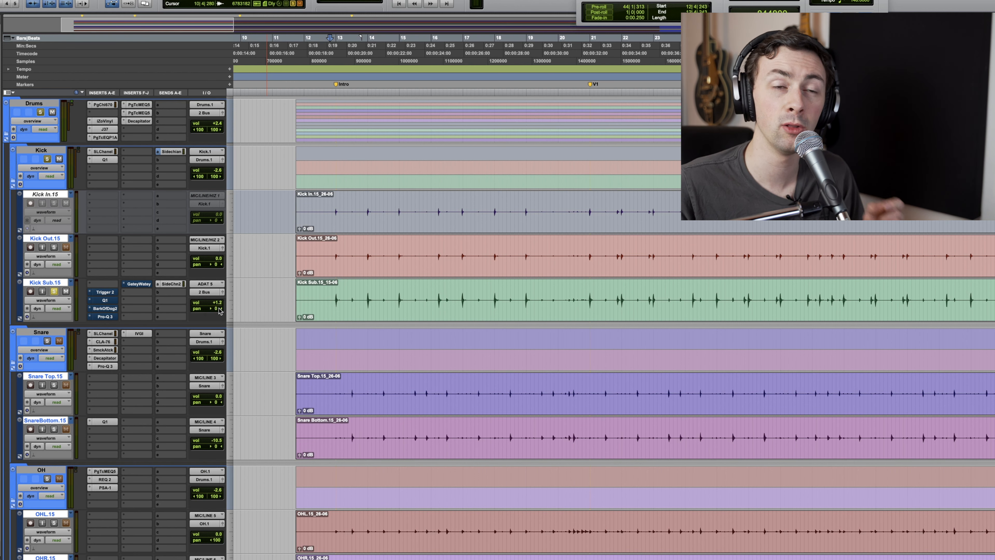
- Enable Trigger 2 on Kick Sub.15, play the track through it, and close the plug-in window
left_click(105, 292)
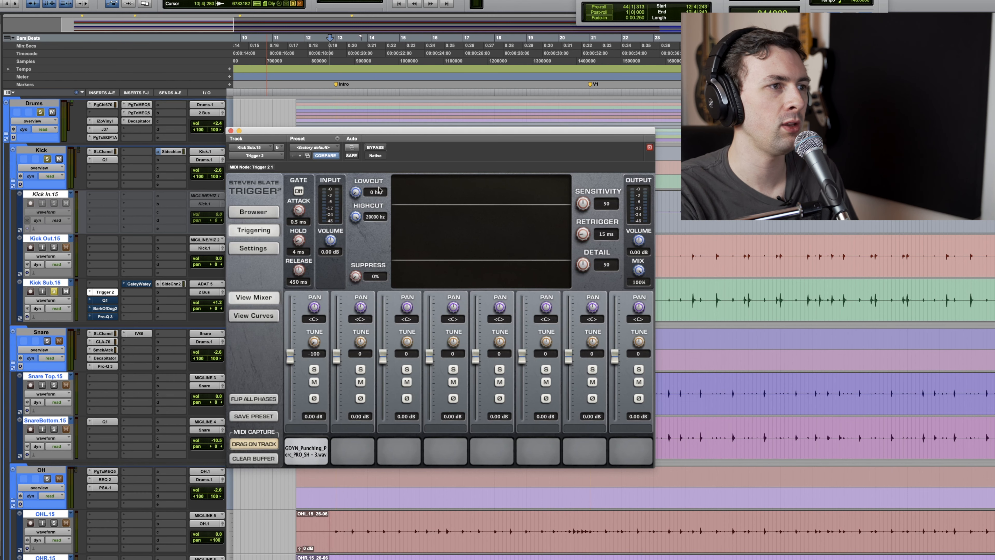
left_click_drag(460, 128, 704, 105)
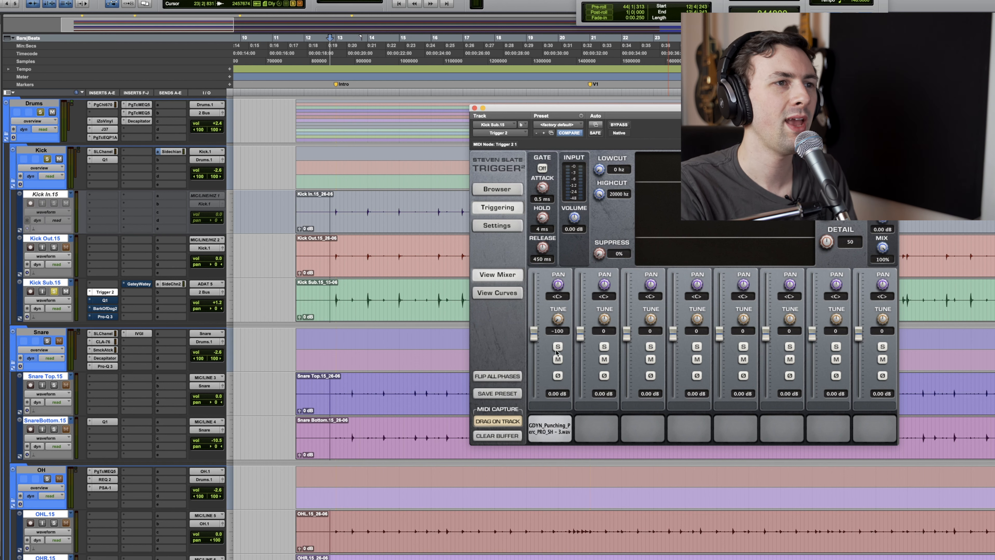
left_click_drag(559, 306, 562, 262)
key("space")
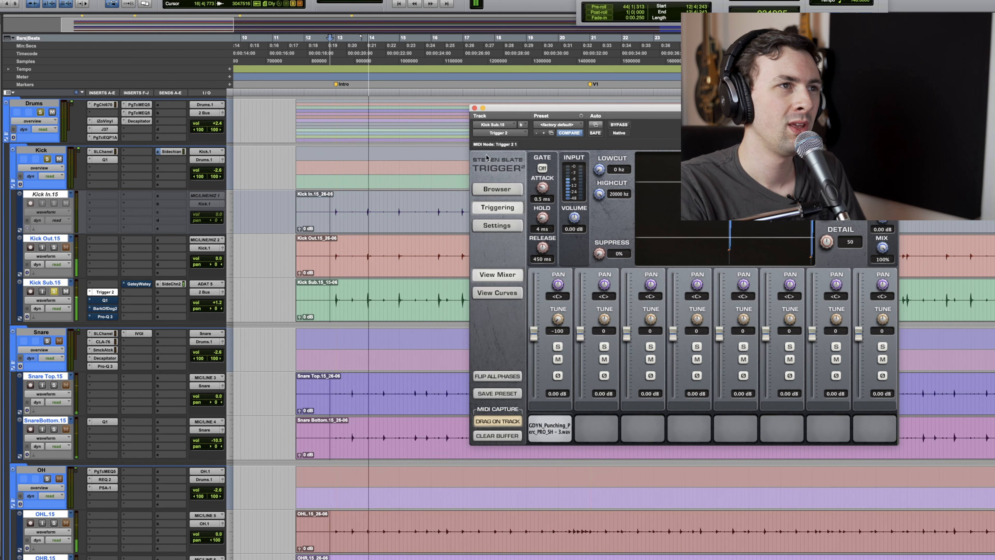
key("space")
left_click(474, 108)
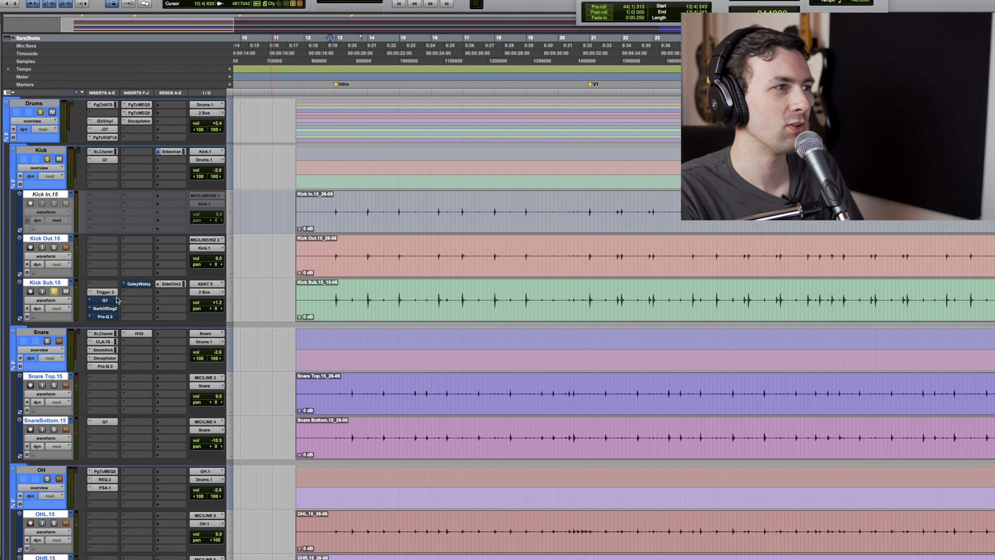
- Open the Q1 equalizer on Kick Sub.15 and take it out of bypass during playback
left_click(105, 300)
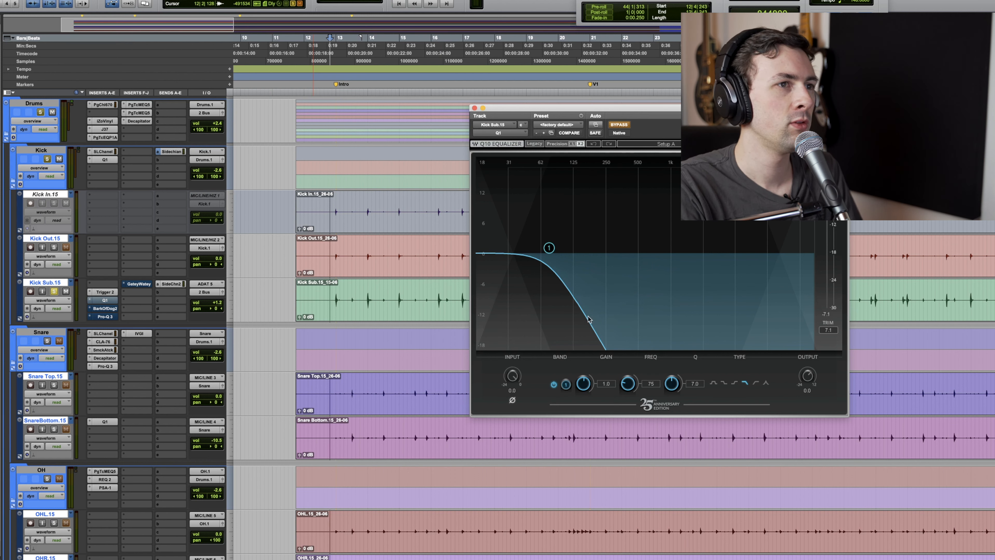
key("space")
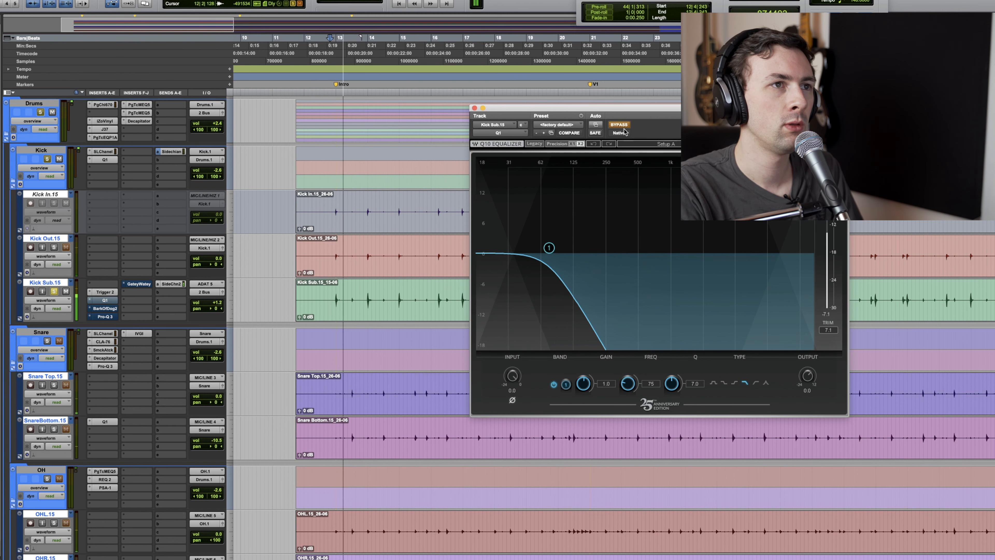
left_click(620, 125)
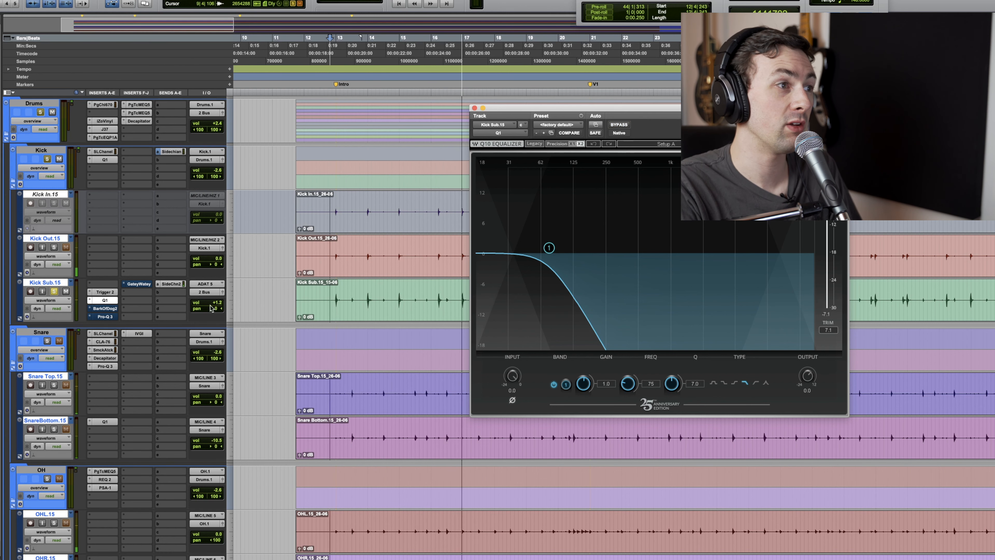
- Raise the Kick Sub.15 track volume to +8.4 dB during playback, and stop the transport
left_click_drag(217, 302, 218, 300)
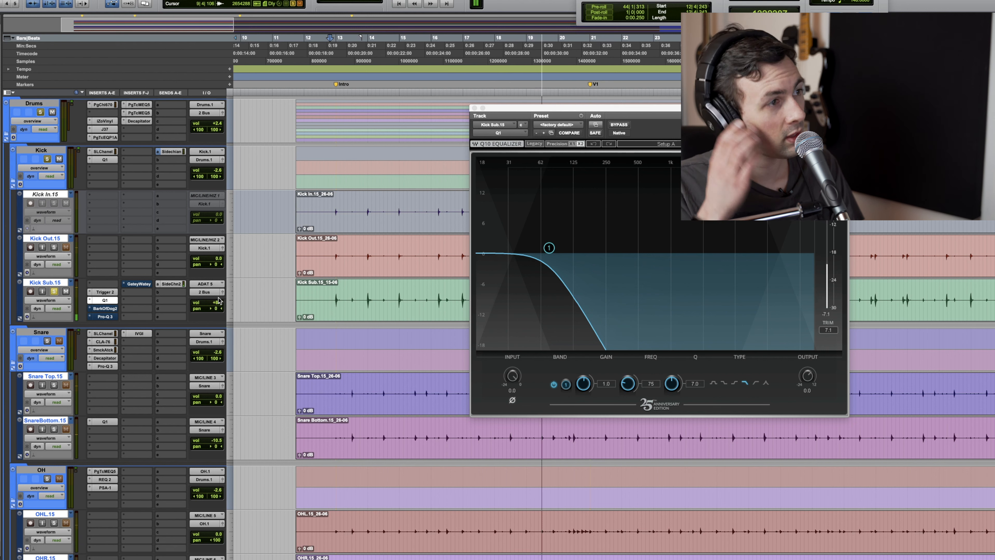
key("space")
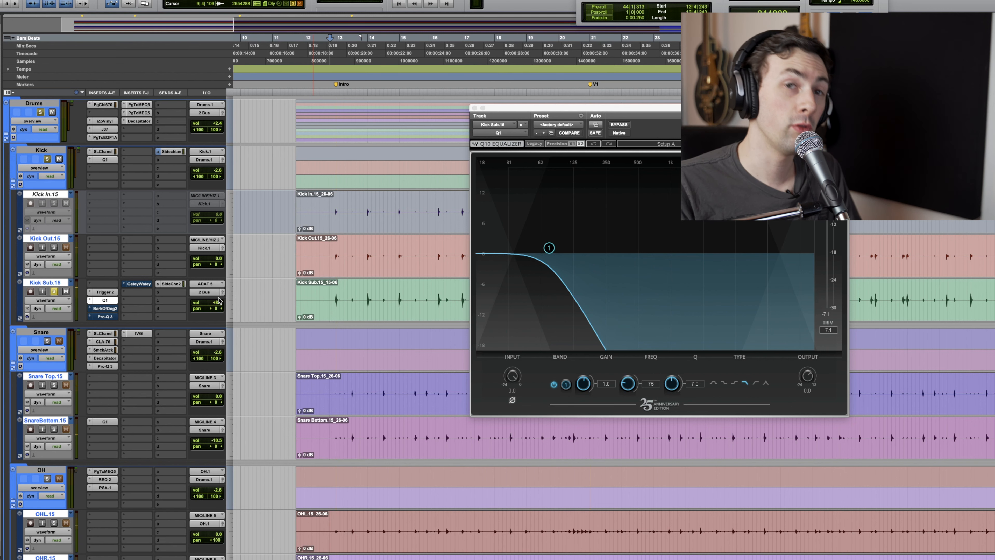
- Enable Bark Of Dog 2 on Kick Sub.15 and compare it bypassed and active during playback
left_click(112, 309)
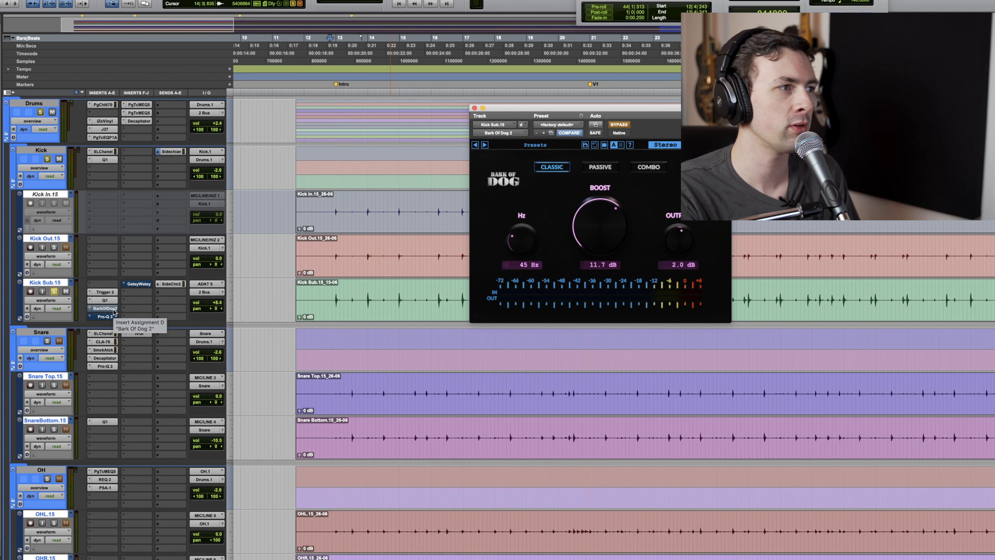
left_click(105, 309, "super")
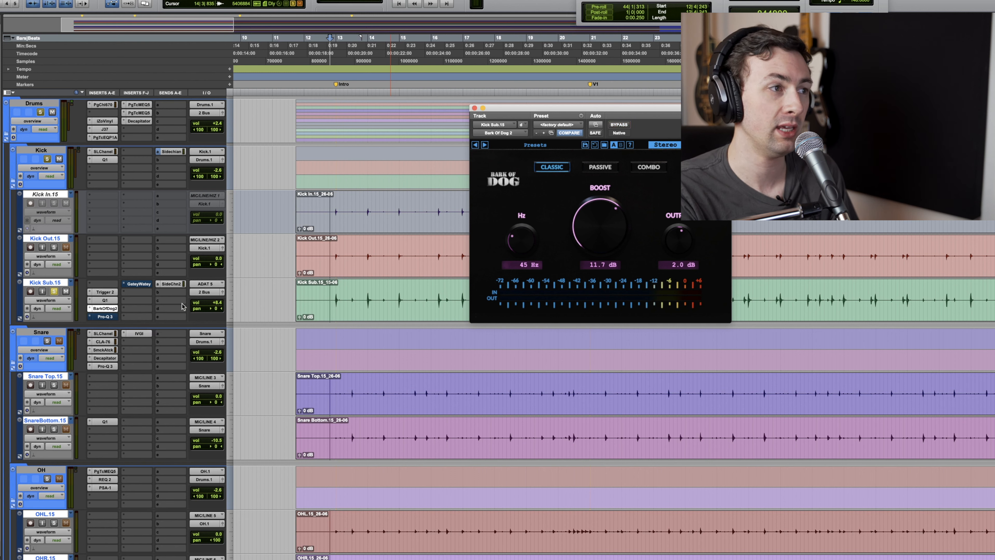
key("space")
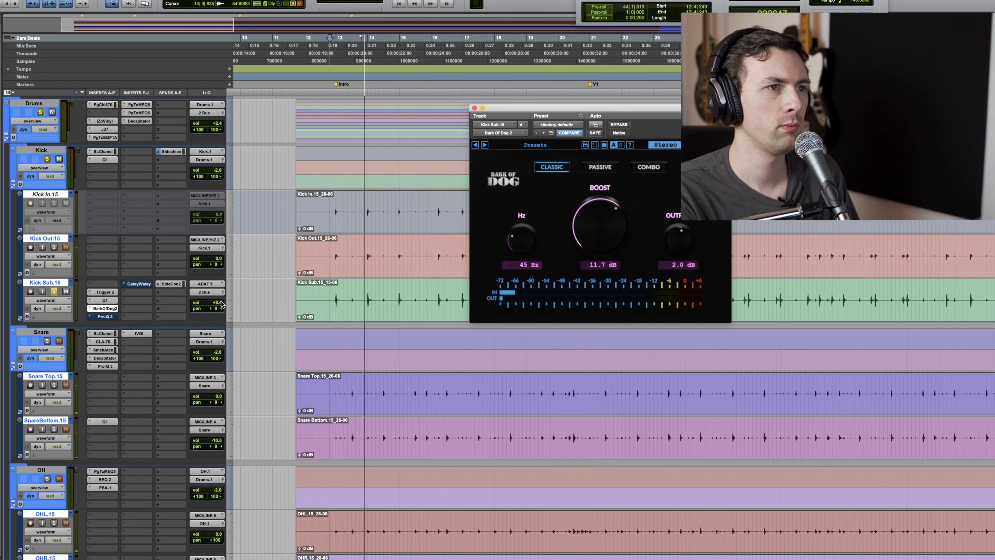
left_click(618, 125)
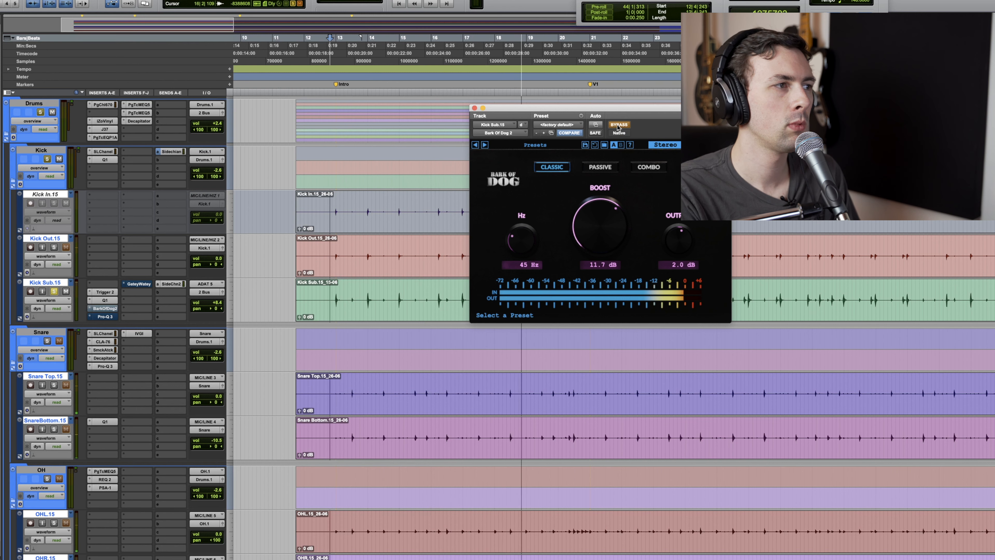
left_click(618, 124)
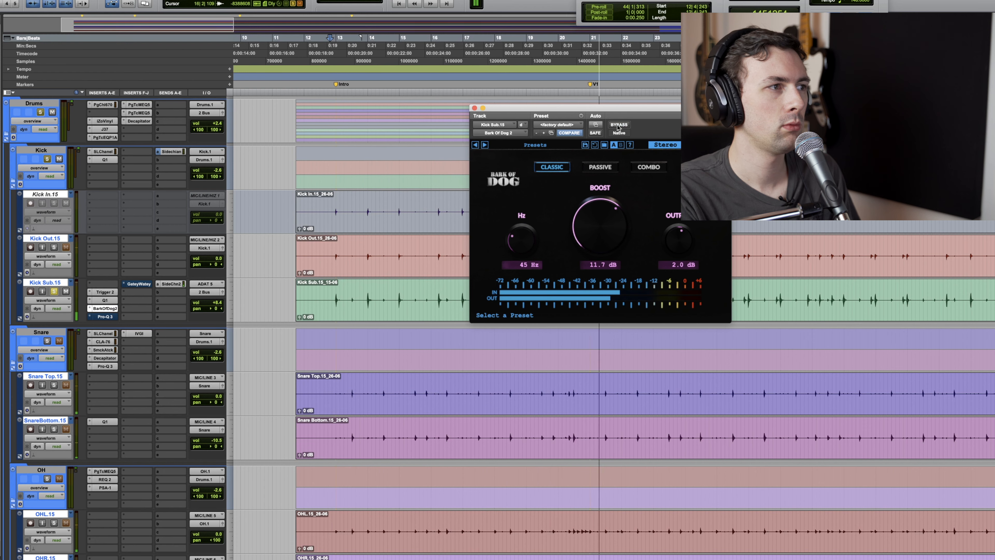
- Open Pro-Q 3 on Kick Sub.15, take it out of bypass, and play the track through it
left_click(109, 318)
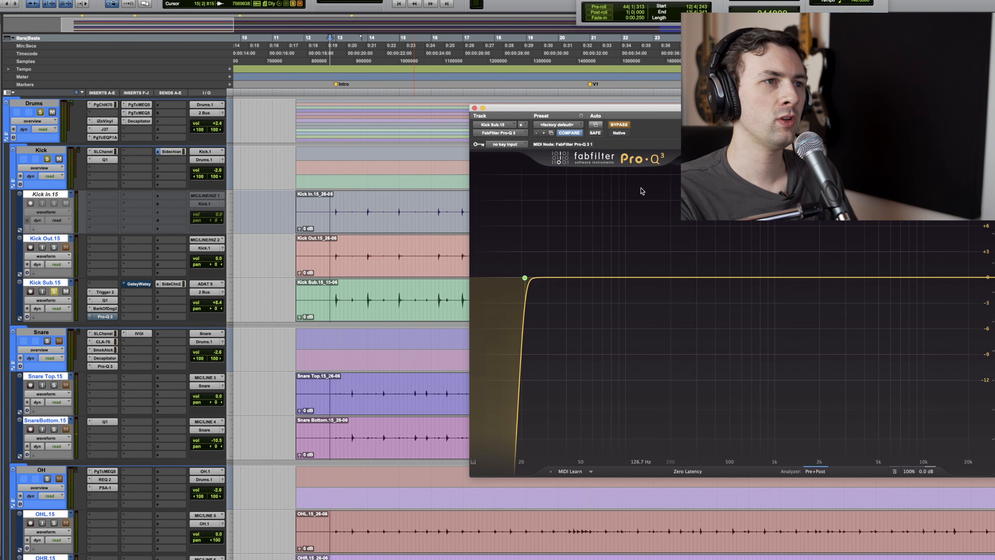
left_click(619, 125)
key("space")
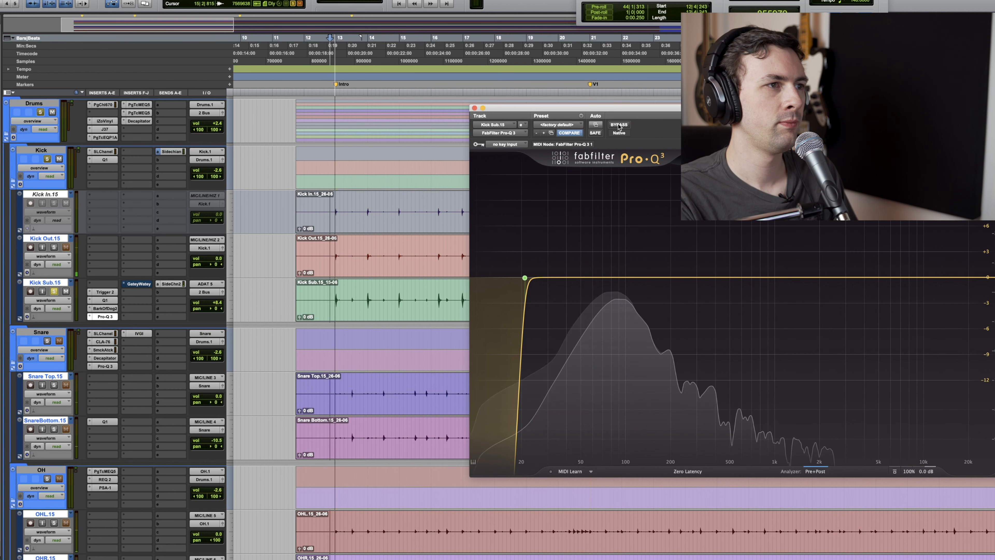
- Enable the Gatey Watey gate on Kick Sub.15 during playback, stop, and close its window
left_click(138, 285)
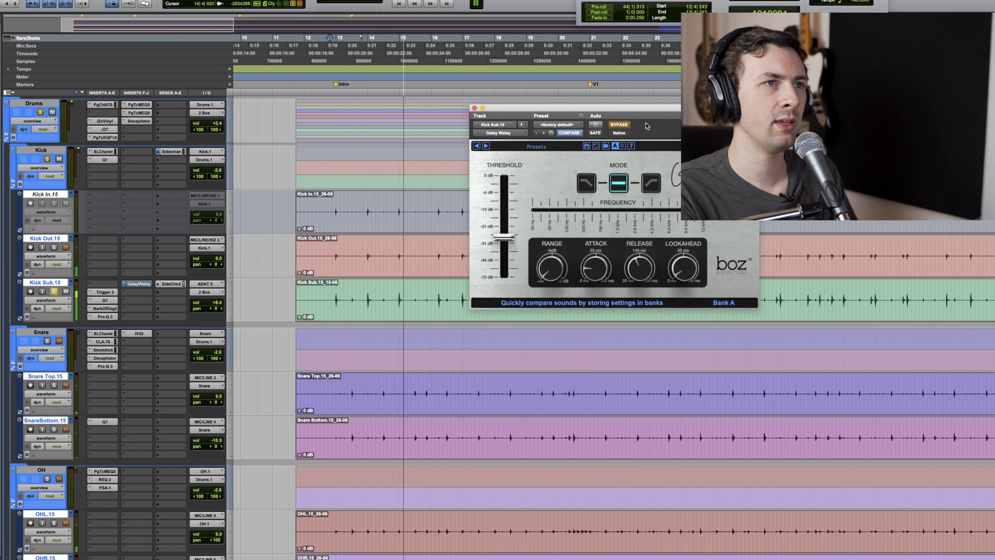
left_click(619, 125)
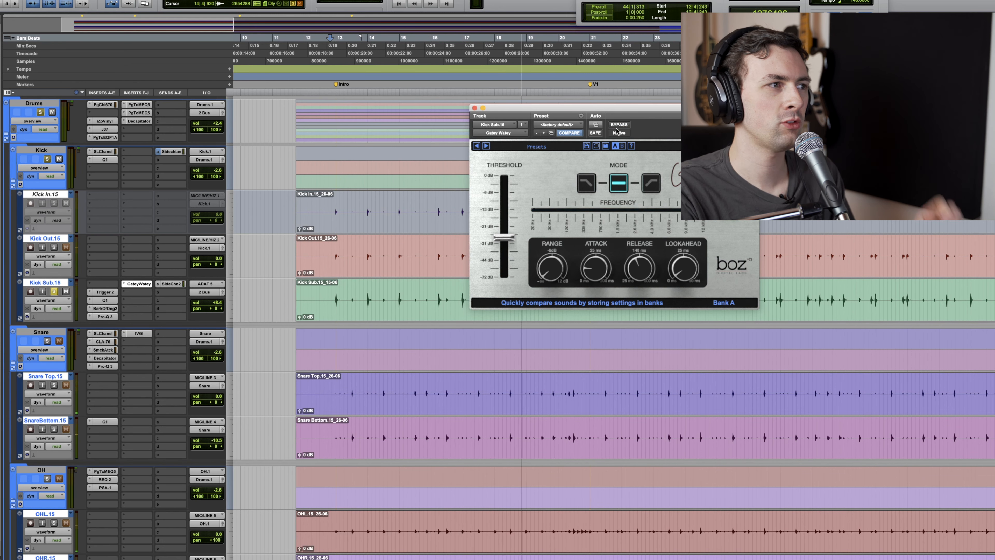
key("space")
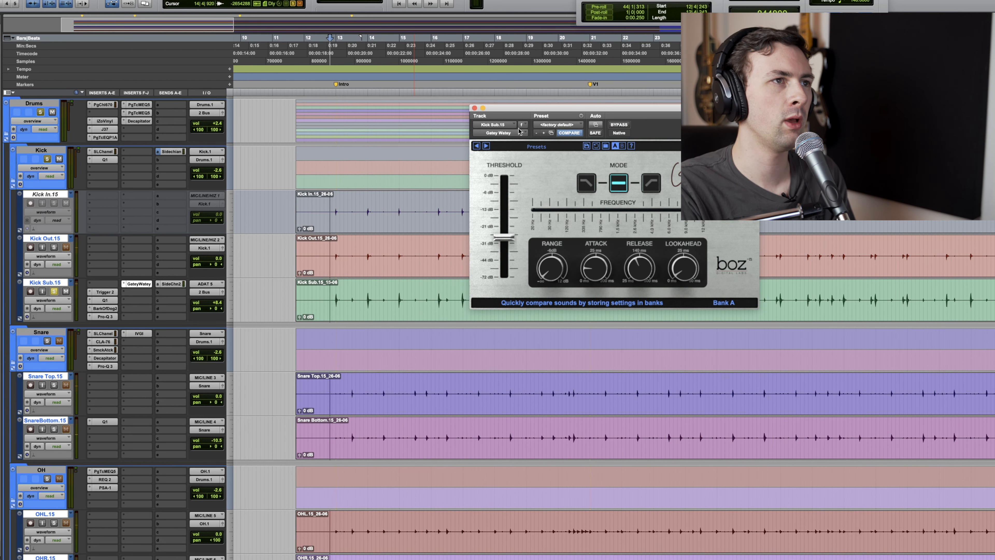
left_click(473, 108)
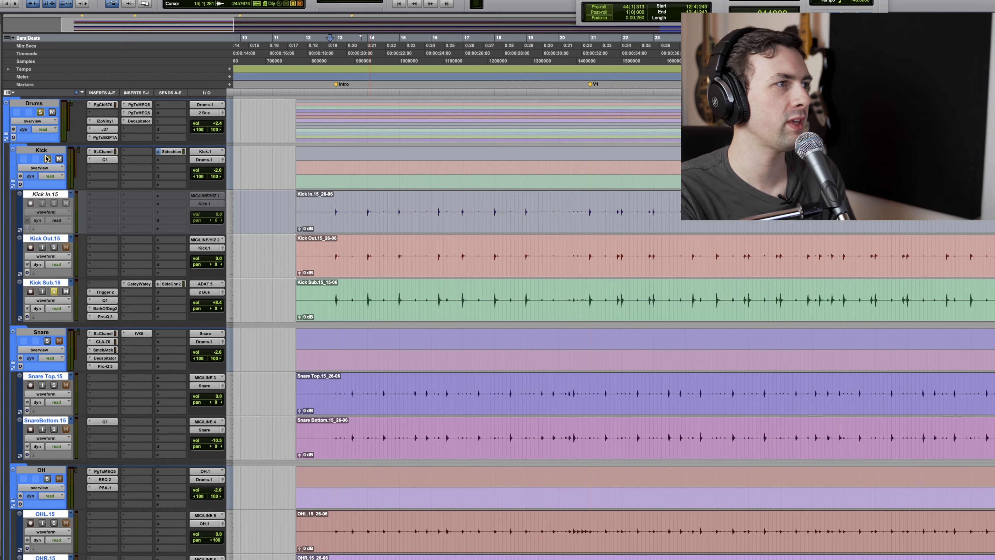
- Play the soloed Kick bus and open its SSLChannel to show the filter setting
key("space")
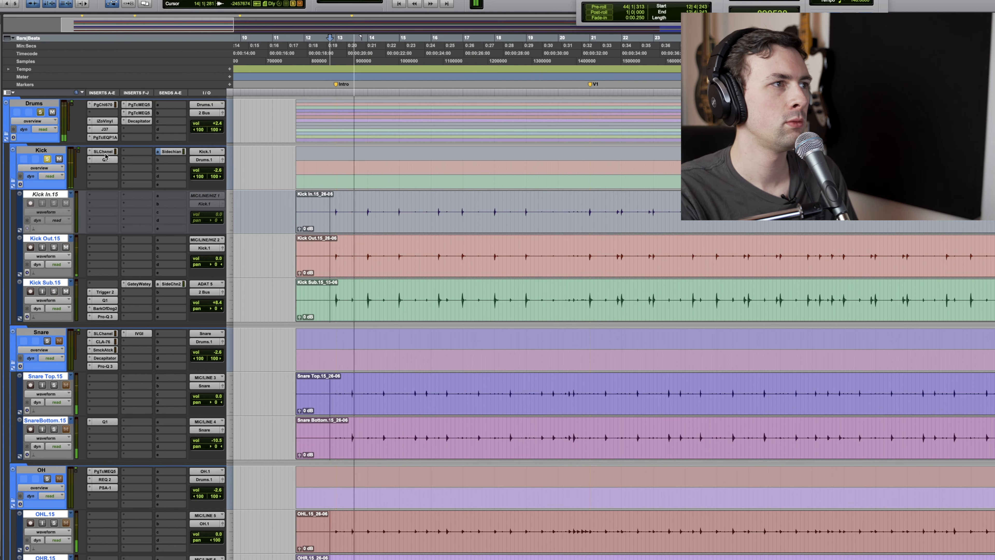
left_click(103, 151)
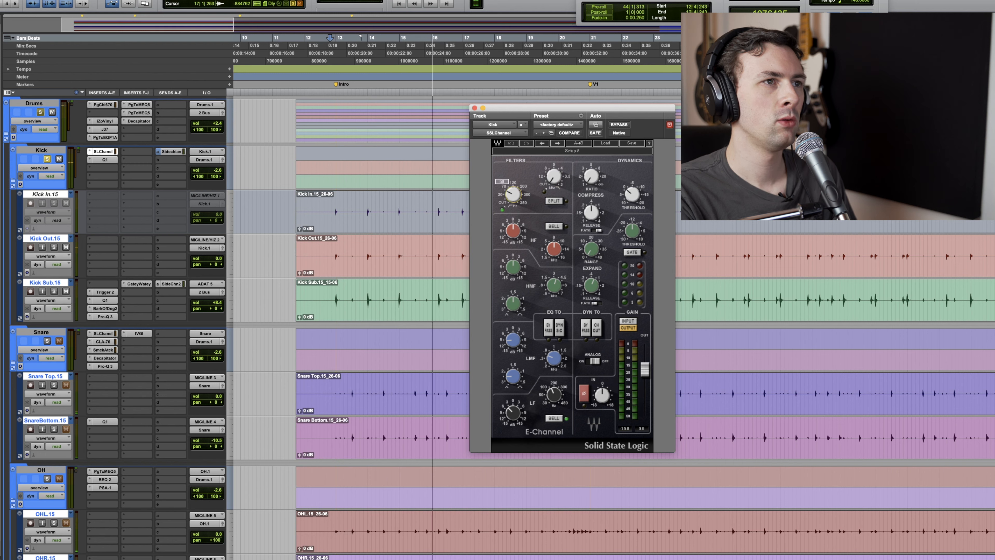
left_click_drag(518, 196, 518, 193)
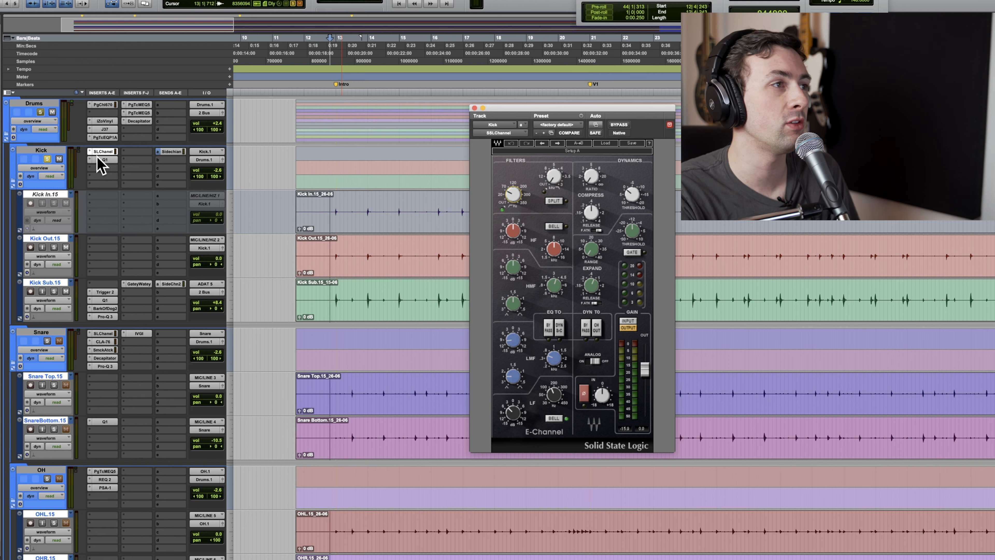
- Play the Kick bus while reviewing the SSLChannel's low-mid and low-frequency EQ bands, and close the plug-in
key("space")
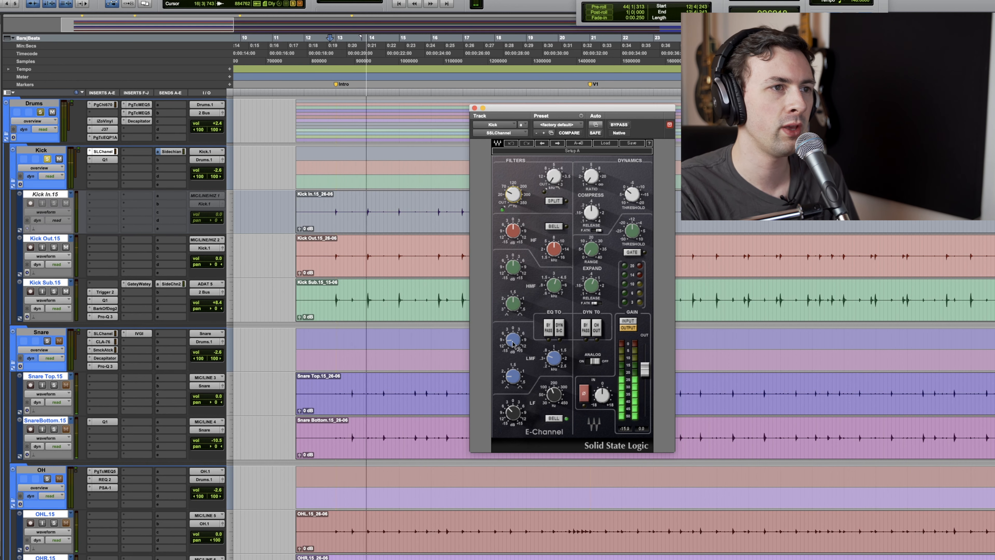
left_click(554, 357)
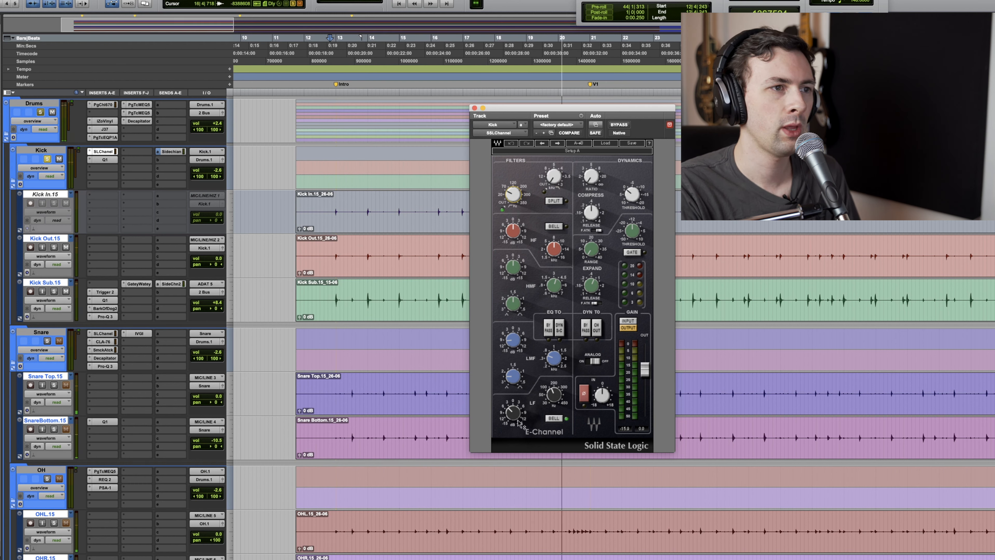
mouse_move(553, 393)
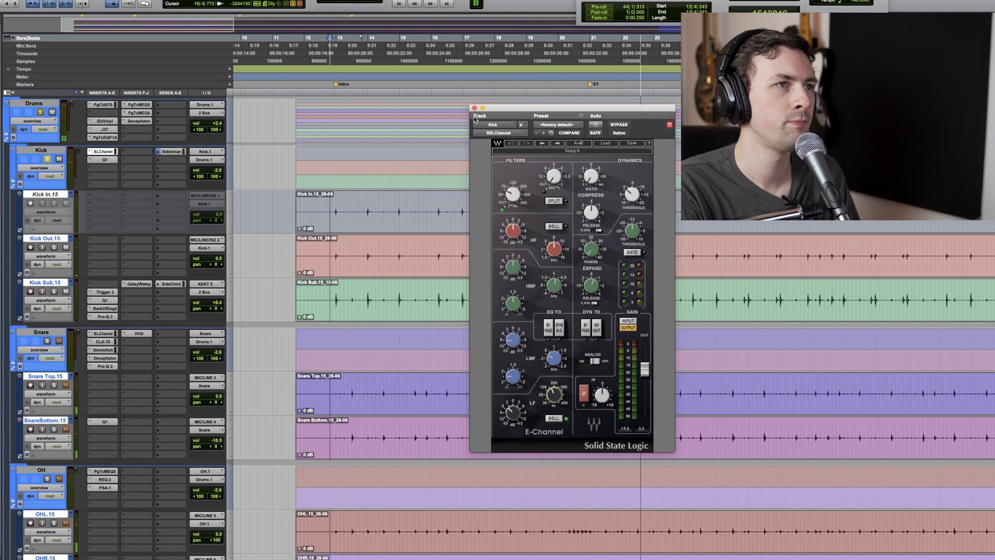
left_click(474, 108)
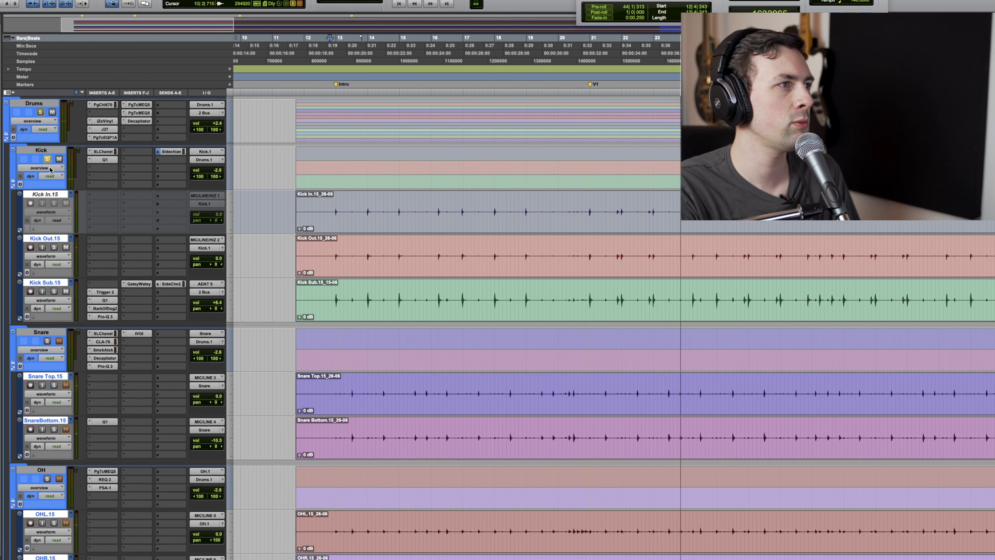
key("space")
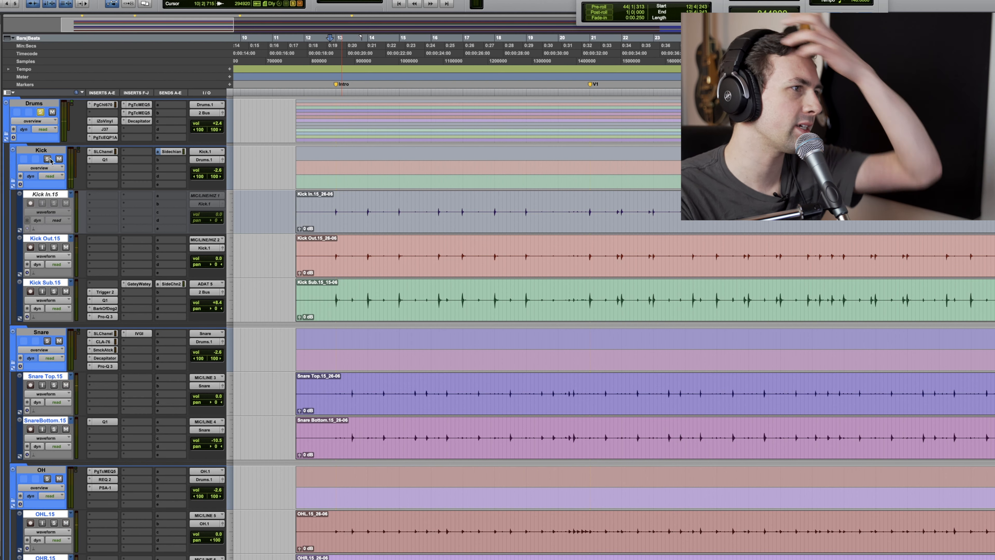
- Solo the Snare bus and play it from just before the first snare hit
scroll(126, 314, "down", 3)
left_click(347, 291)
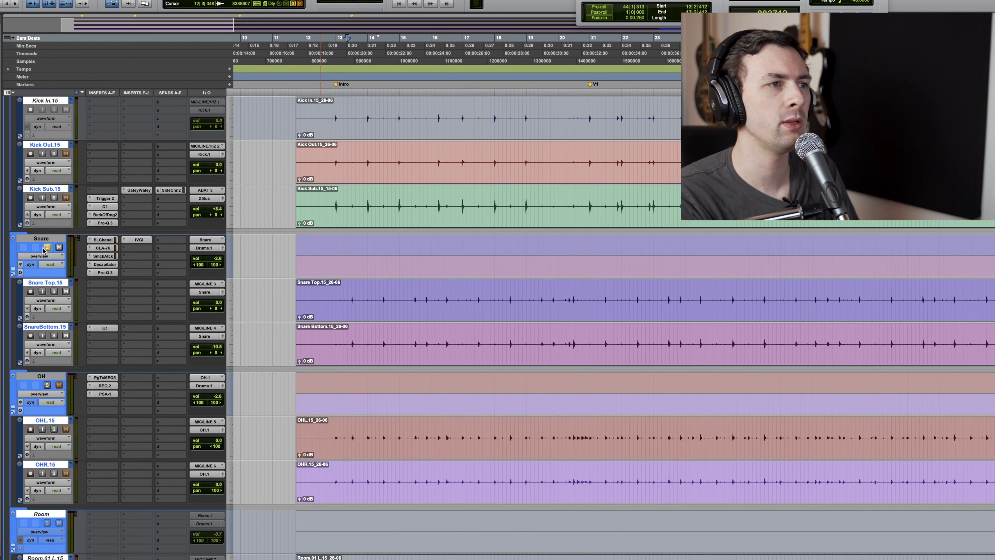
key("space")
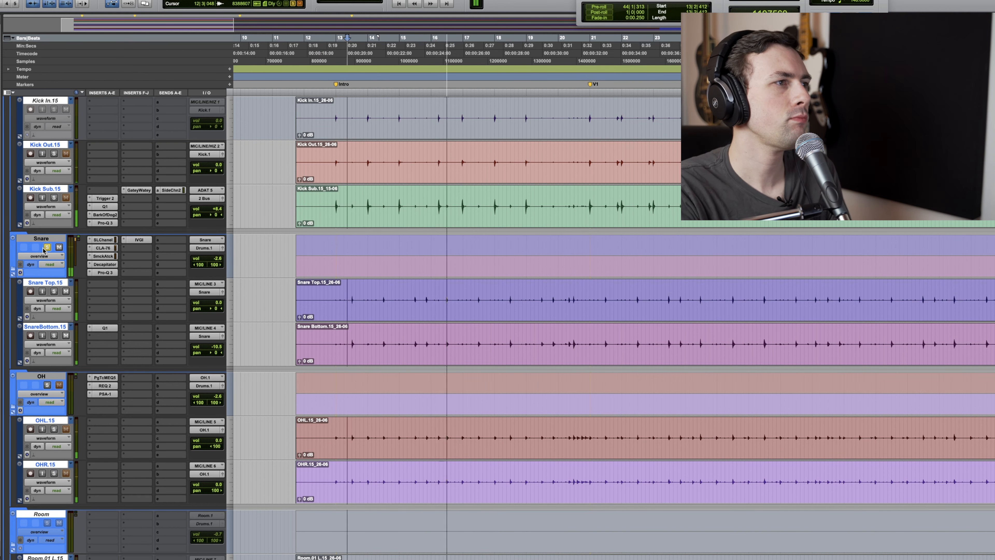
- Bypass every insert plug-in on the Snare bus and play the dry snare
left_click(139, 240, "super")
left_click(109, 264, "super")
left_click(109, 256, "super")
left_click(109, 247, "super")
left_click(109, 240, "super")
key("space")
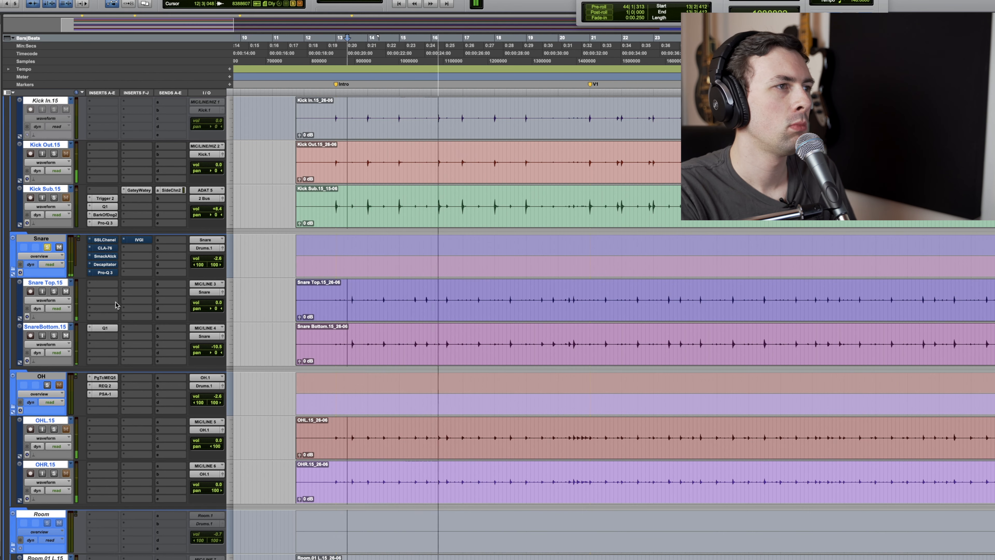
- Play Snare Top.15 and Snare Bottom.15 soloed individually, and finish with both tracks soloed together
scroll(118, 303, "up", 2)
scroll(122, 336, "down", 1)
scroll(122, 336, "down", 1)
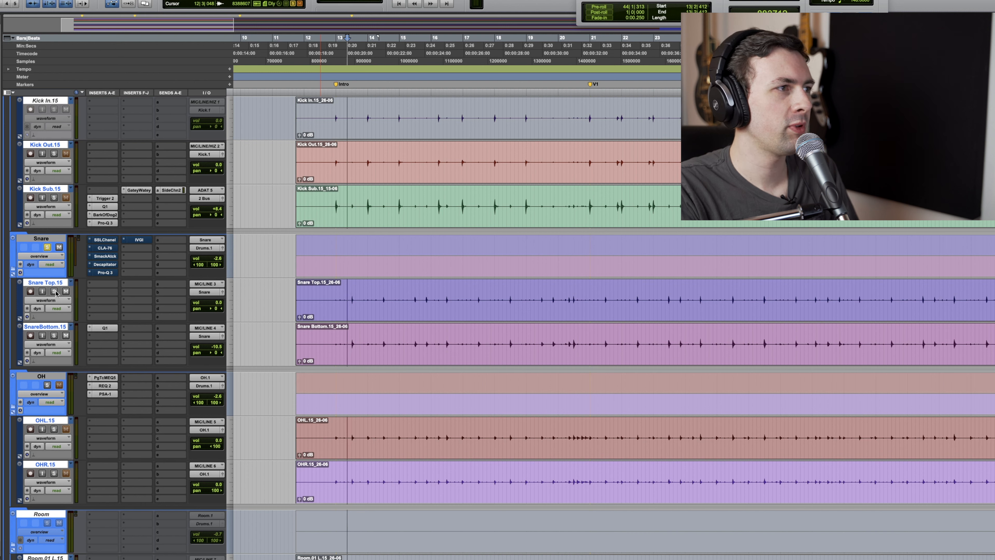
key("space")
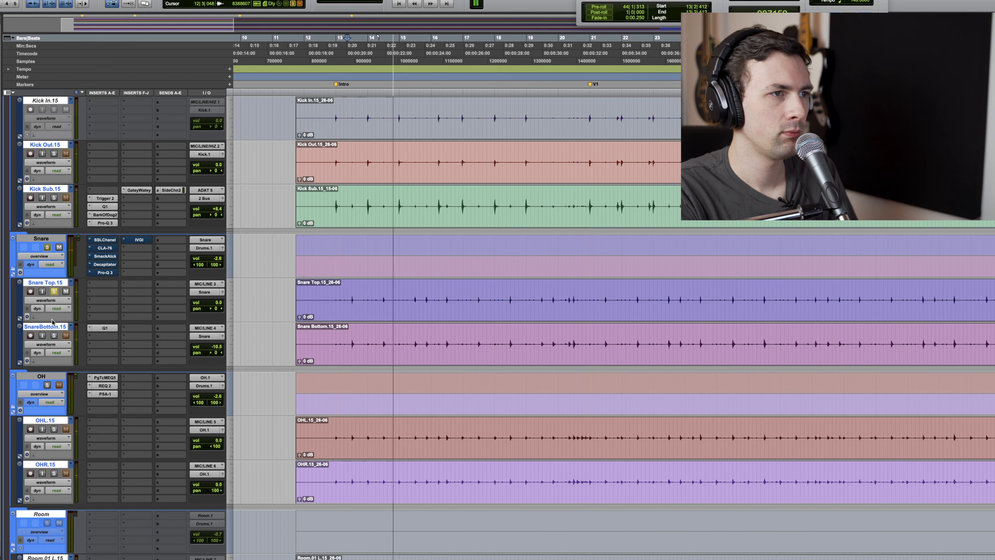
left_click(54, 335)
key("space")
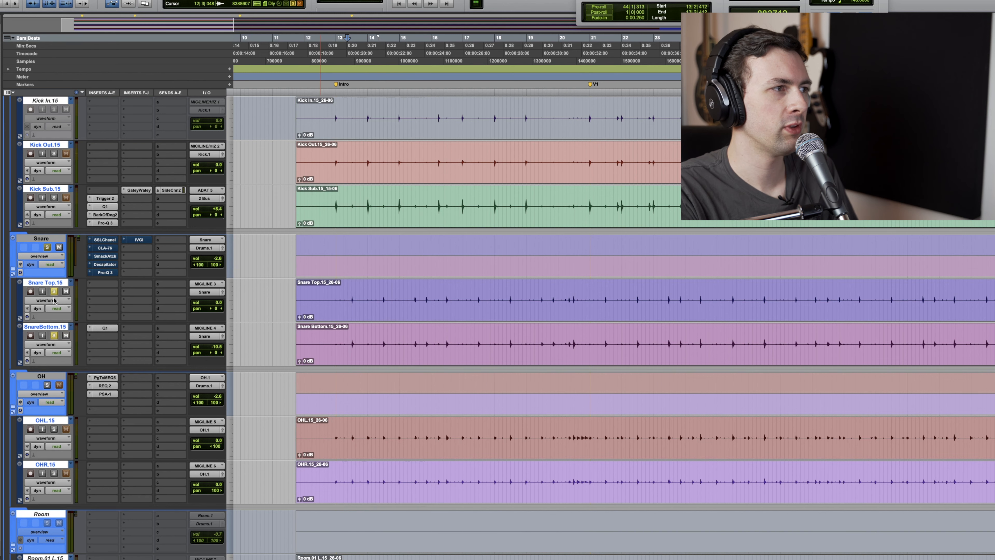
key("space")
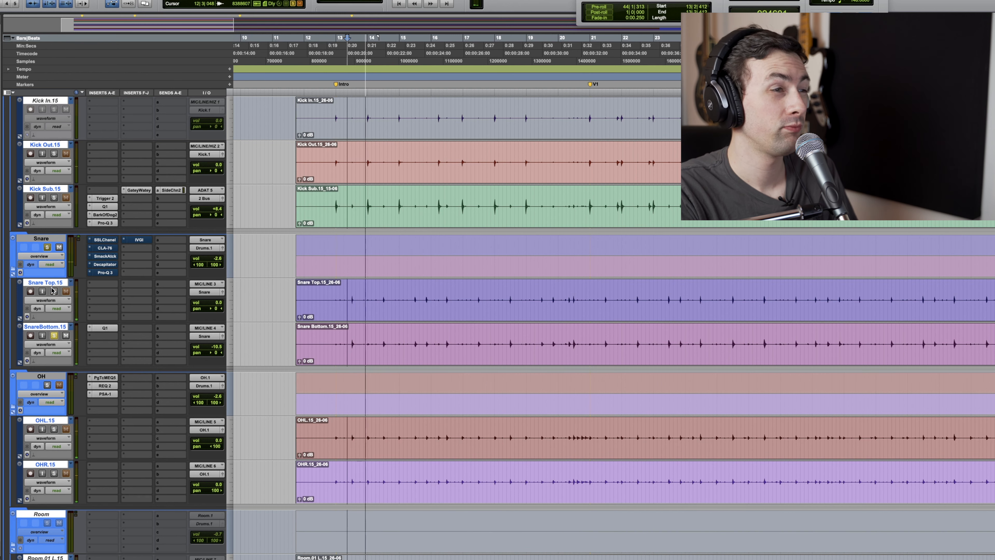
left_click(53, 291)
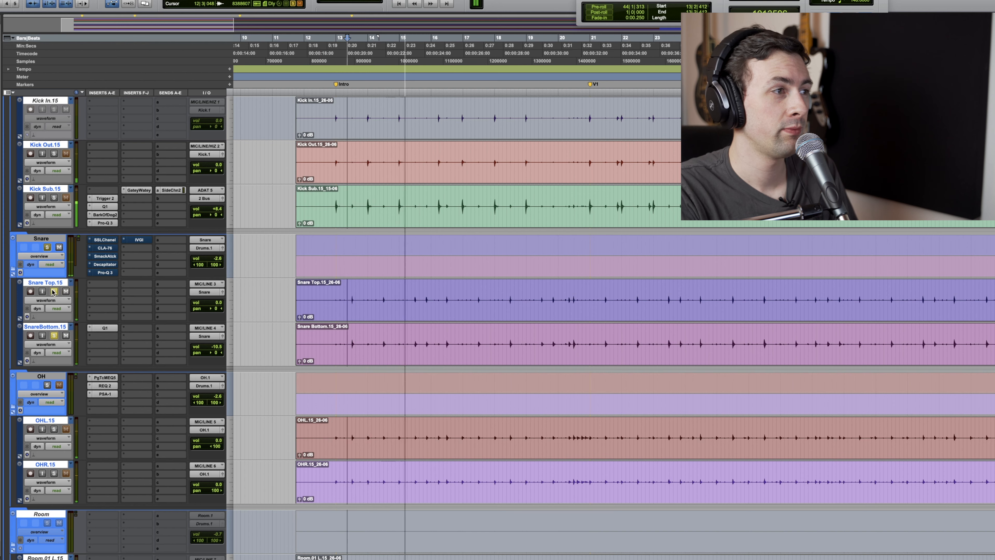
- Review the Q1 high-pass filter on Snare Bottom.15 during playback, stop, and close the plug-in window
left_click(110, 329)
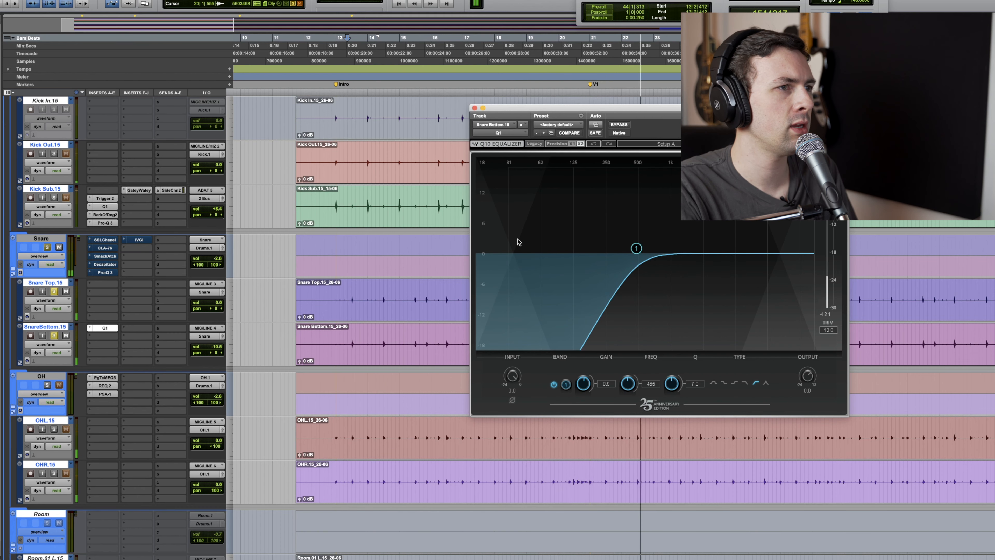
key("space")
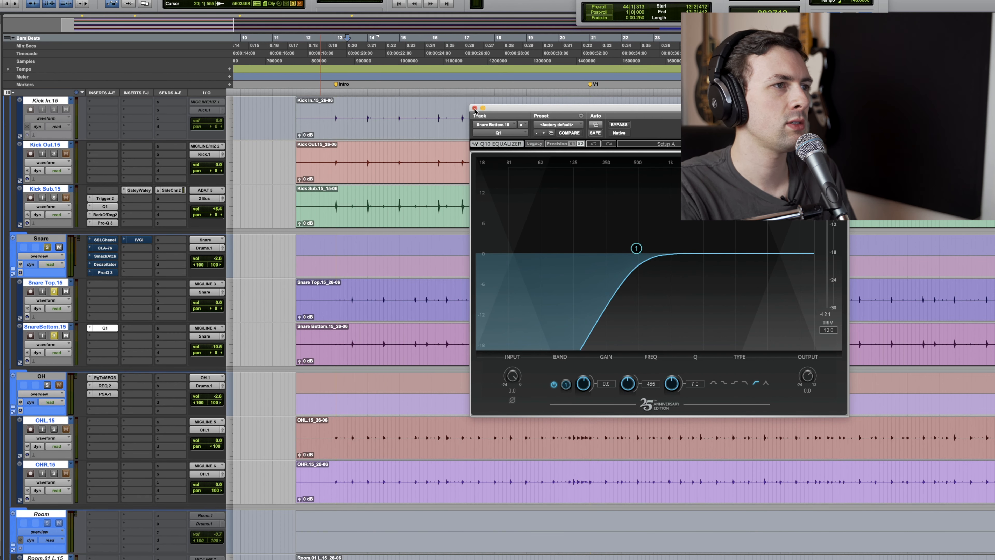
left_click(475, 108)
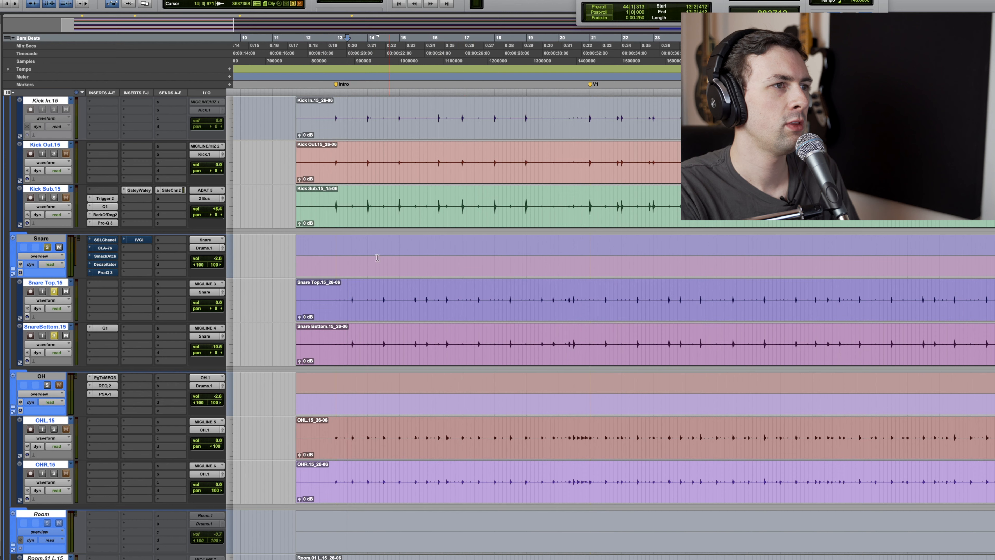
- Zoom in closely on the first snare hit to compare the Snare Top.15 and Snare Bottom.15 waveforms
left_click(350, 293)
left_click(353, 292)
key("t")
key("t")
key("t")
key("t")
key("t")
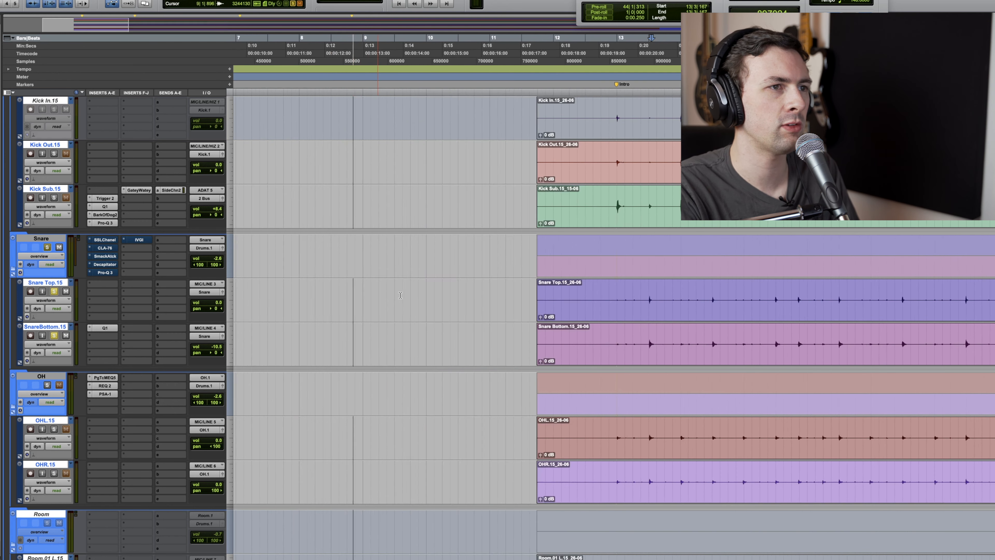
left_click(624, 286)
key("t")
key("t")
key("t")
key("t")
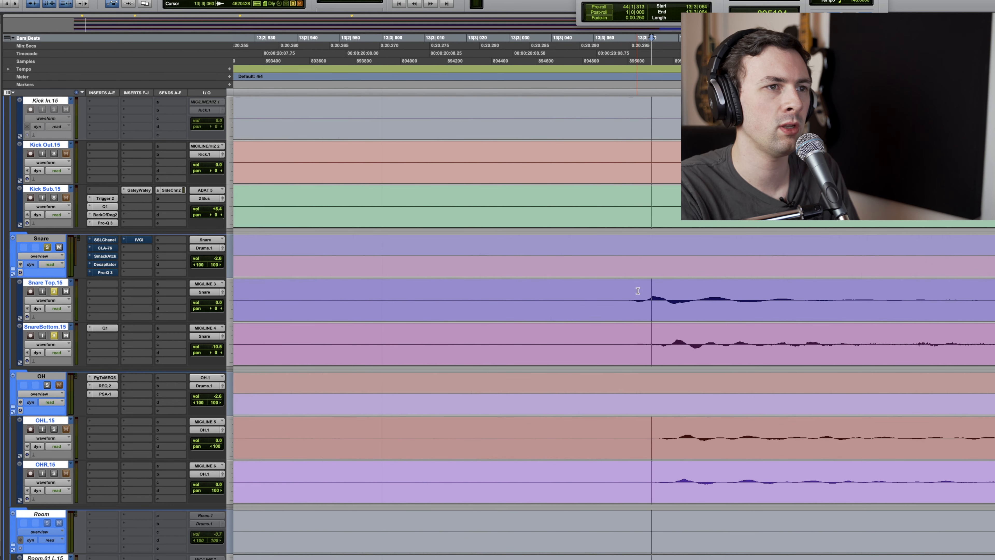
- Place the cursor on the snare transient and zoom the timeline back out around it
left_click(670, 294)
key("r")
key("r")
key("r")
key("r")
key("r")
key("r")
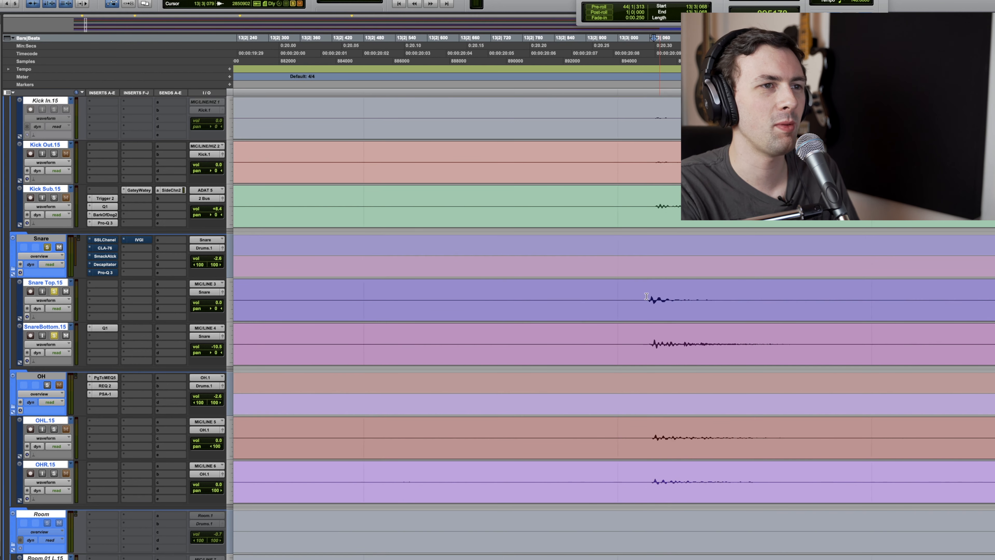
- Play from just before the snare hit, toggle the Q1 polarity on Snare Bottom.15, and close the plug-in window
left_click(614, 298)
key("space")
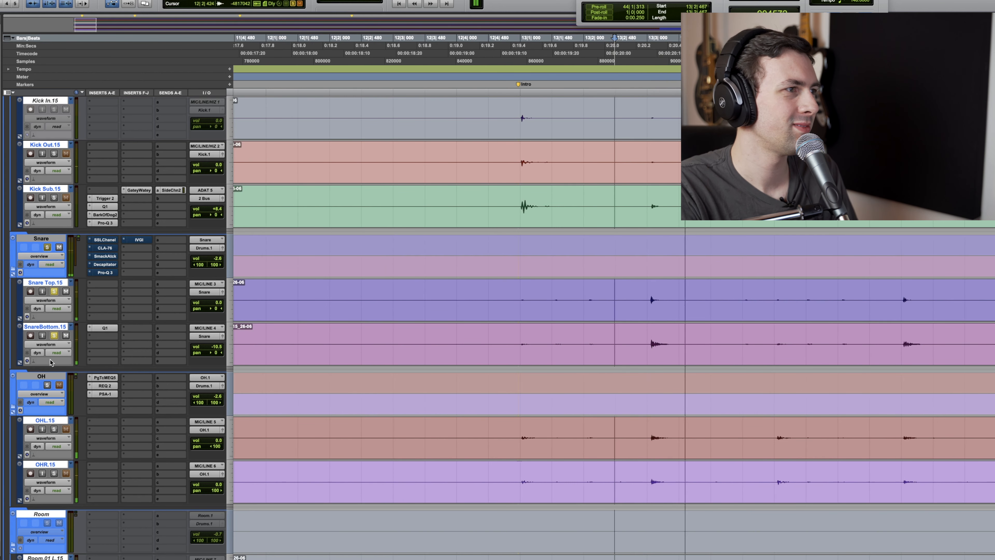
left_click(104, 328)
left_click(512, 400)
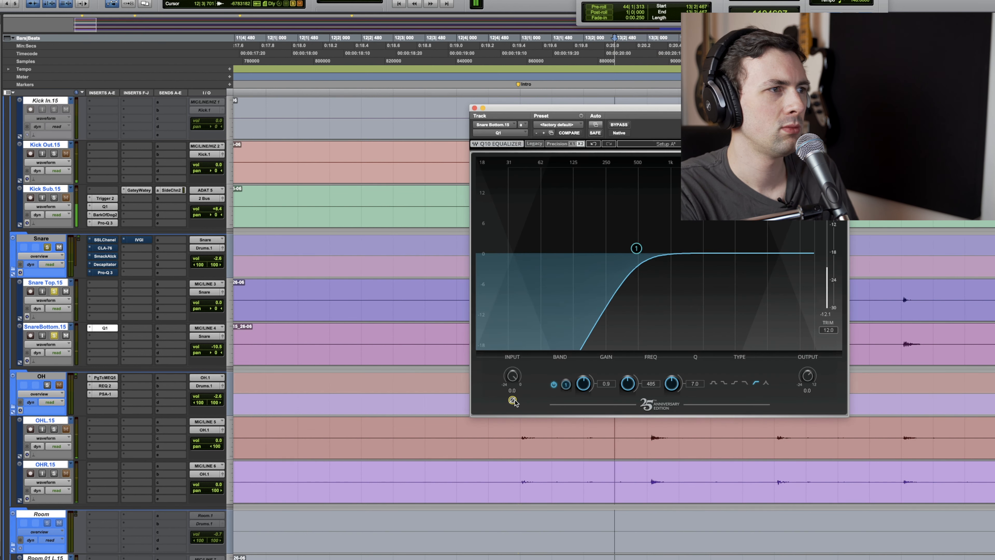
left_click(474, 111)
key("super+bracketleft")
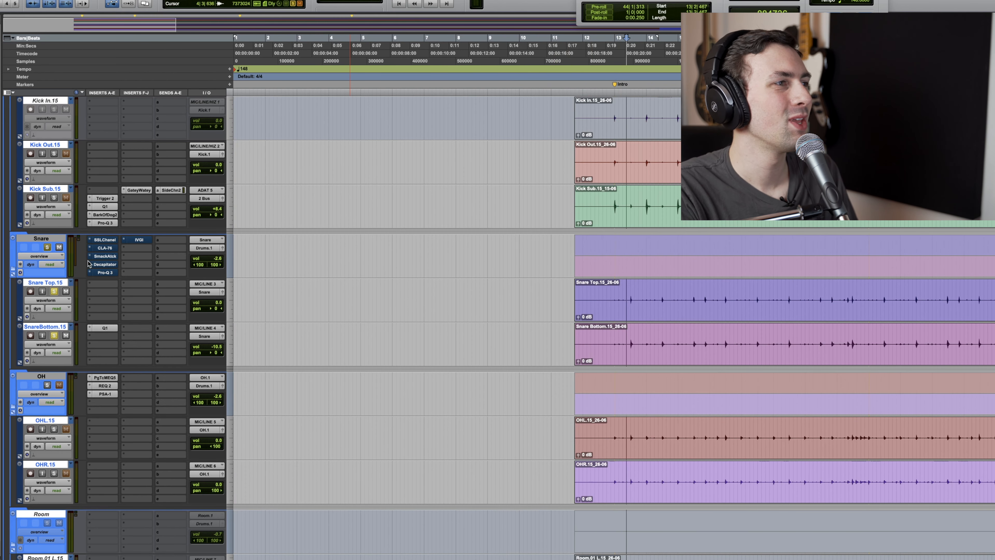
- Review the SSLChannel EQ and filter settings on the Snare track, and take the plug-in out of bypass during playback
left_click(105, 240)
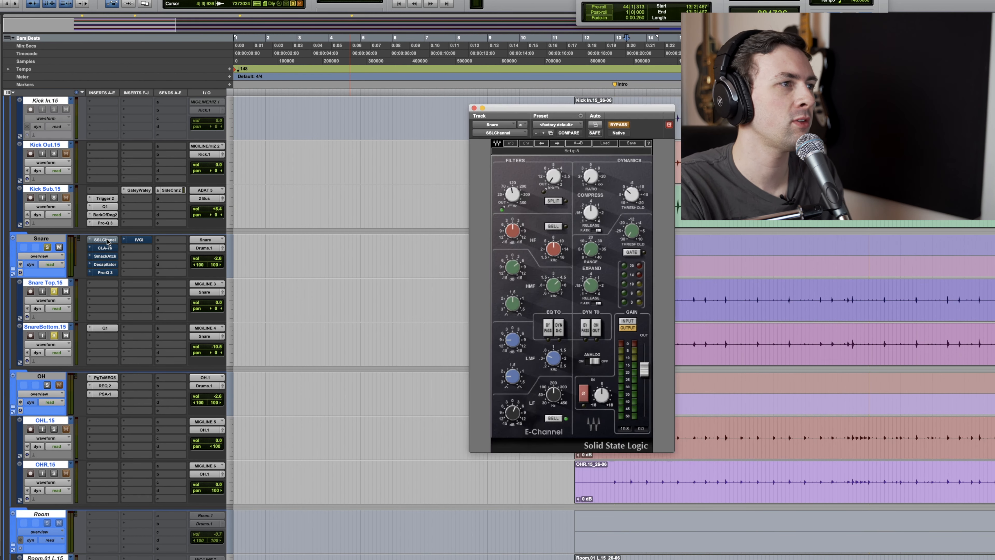
left_click_drag(573, 119, 430, 85)
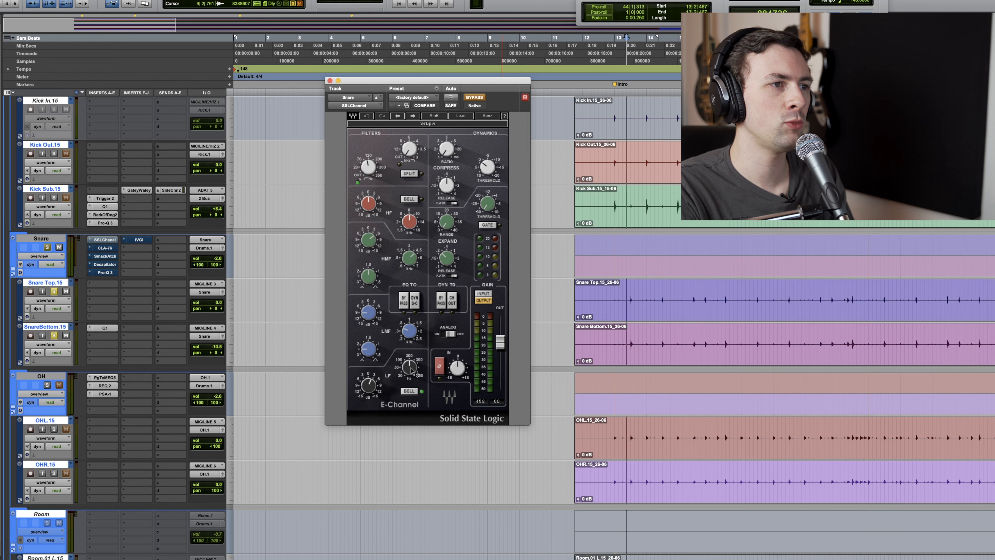
mouse_move(411, 371)
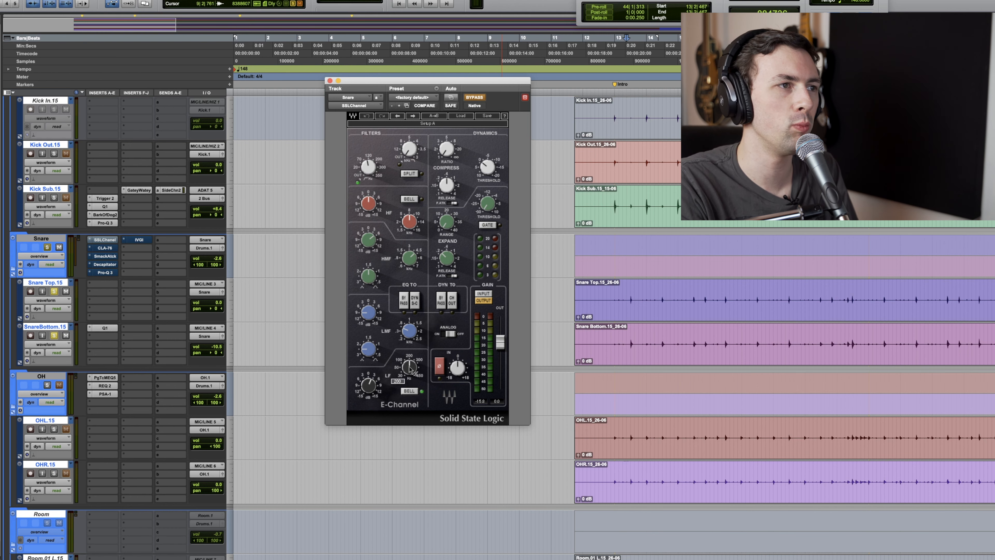
mouse_move(410, 258)
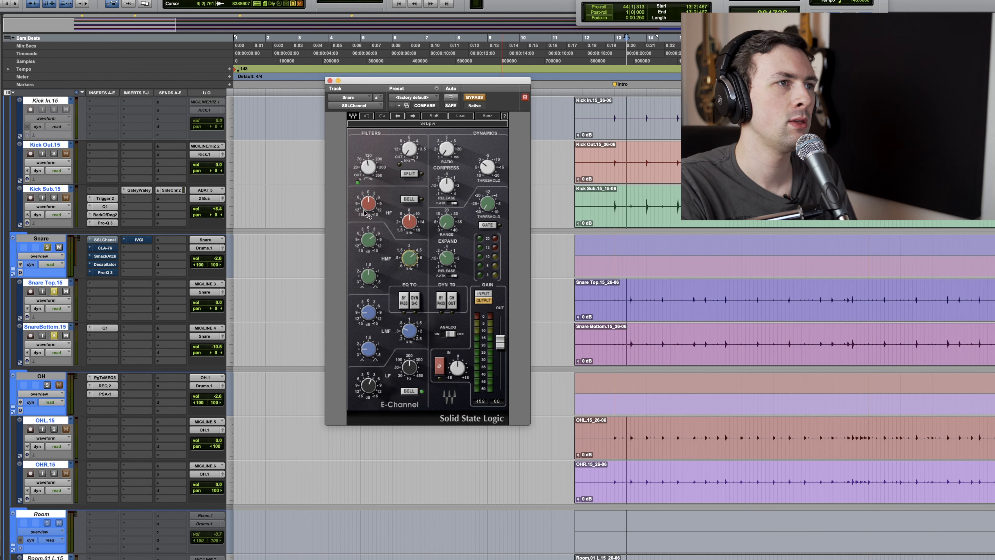
mouse_move(370, 173)
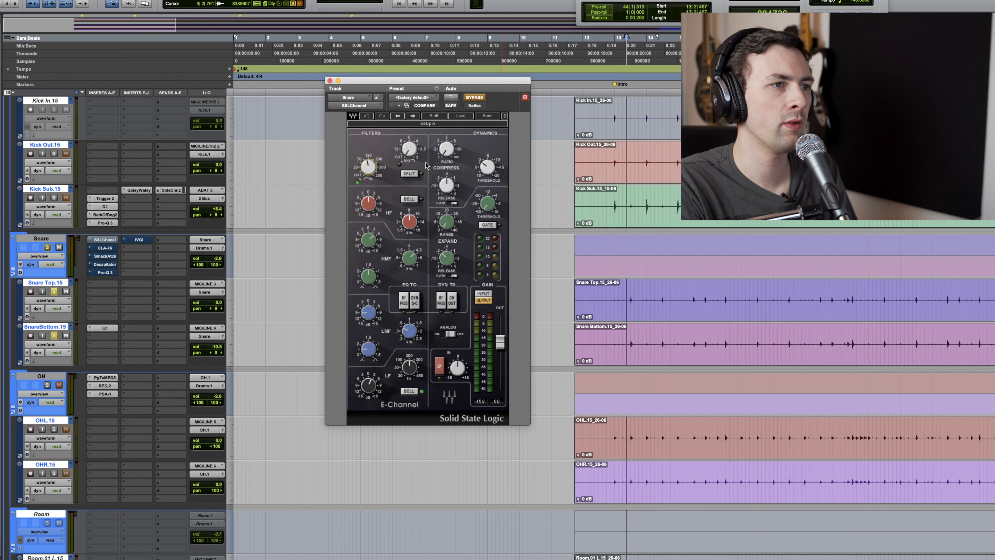
key("space")
left_click(479, 97)
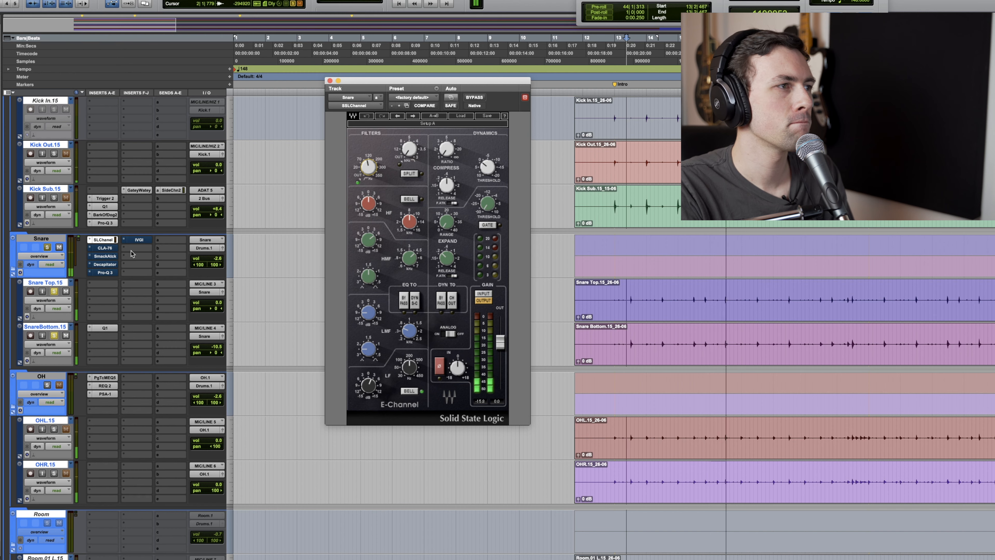
- Take the CLA-76 compressor on the Snare track out of bypass while listening, and stop playback
left_click(102, 249)
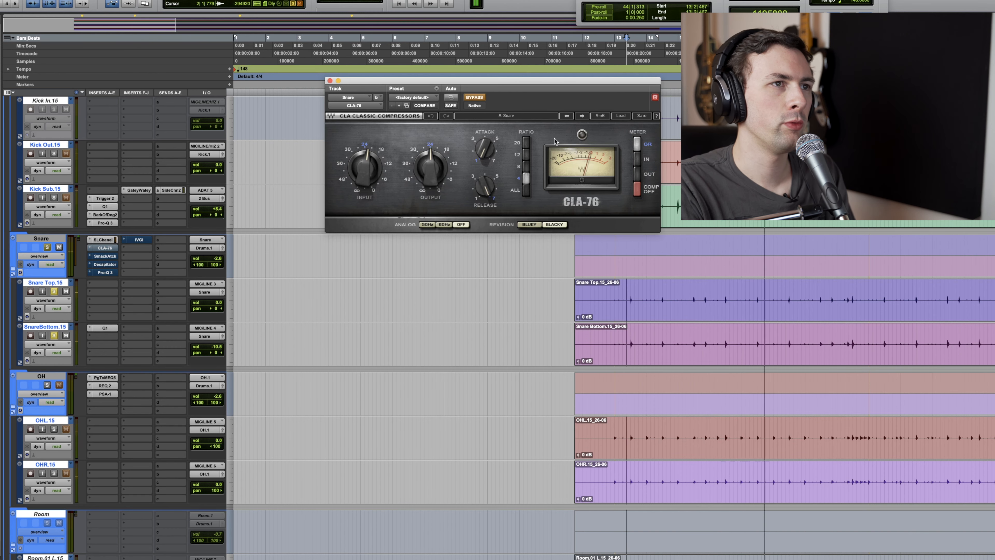
left_click(483, 99)
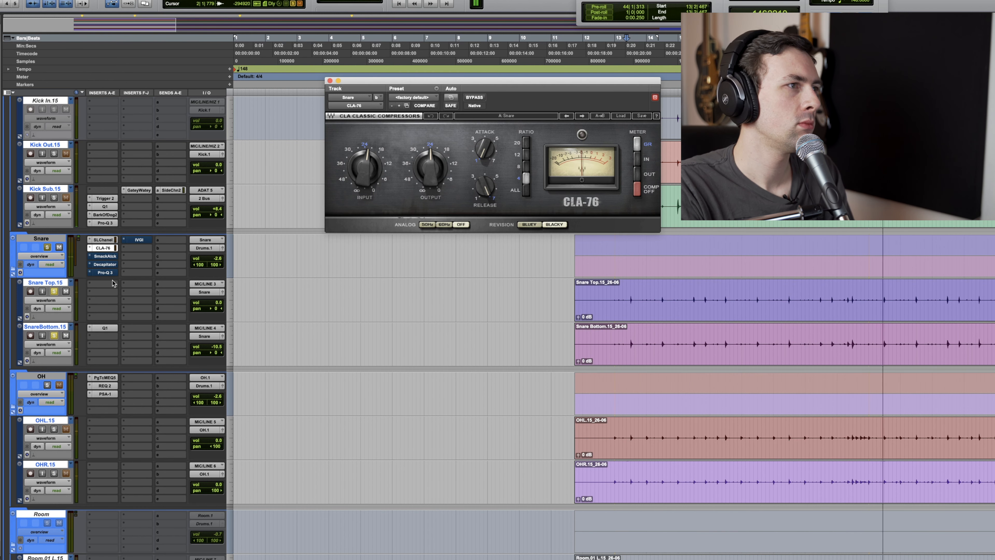
key("space")
- Compare Smack Attack bypassed and active on the Snare track, set its Attack to 6, and close its window
left_click(110, 257)
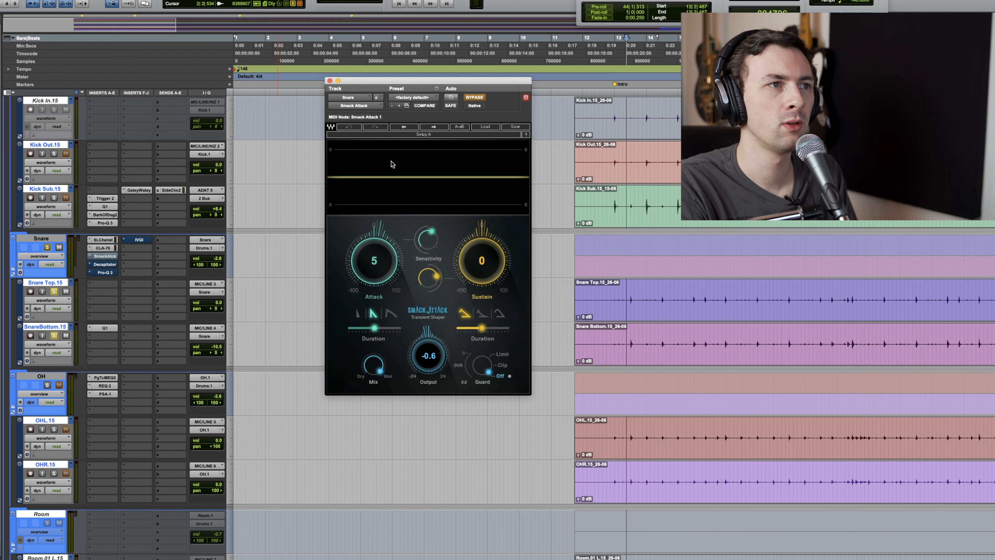
left_click(468, 100)
key("space")
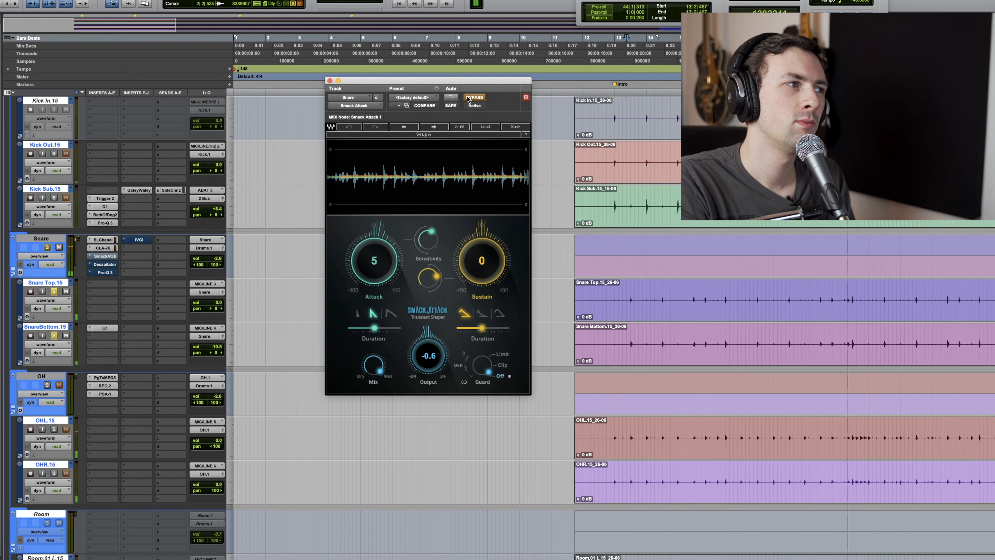
left_click_drag(365, 253, 365, 242)
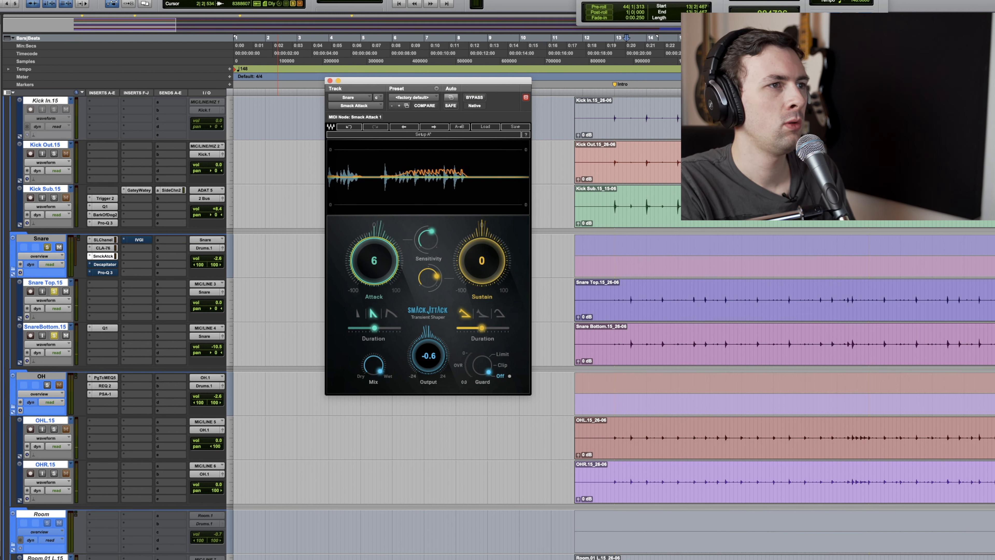
left_click(329, 80)
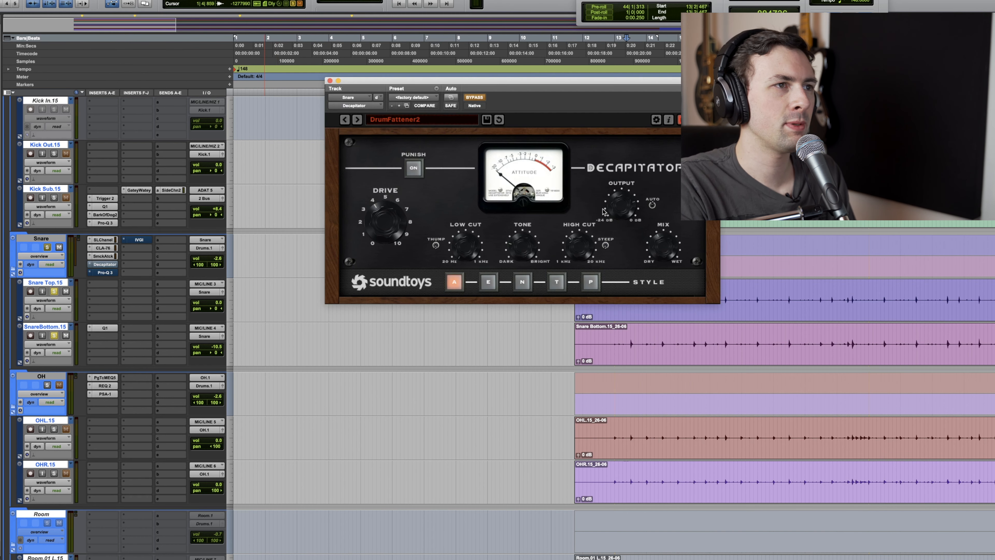
- Take Decapitator on the Snare track out of bypass during playback, stop, and close its window
left_click(473, 97)
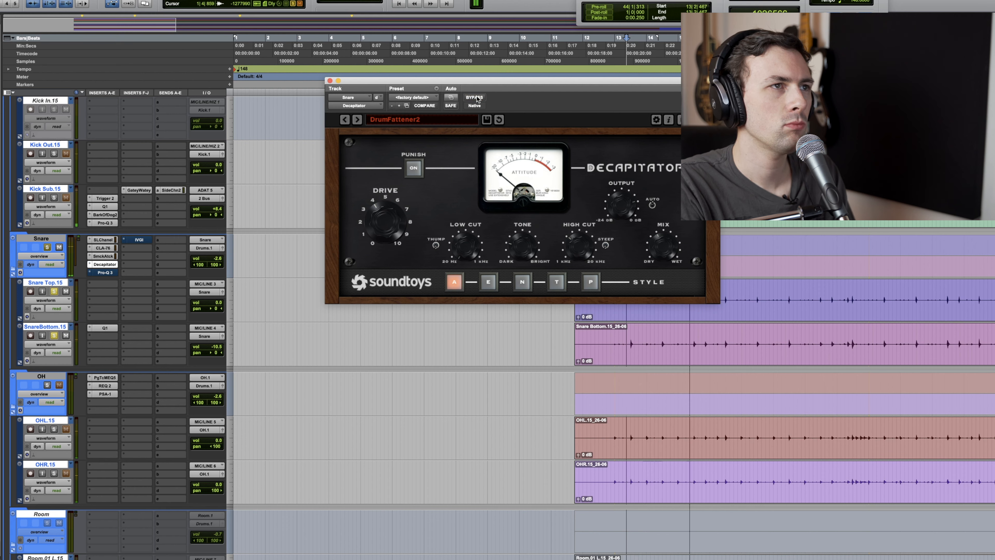
left_click_drag(488, 84, 455, 84)
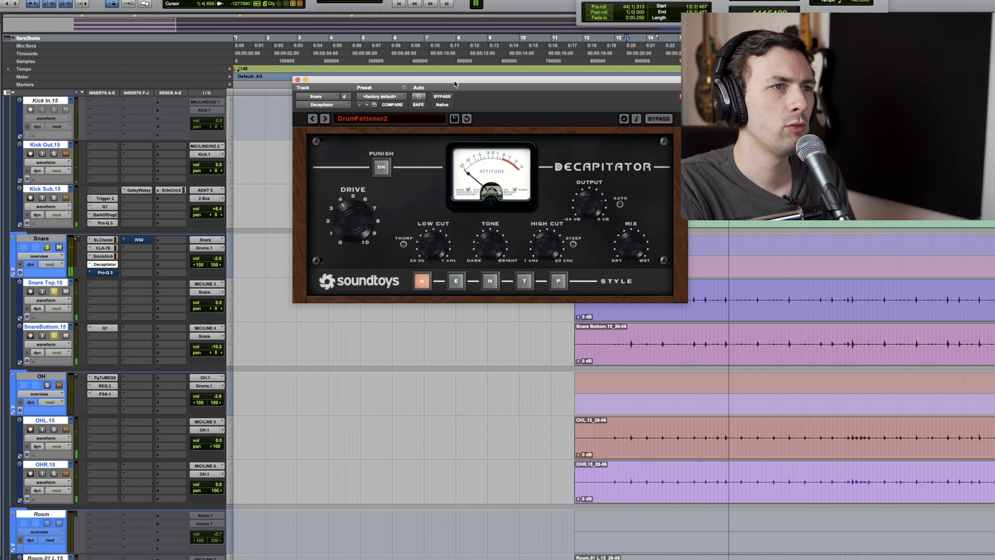
key("space")
left_click(298, 80)
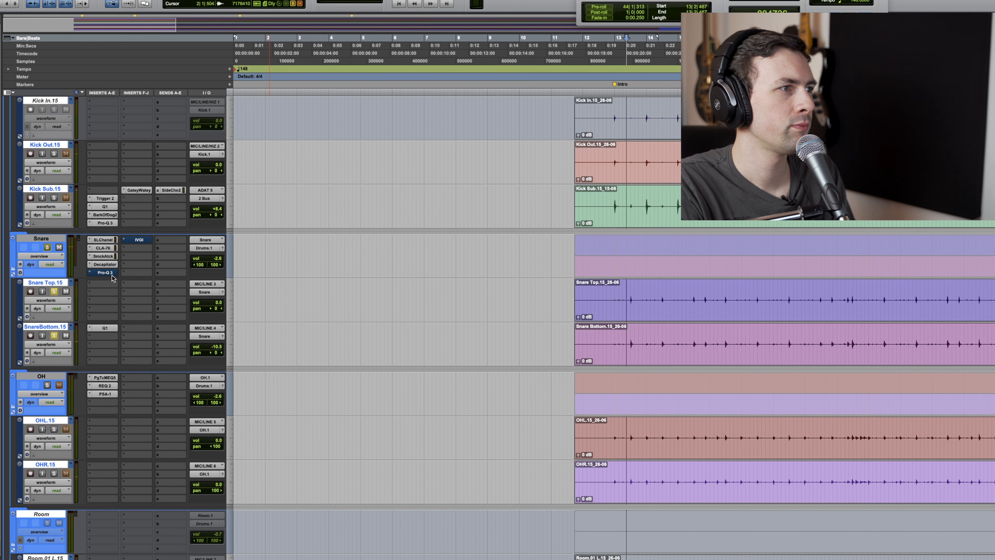
- Take Pro-Q 3 on the Snare track out of bypass and compare its 140 Hz cut band on and off during playback
left_click(105, 273)
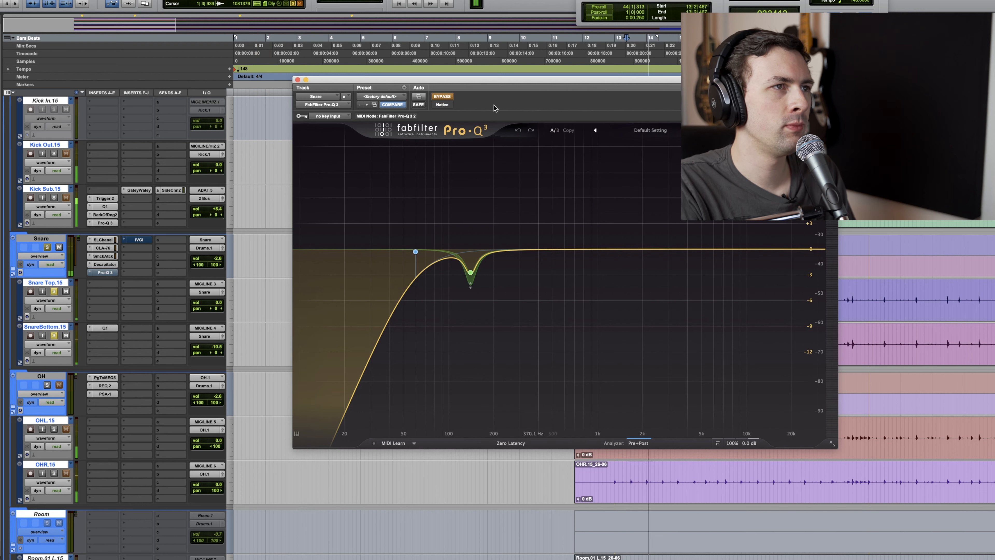
left_click(442, 97)
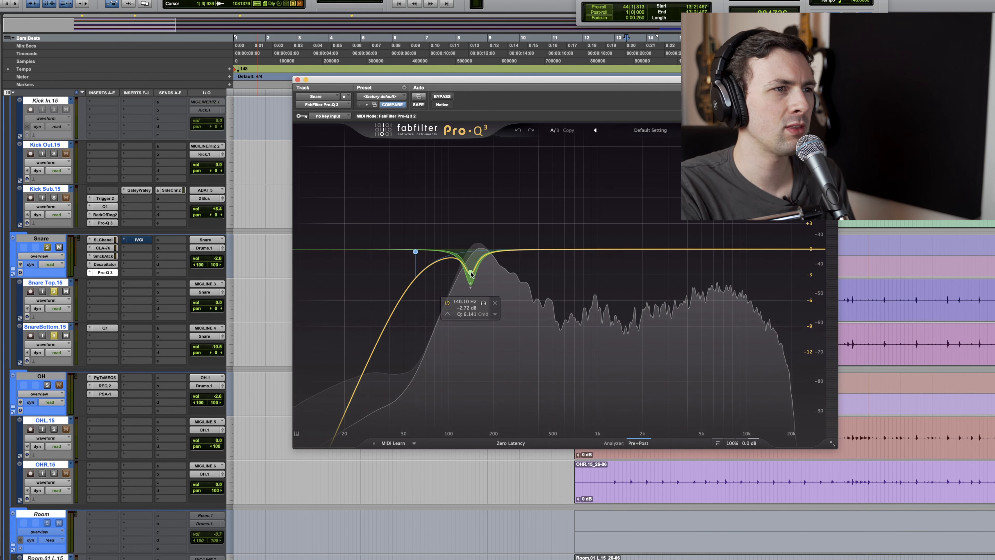
key("space")
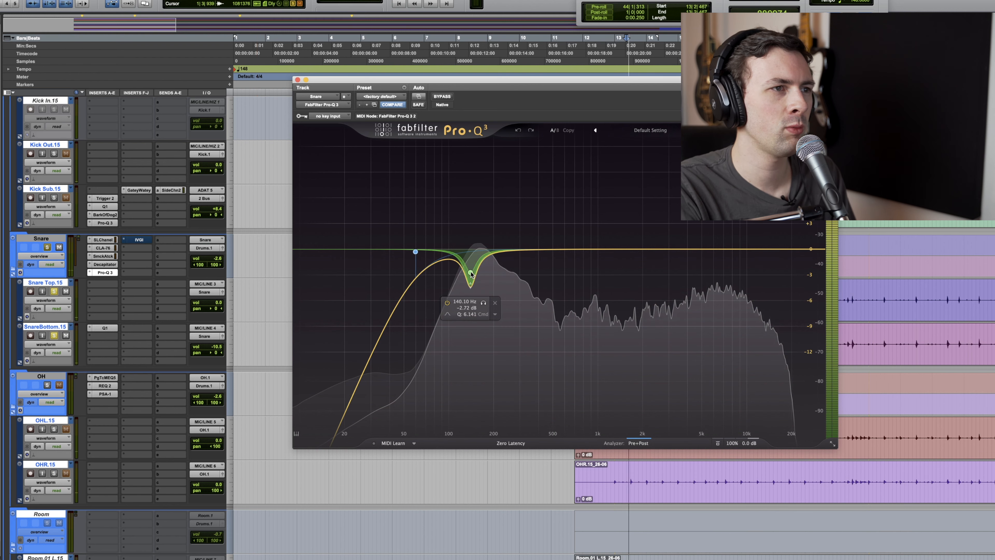
left_click(447, 303)
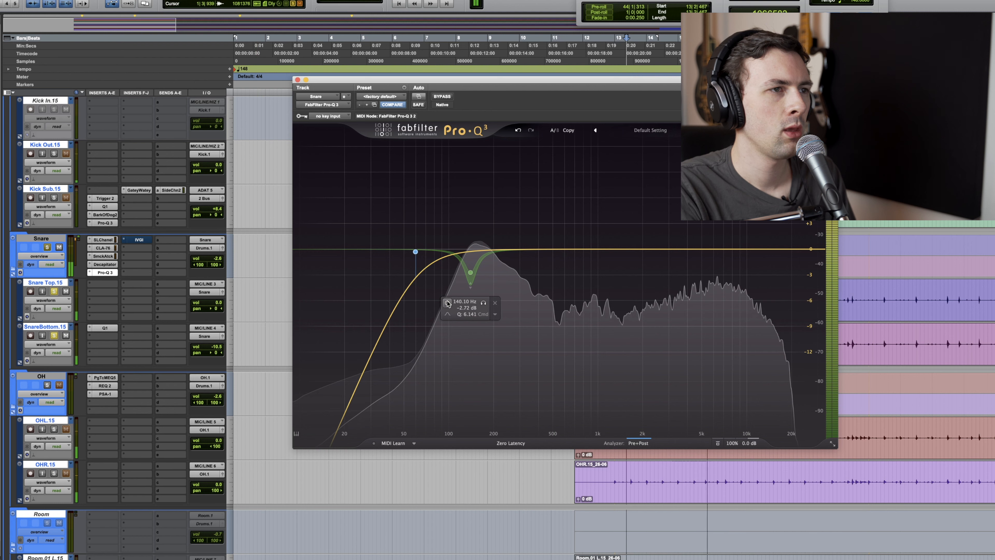
left_click(448, 303)
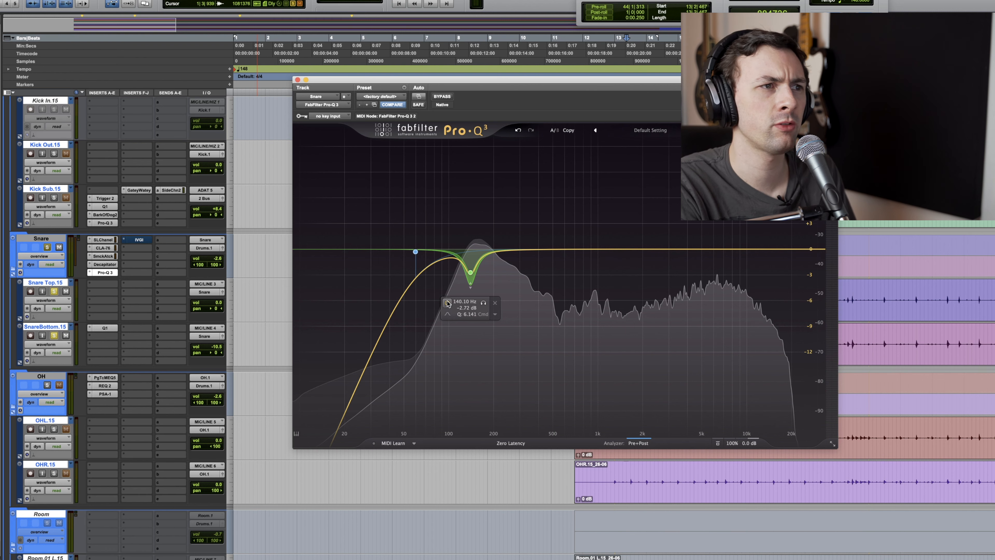
left_click(447, 302)
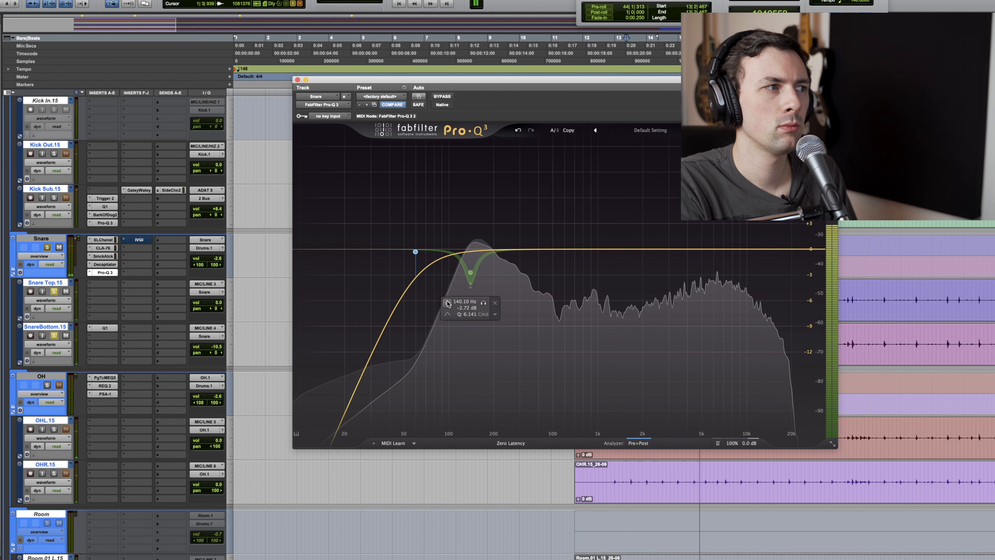
- Compare IVGI bypassed and active on the Snare track during playback, leave it active, and close its window
left_click(142, 241)
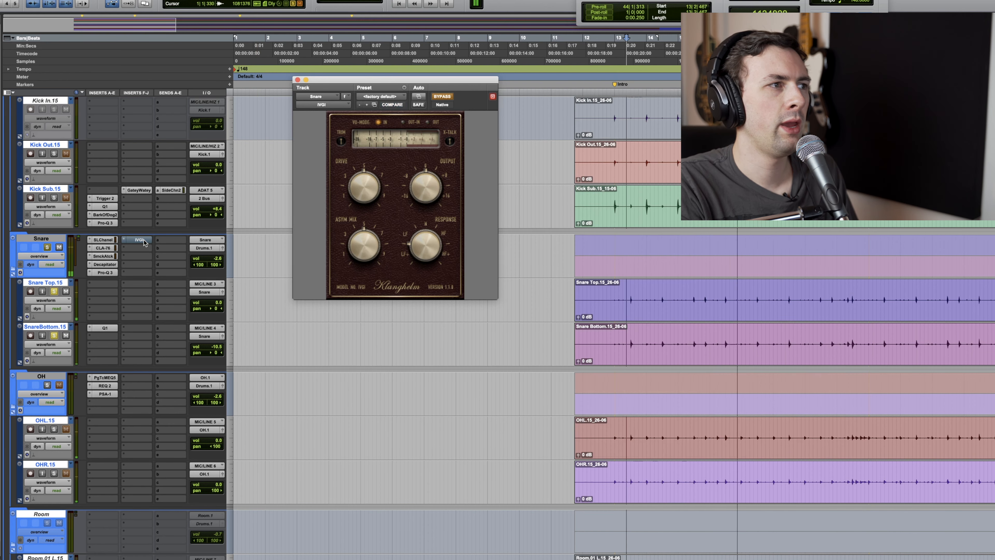
key("space")
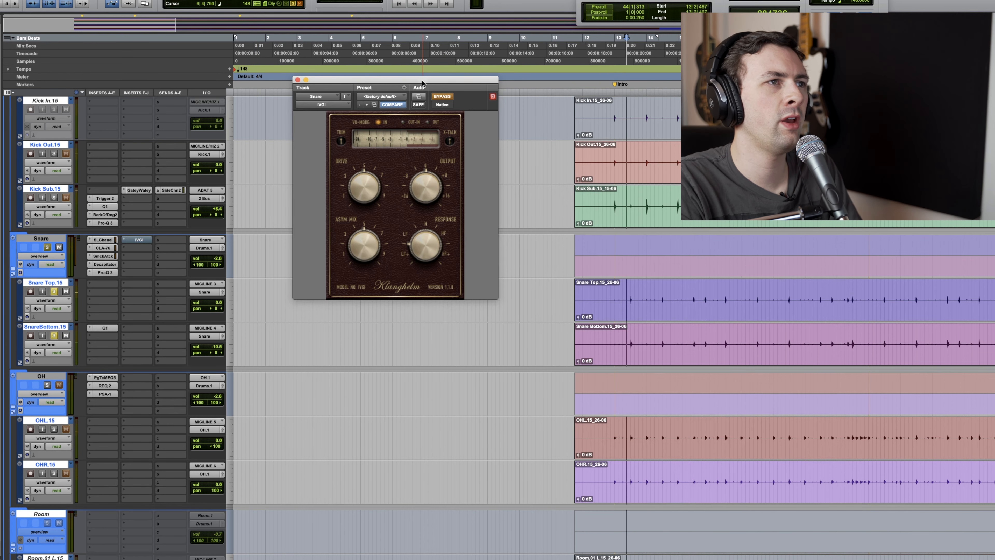
left_click_drag(422, 82, 501, 120)
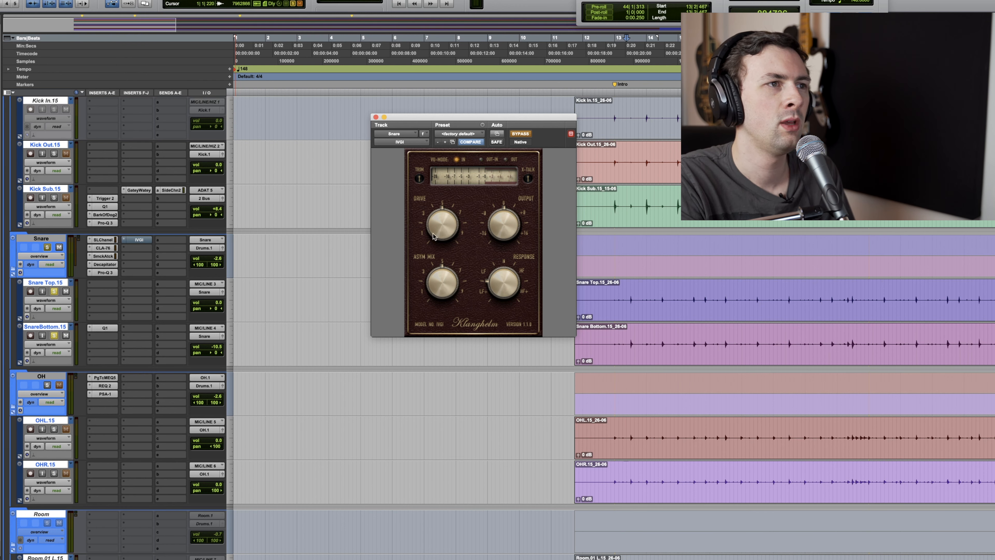
key("space")
left_click(521, 133)
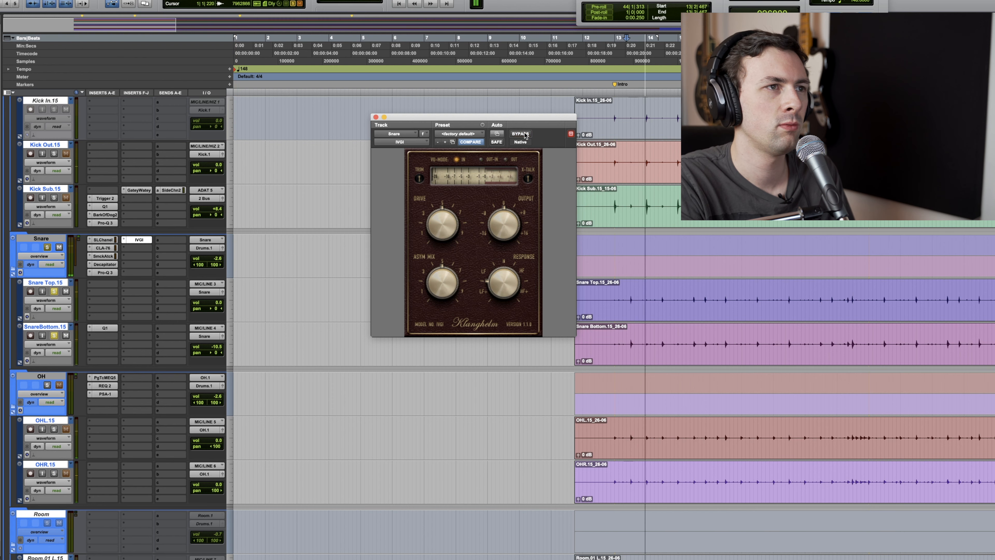
left_click(520, 134)
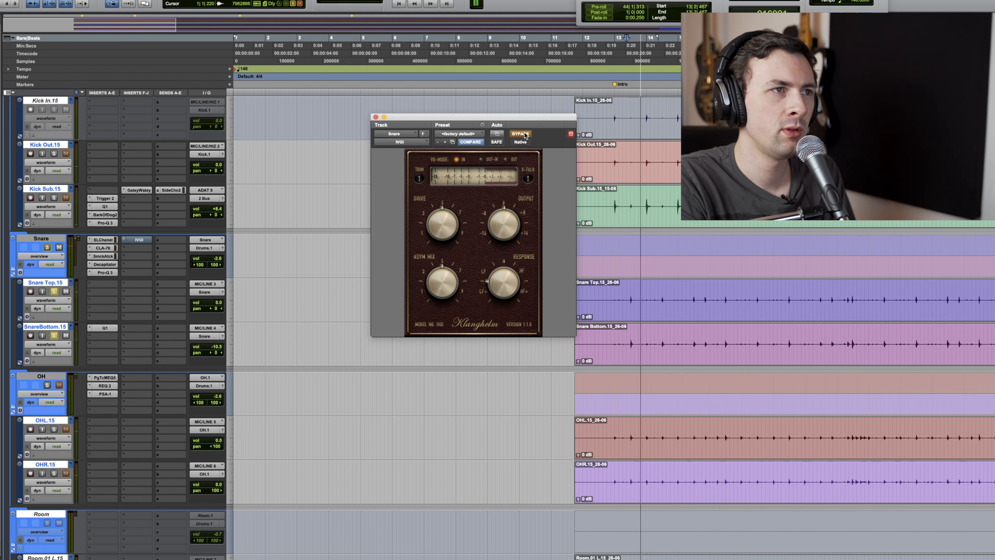
left_click(521, 134)
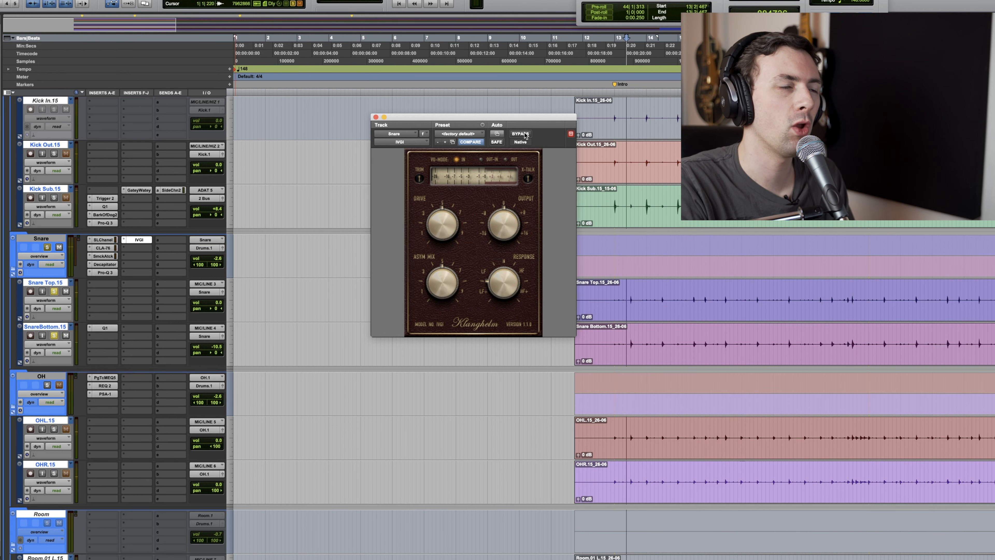
left_click(375, 117)
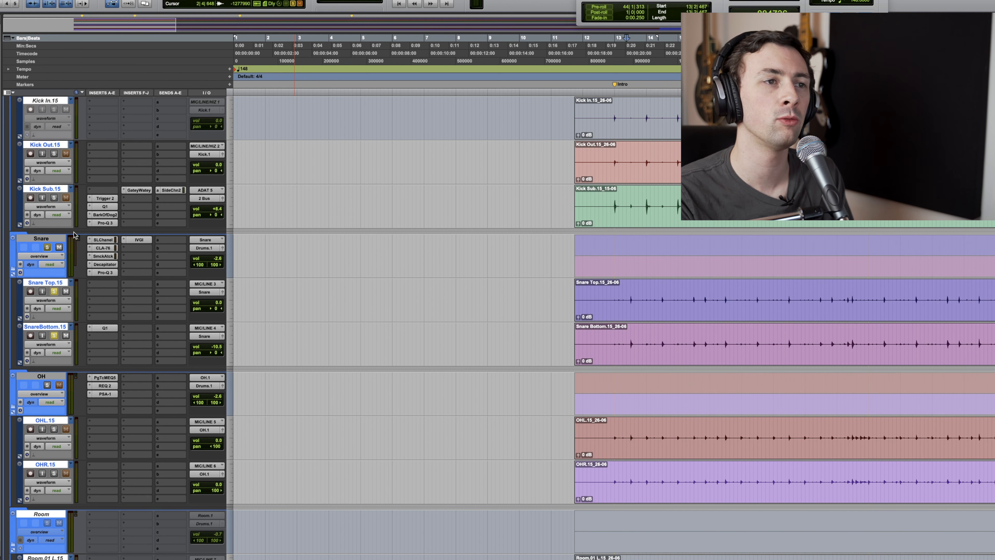
- Clear the snare solos, and play the OH track soloed from just before the Intro marker
left_click(55, 292)
left_click(47, 248)
scroll(328, 321, "down", 3)
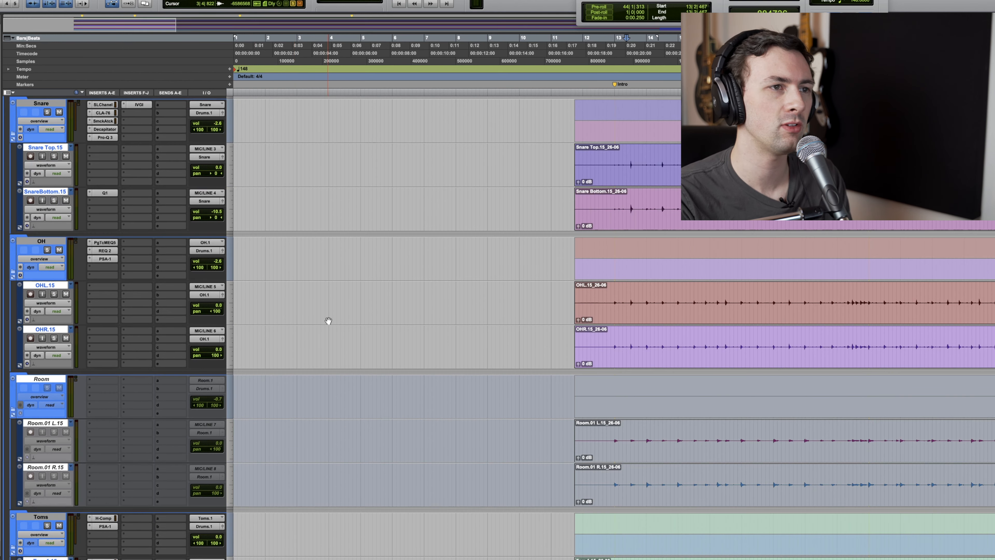
scroll(403, 316, "right", 6)
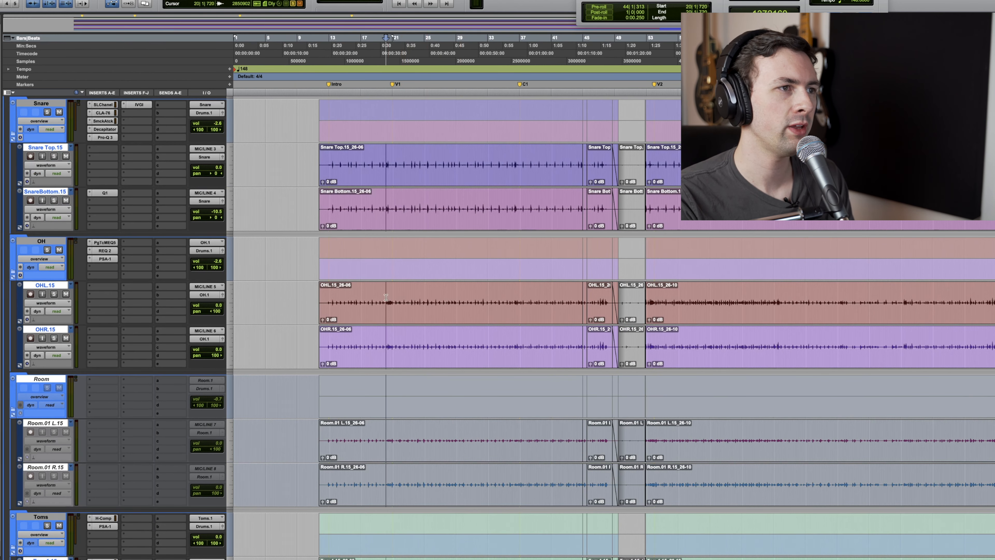
scroll(391, 302, "left", 2)
left_click(420, 296)
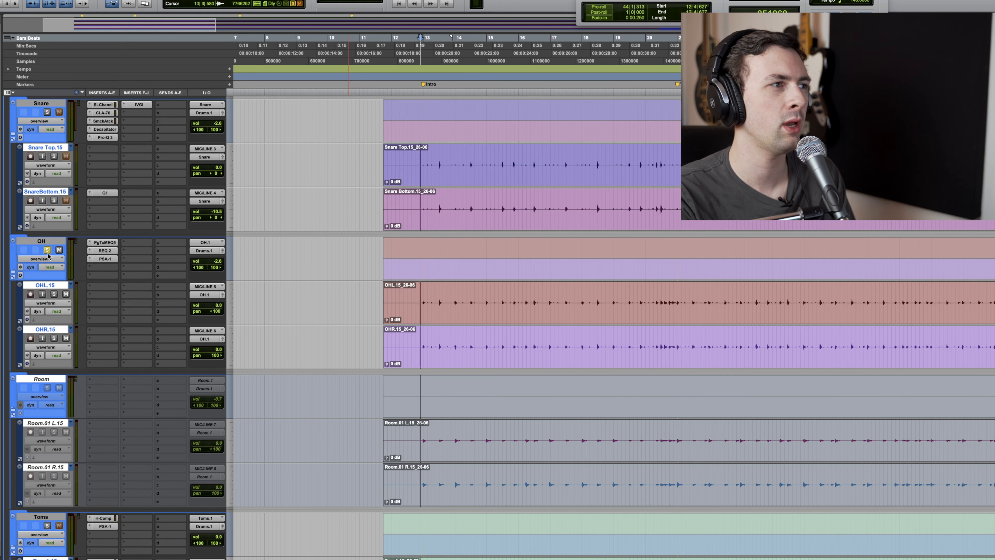
key("space")
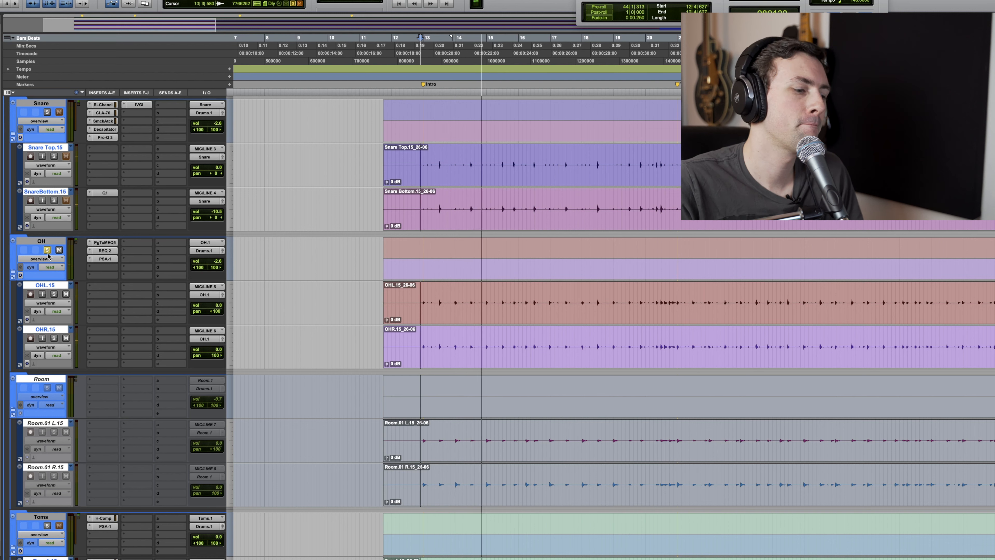
- Bypass PSA-1, REQ 2 and the PuigTec MEQ5 on the OH track during playback, and stop
left_click(106, 260, "super")
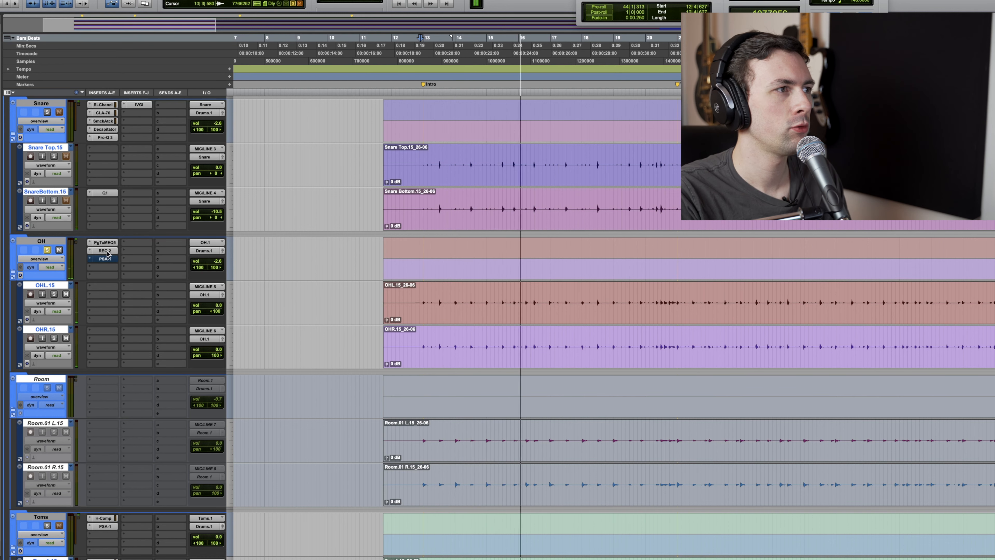
left_click(106, 251, "super")
left_click(106, 243, "super")
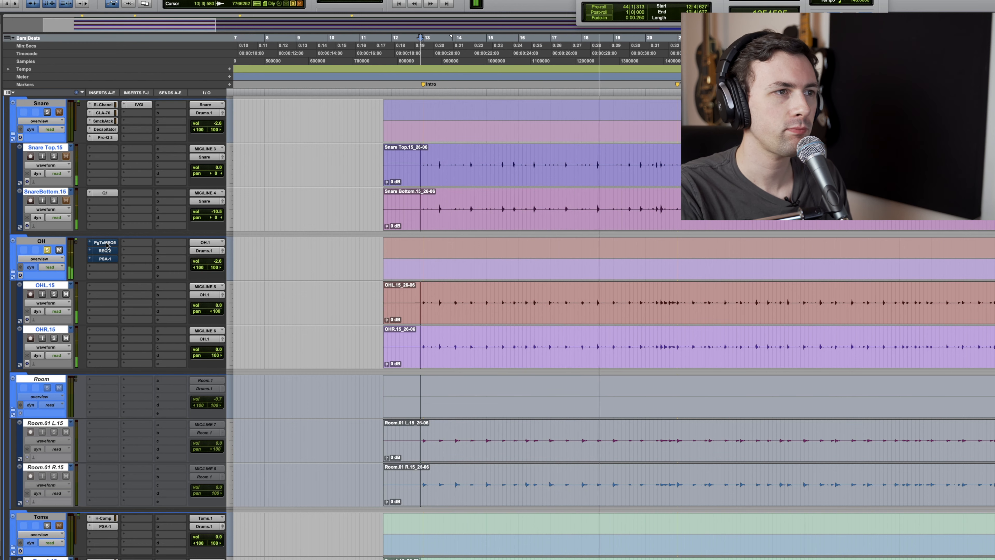
key("space")
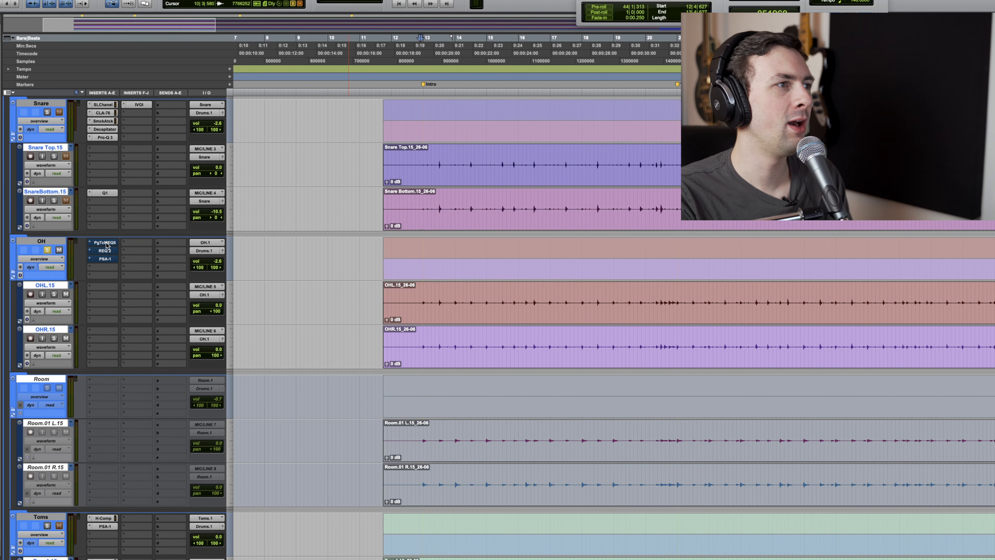
- Take the PuigTec MEQ5 on the OH track out of bypass during playback, close its window, and stop
left_click(105, 242)
left_click_drag(570, 121, 449, 98)
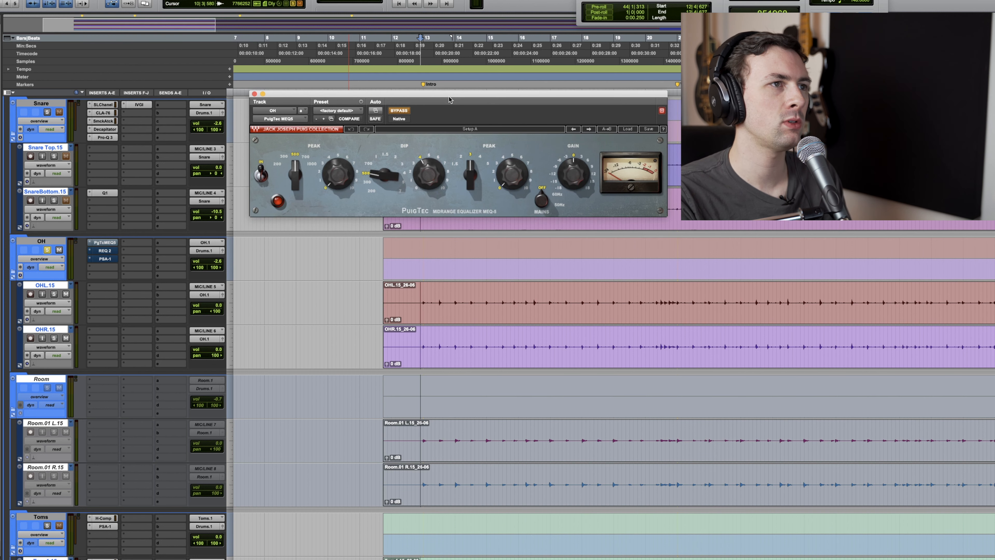
key("space")
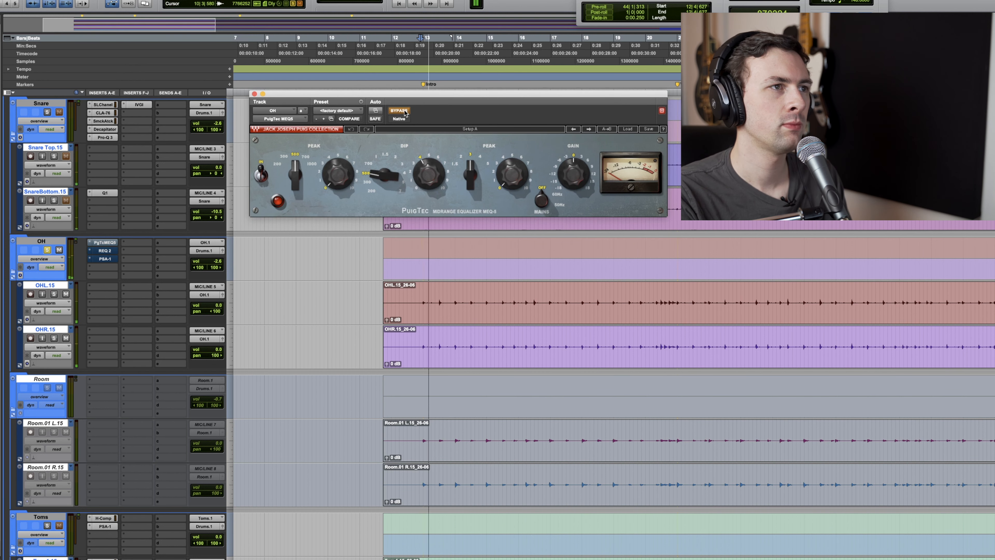
left_click(399, 111)
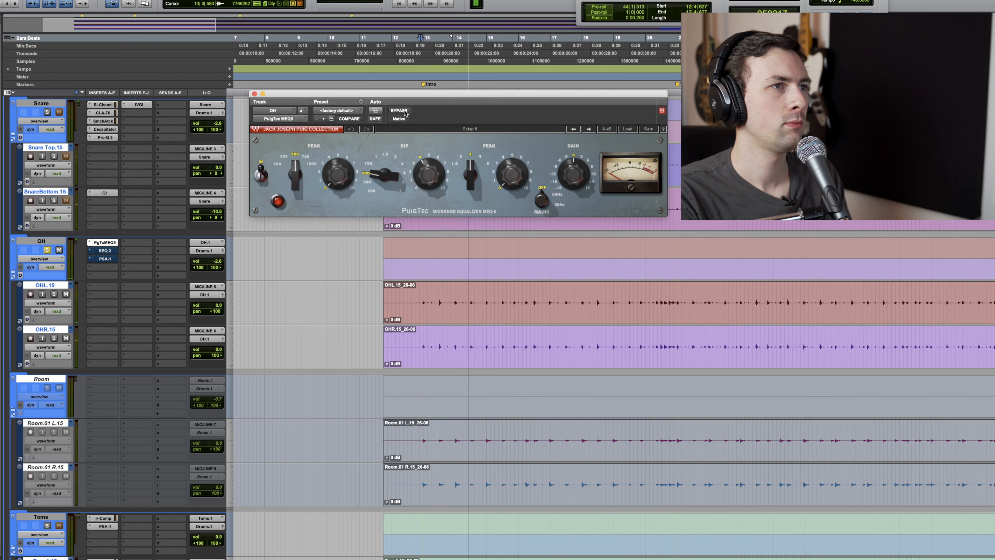
left_click(255, 94)
key("space")
- Open REQ 2 on the OH track, take it out of bypass during playback, and stop
left_click(105, 250)
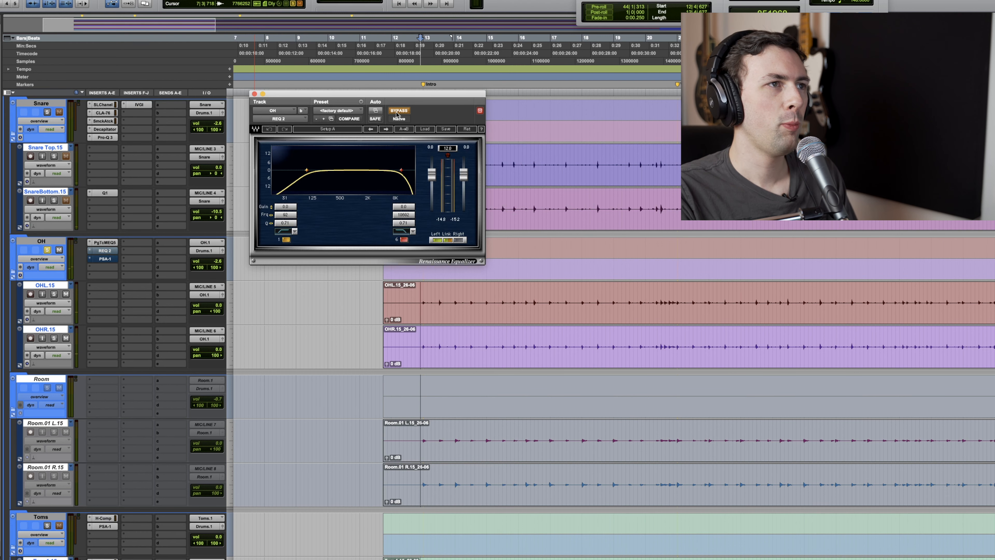
key("space")
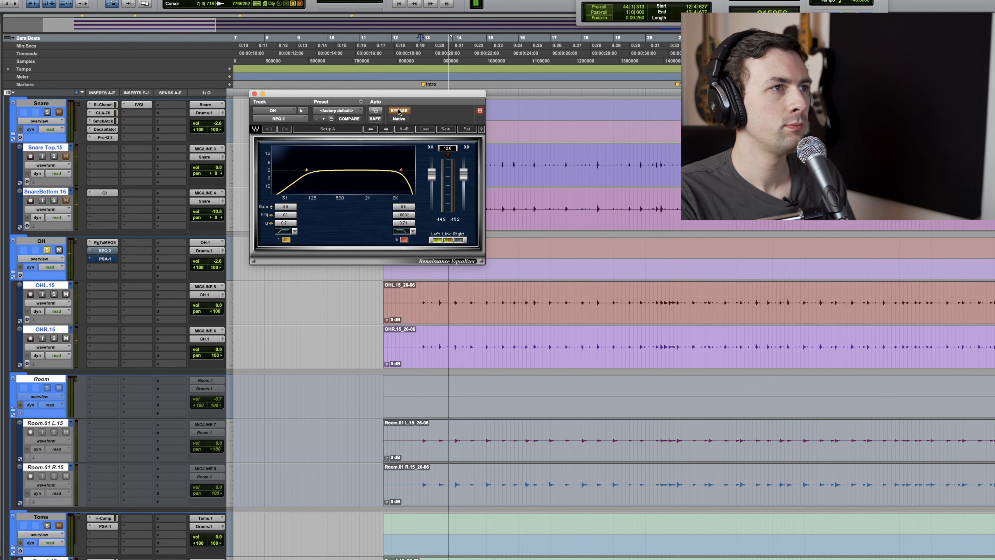
left_click(399, 110)
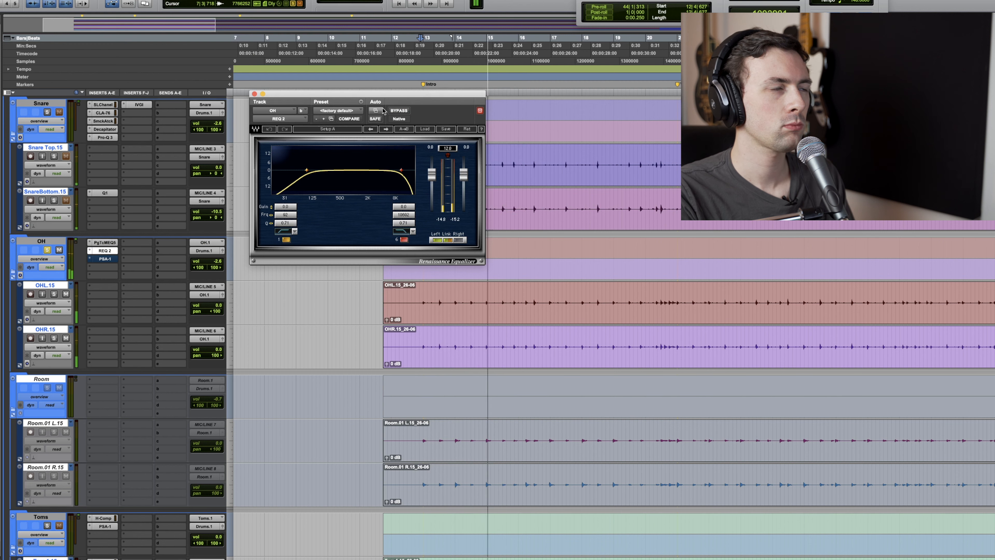
key("space")
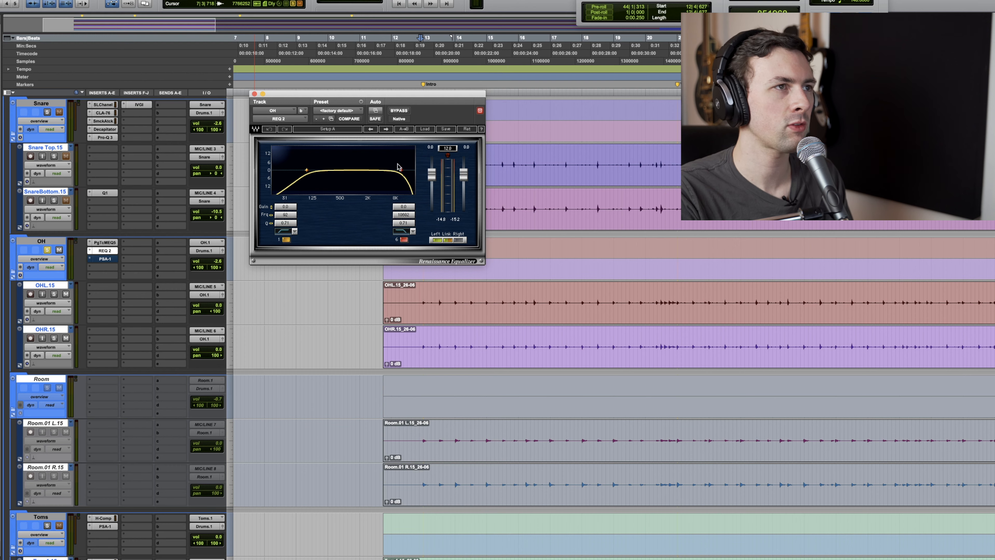
- Compare REQ 2 bypassed and active on the OH track during playback, and leave it active
left_click_drag(416, 97, 481, 105)
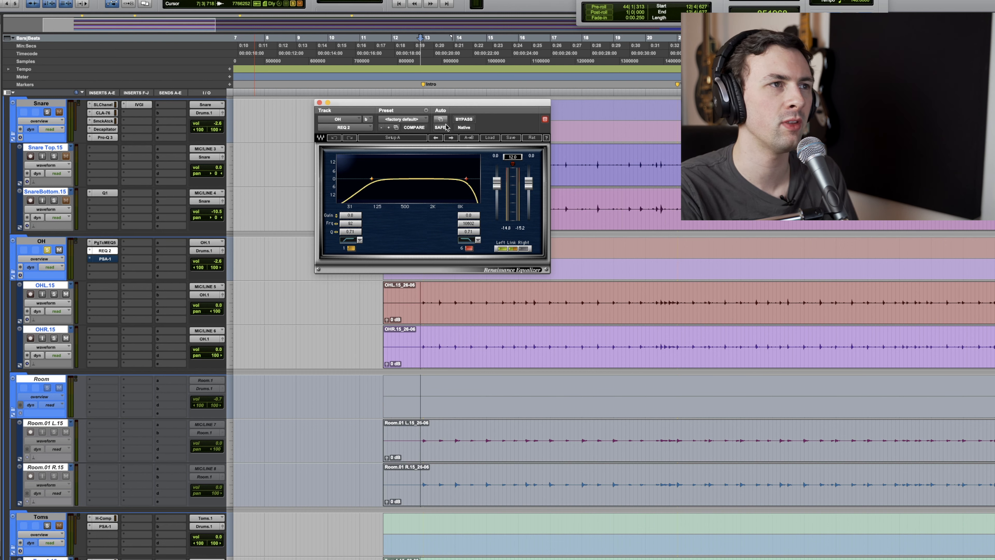
key("space")
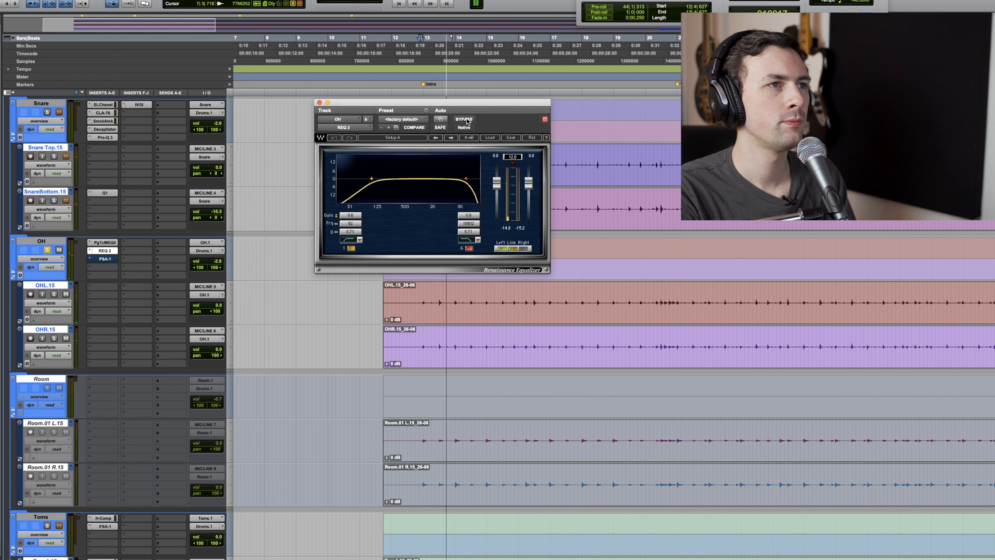
left_click(466, 120)
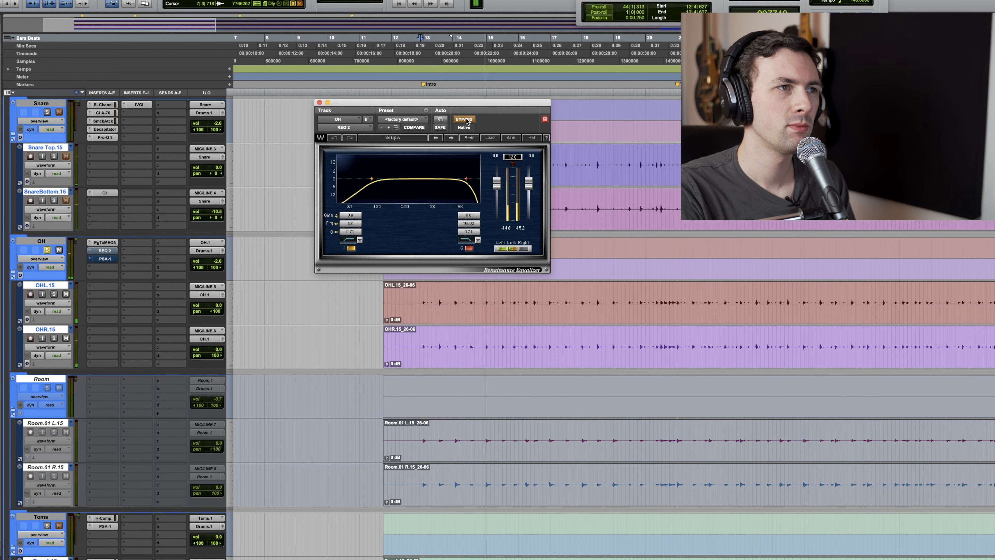
left_click(466, 119)
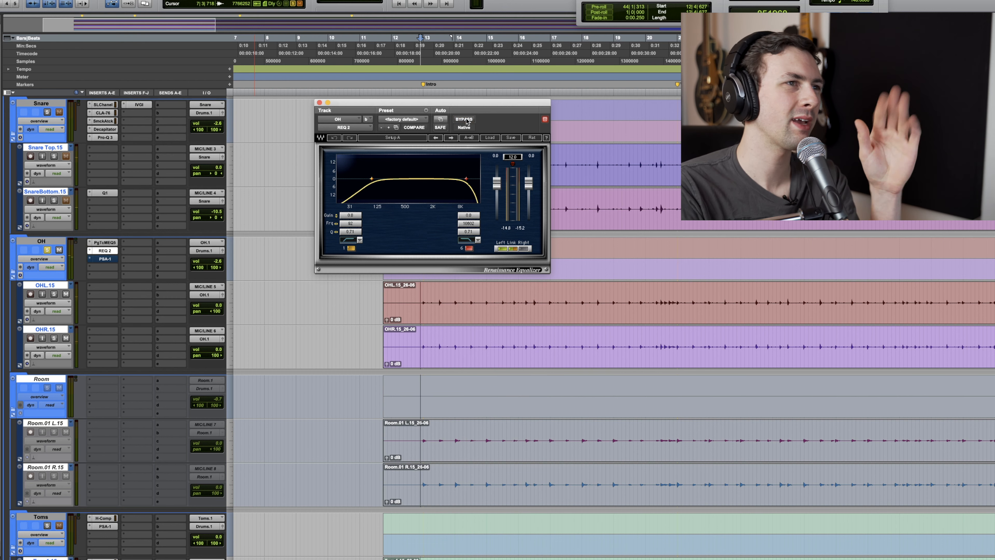
key("space")
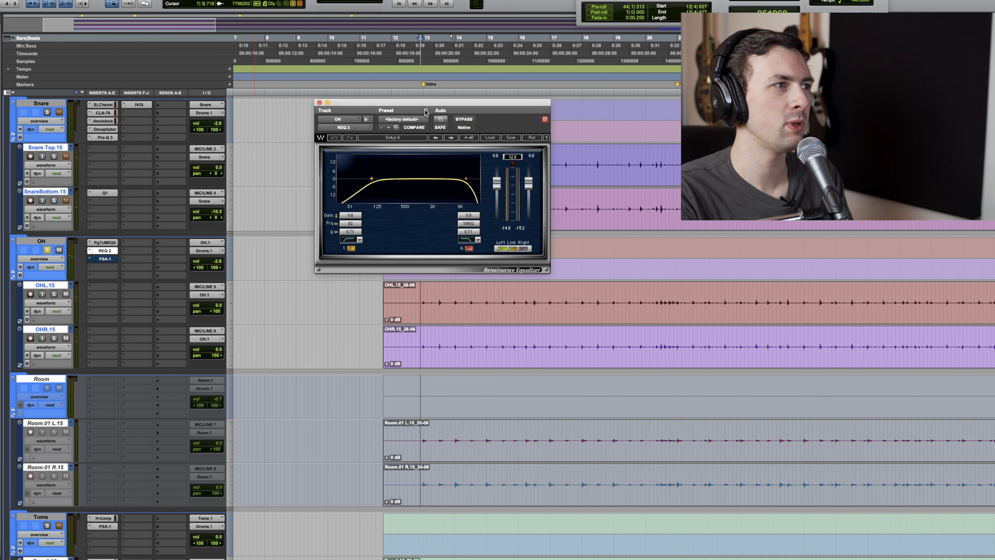
- Open SansAmp PSA-1 on the OH track, take it out of bypass during playback, and stop
left_click(100, 260)
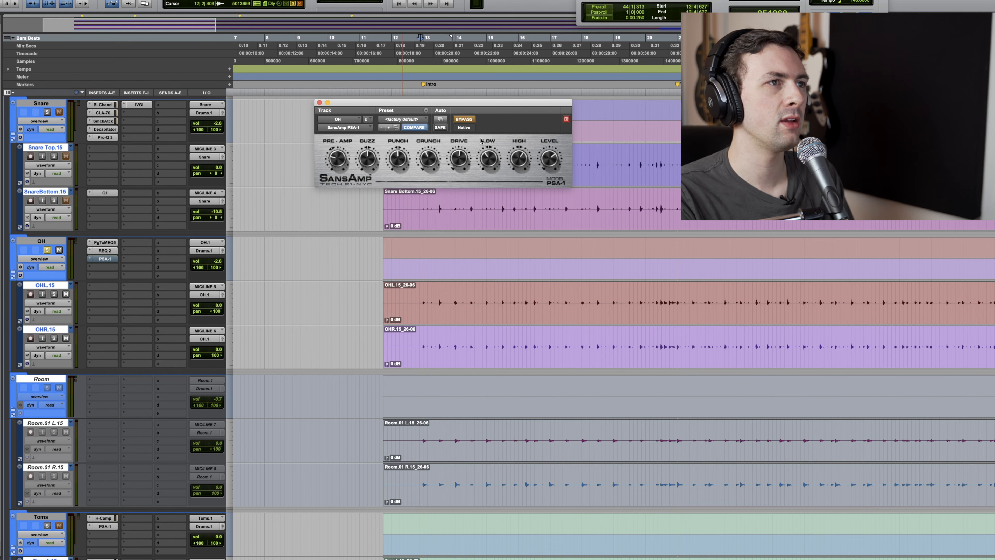
key("space")
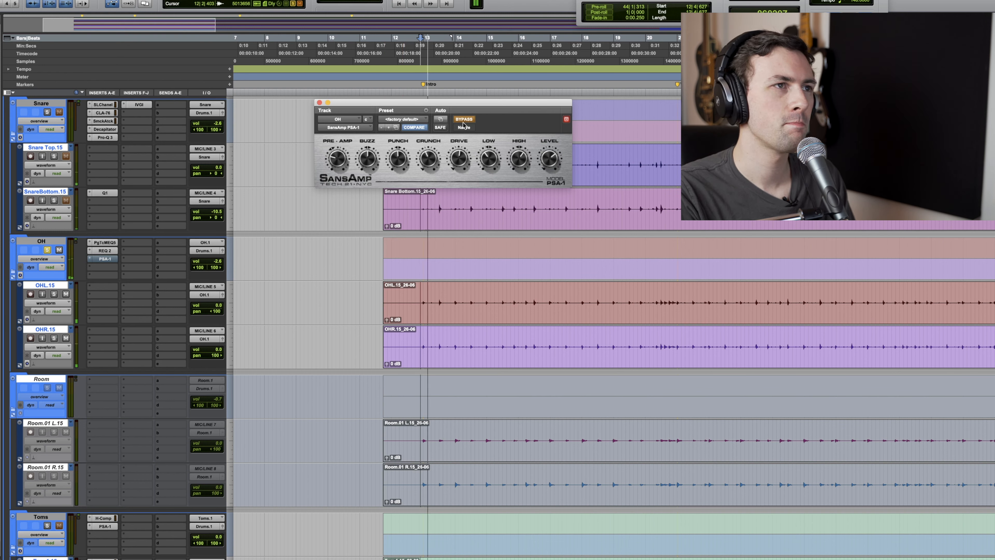
left_click(464, 120)
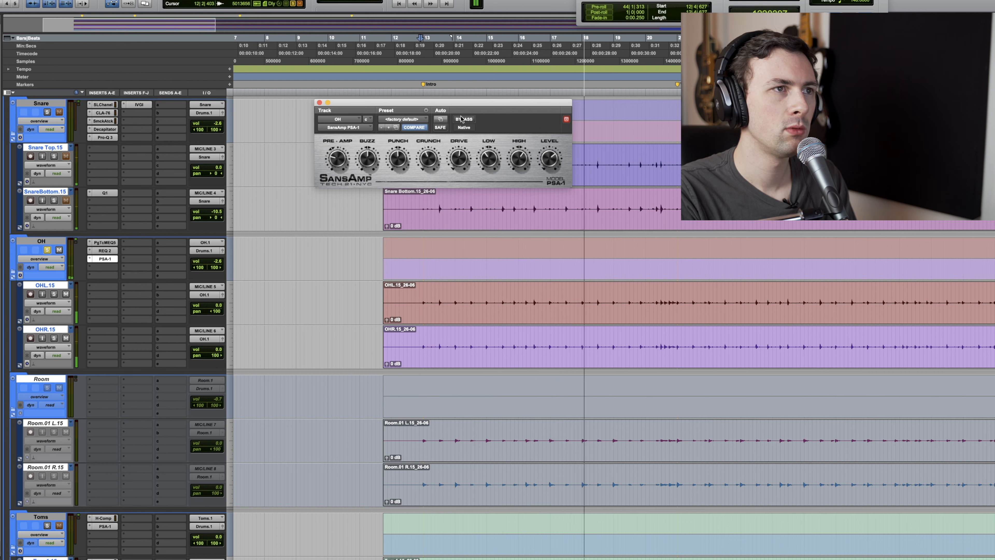
key("space")
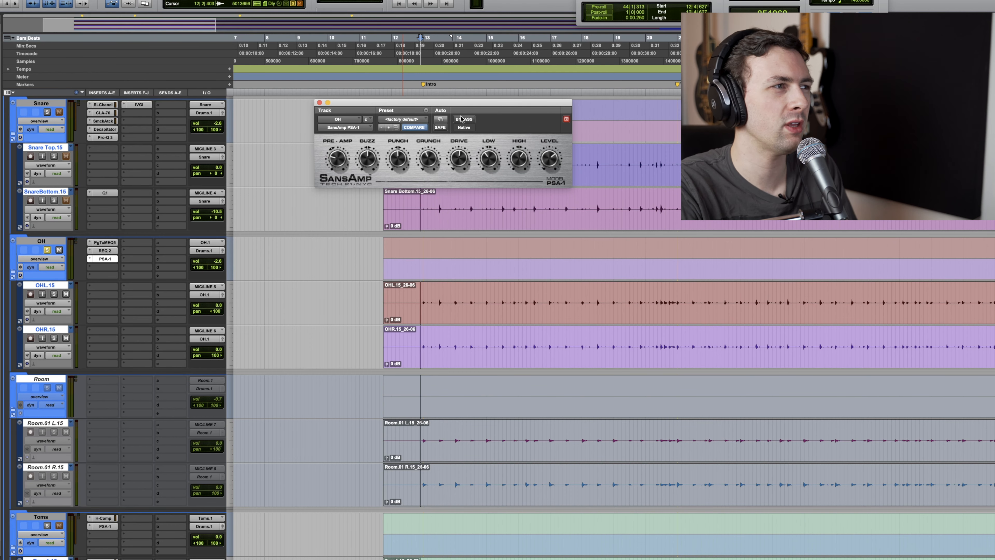
- Clear the solo on the OH track and close the SansAmp PSA-1 window
scroll(104, 223, "up", 2)
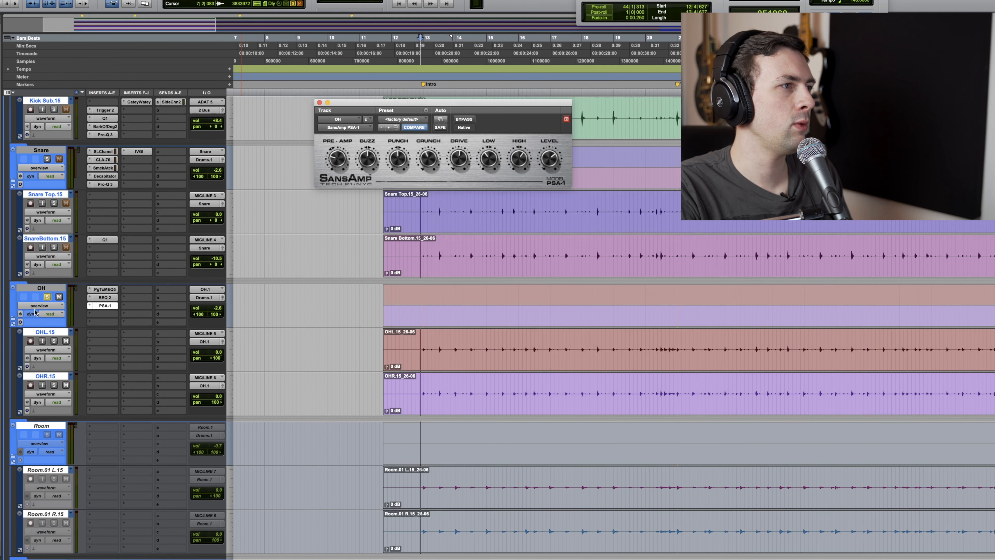
left_click(48, 298)
scroll(308, 408, "down", 4)
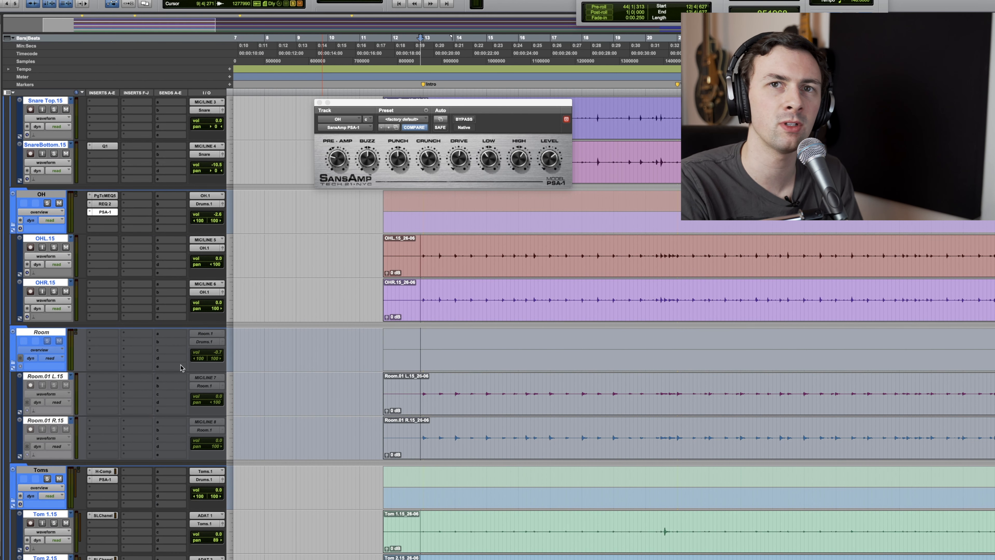
left_click(319, 103)
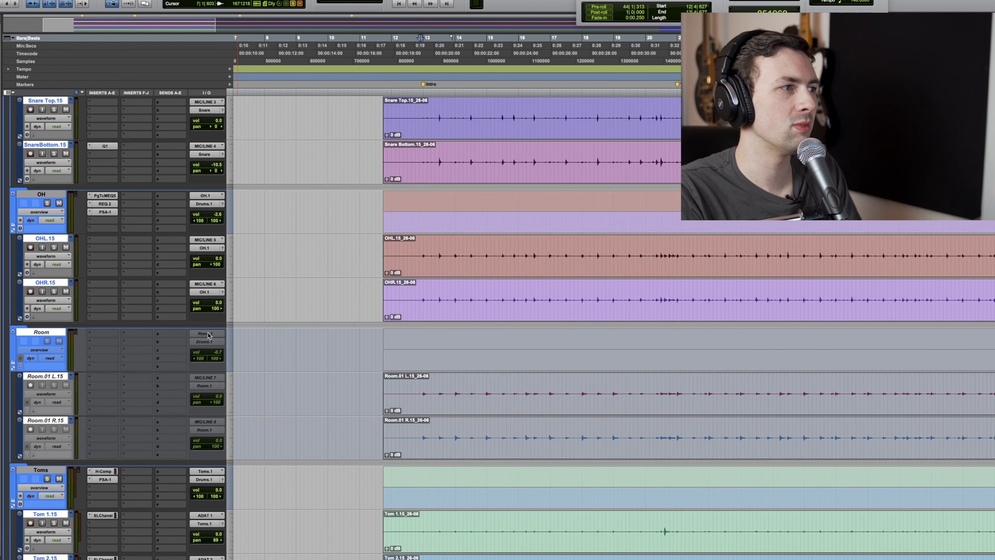
- At the tom fill before the V1 marker, bypass H-Comp and PSA-1 on Toms and SSLChannel on Tom 1 and Tom 2
scroll(208, 334, "down", 6)
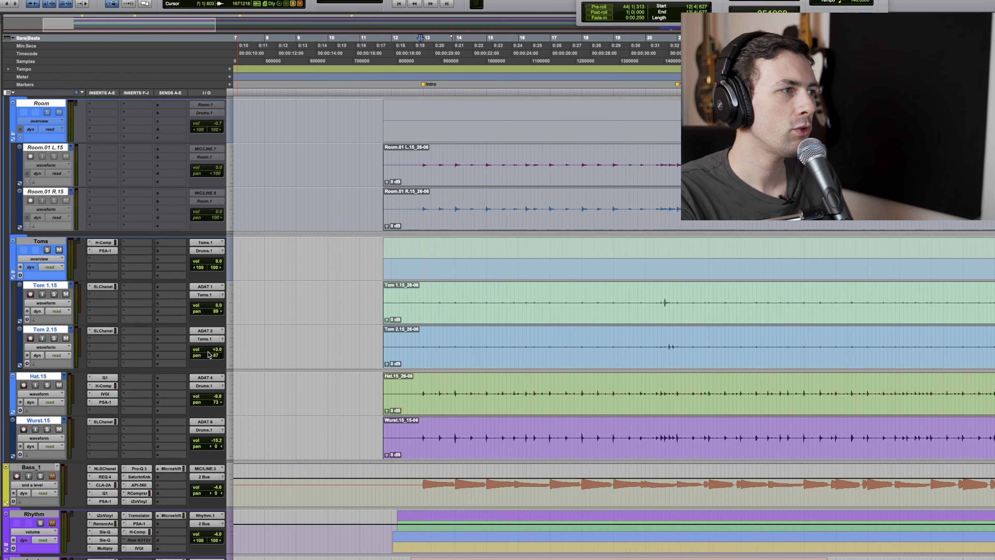
key("r")
left_click(559, 301)
key("t")
key("t")
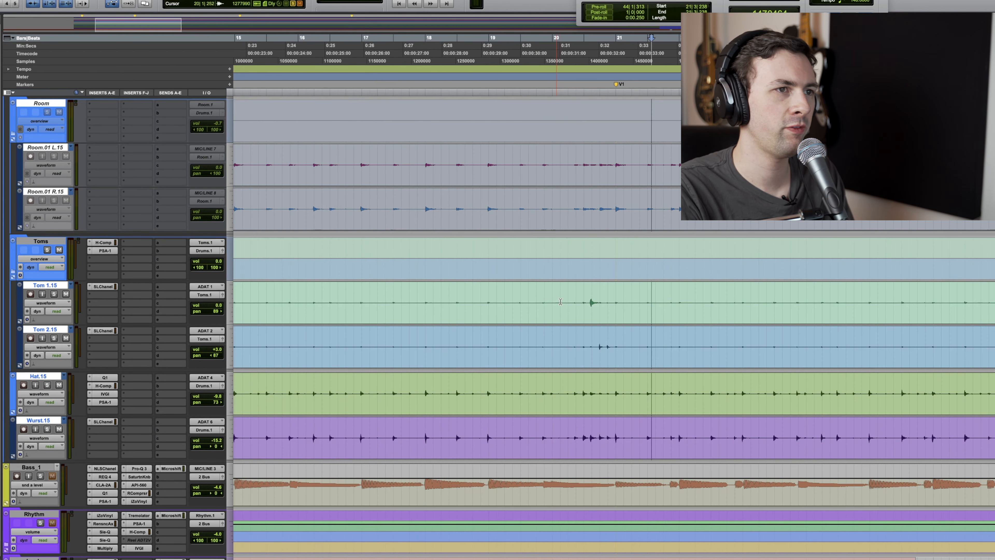
left_click(589, 302)
left_click(101, 252, "super")
left_click(102, 242, "super")
left_click(102, 331, "super")
- Solo the Toms track and play the unprocessed tom fill from just before bar 20
key("space")
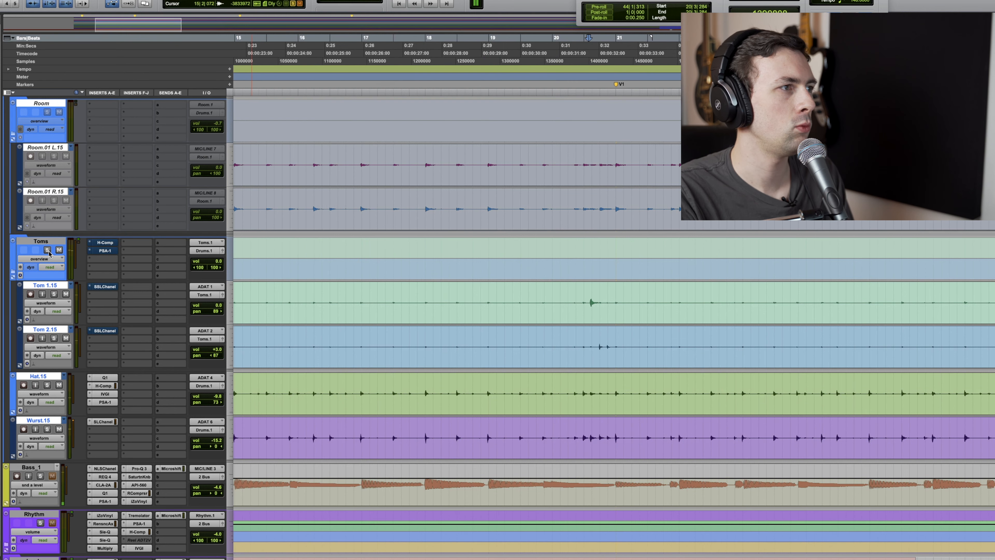
left_click(551, 298)
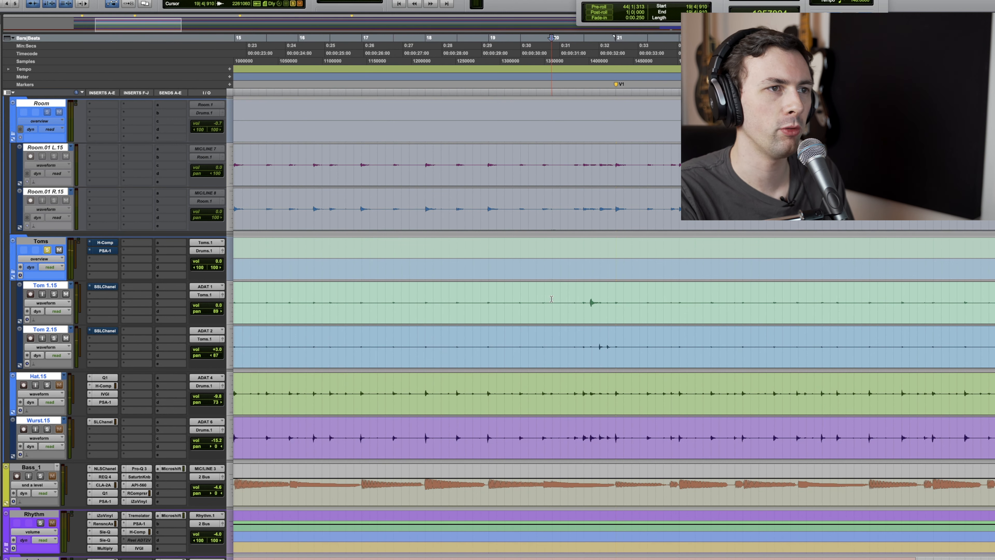
key("space")
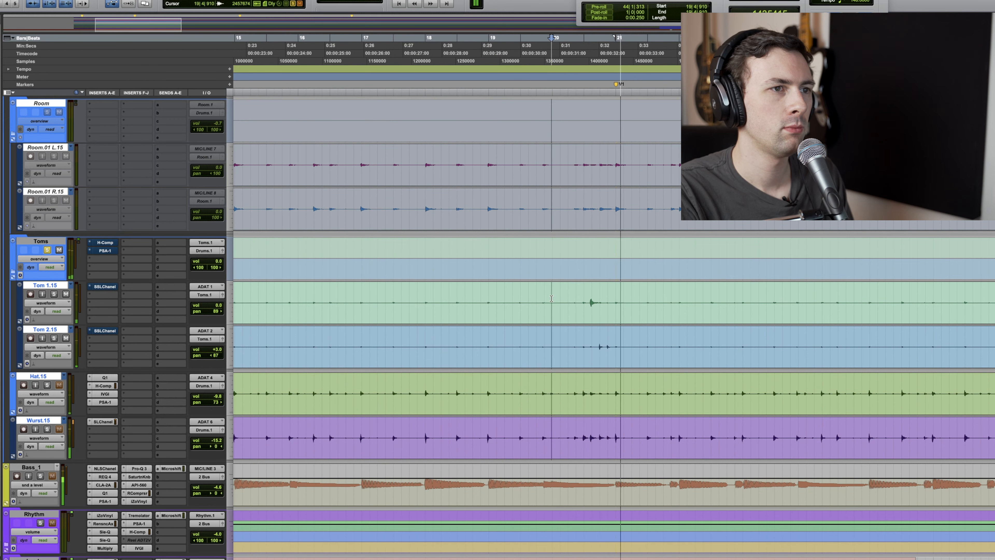
key("space")
key("space")
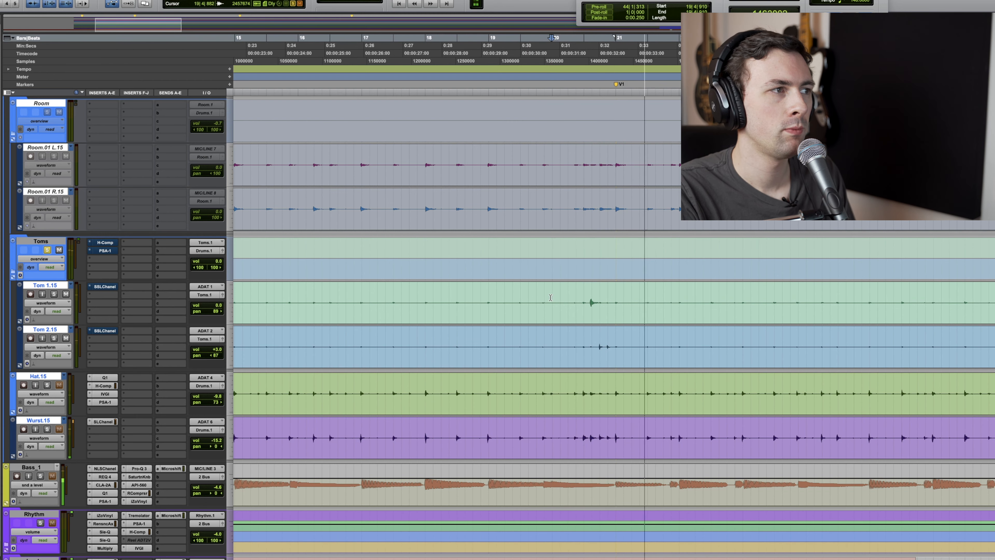
key("space")
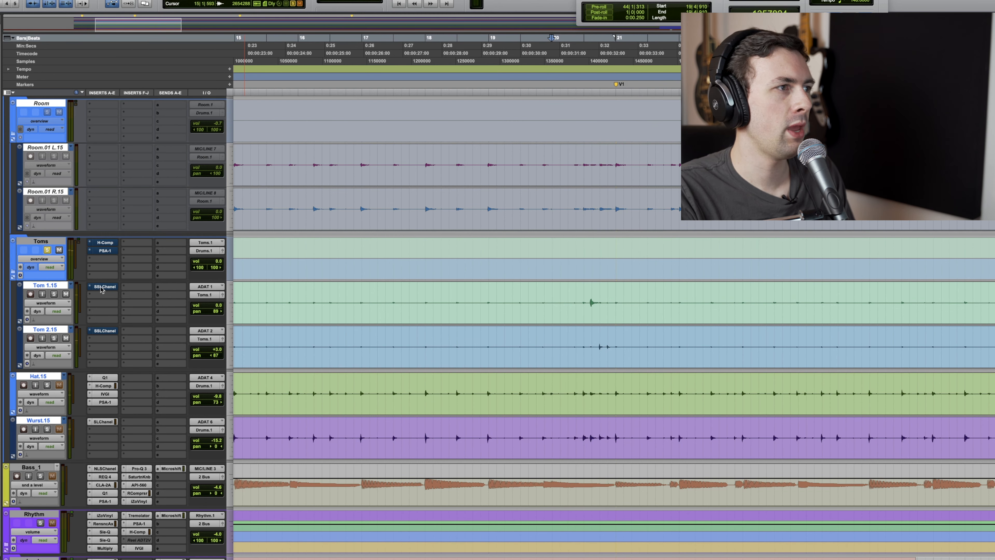
- Show the Tom 1 and Tom 2 SSLChannel windows side by side and take both plug-ins out of bypass
left_click(101, 289)
left_click(104, 331)
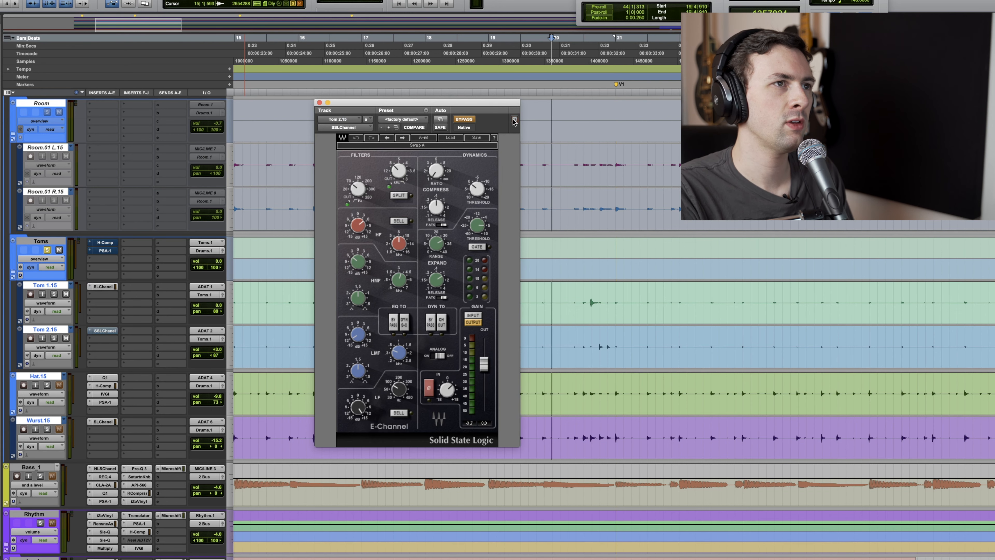
left_click_drag(491, 107, 580, 105)
left_click(106, 287)
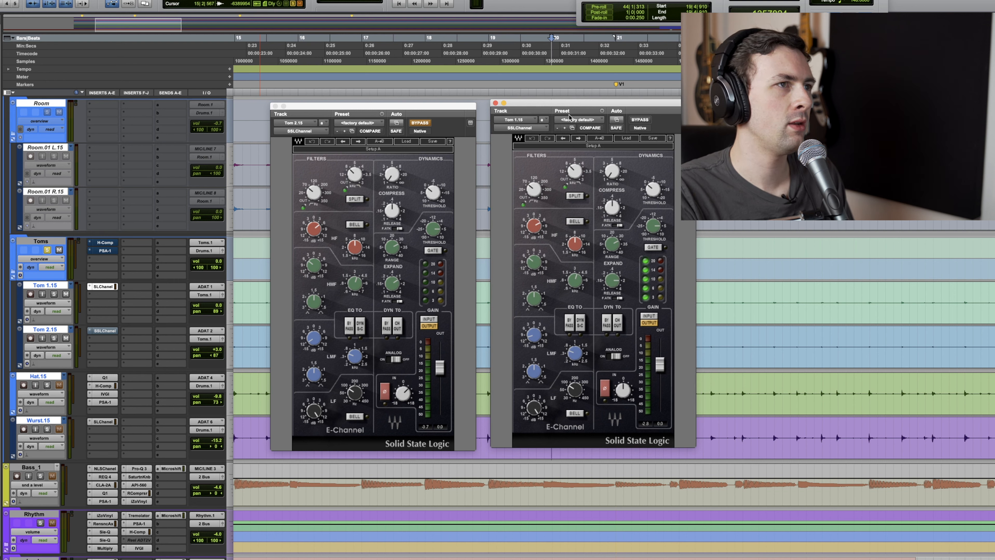
left_click(416, 125)
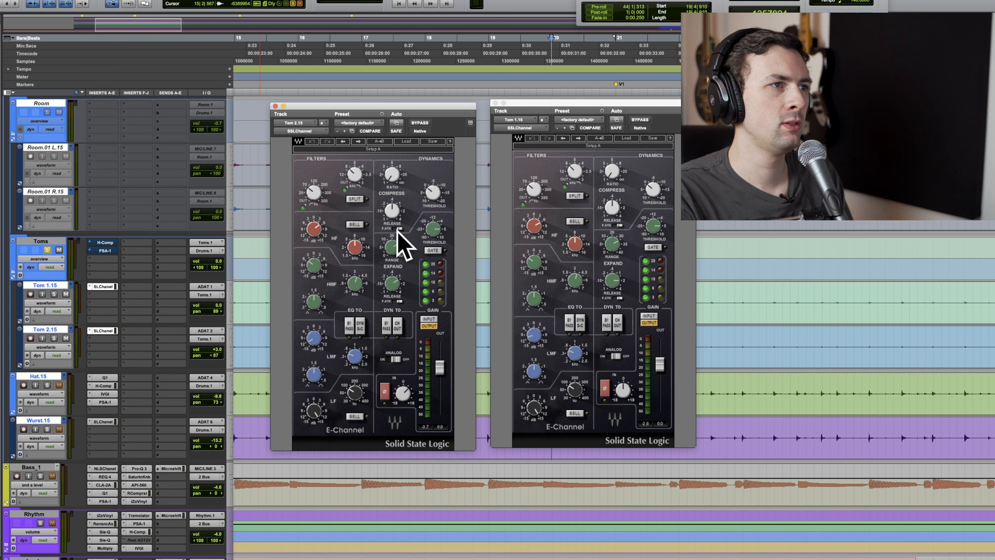
- Examine the HF, HMF, LMF and LF frequency settings in the Tom 1 and Tom 2 SSLChannel windows
mouse_move(361, 251)
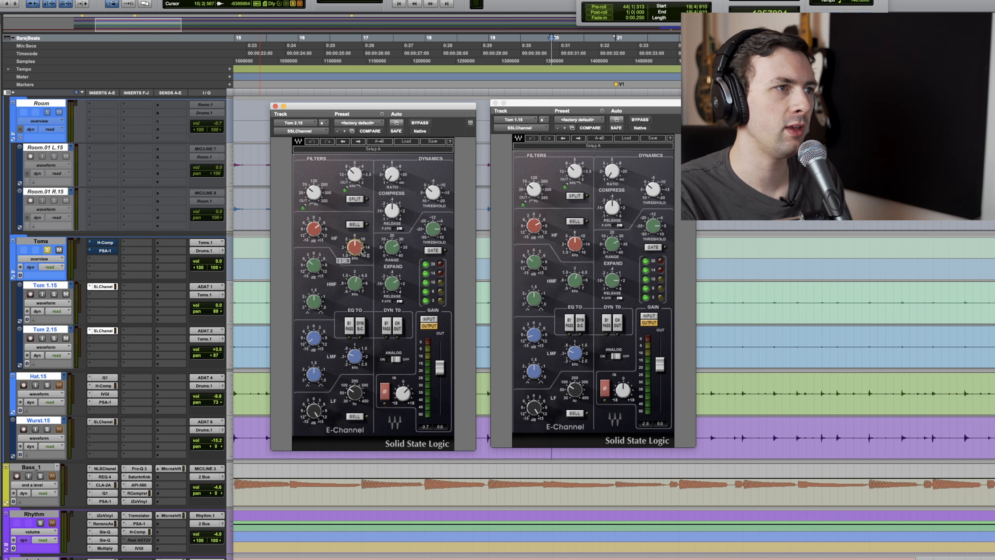
left_click(576, 285)
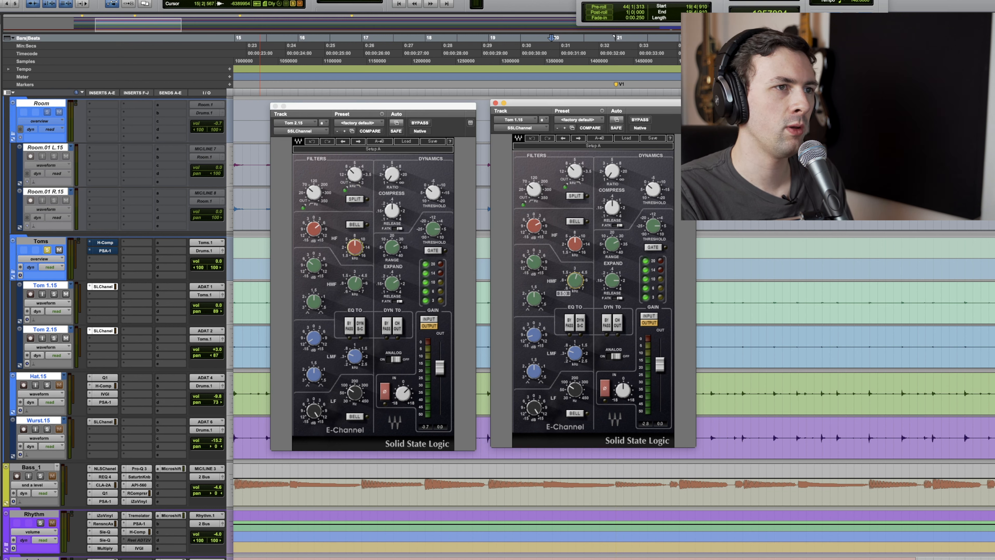
left_click(358, 284)
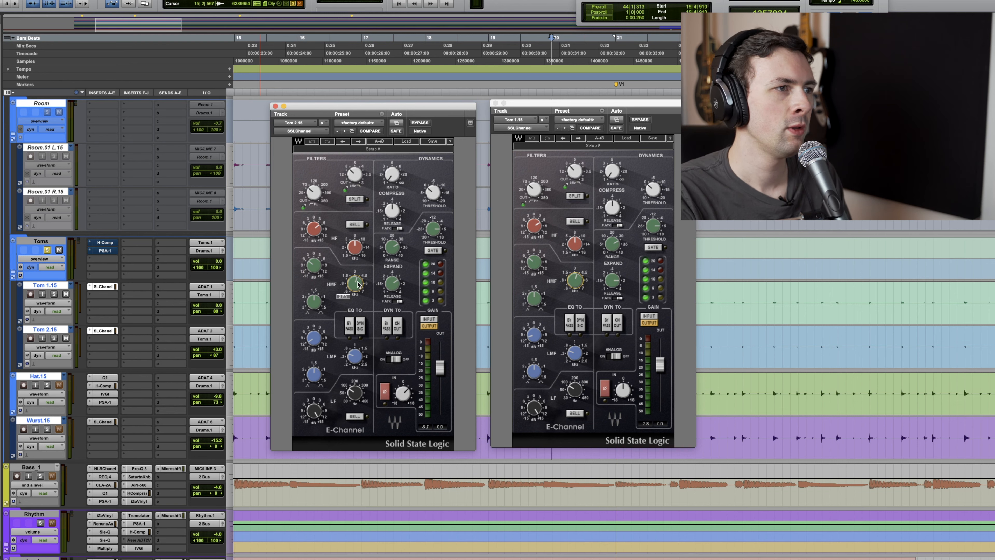
left_click(352, 355)
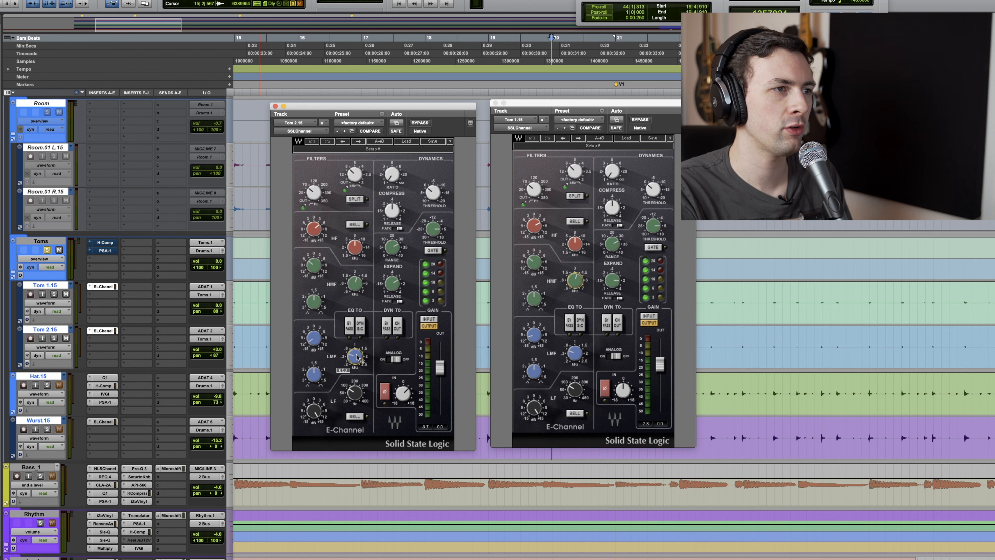
left_click(360, 398)
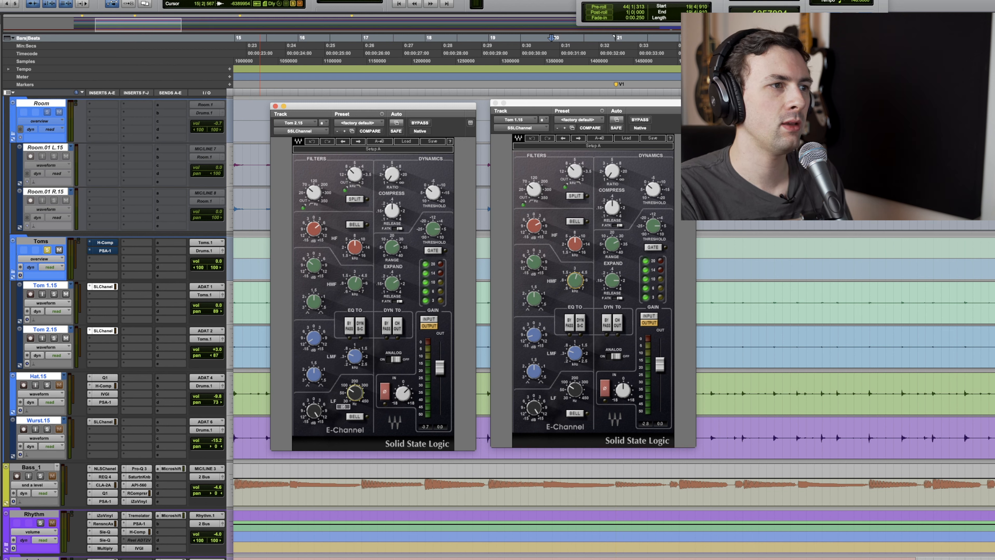
left_click(574, 397)
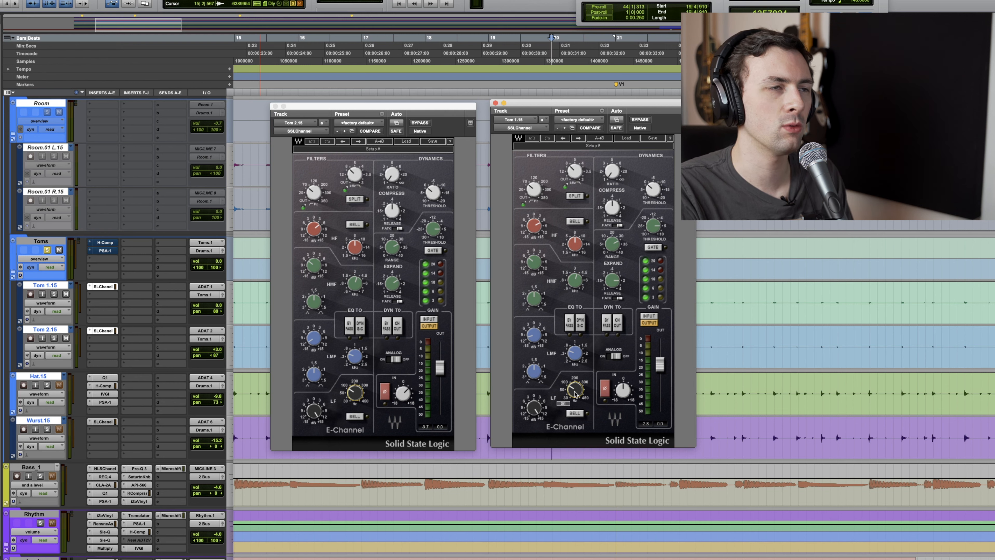
- Play the tom fill, comparing it with both SSLChannel plug-ins bypassed and active, leaving both out of bypass
key("space")
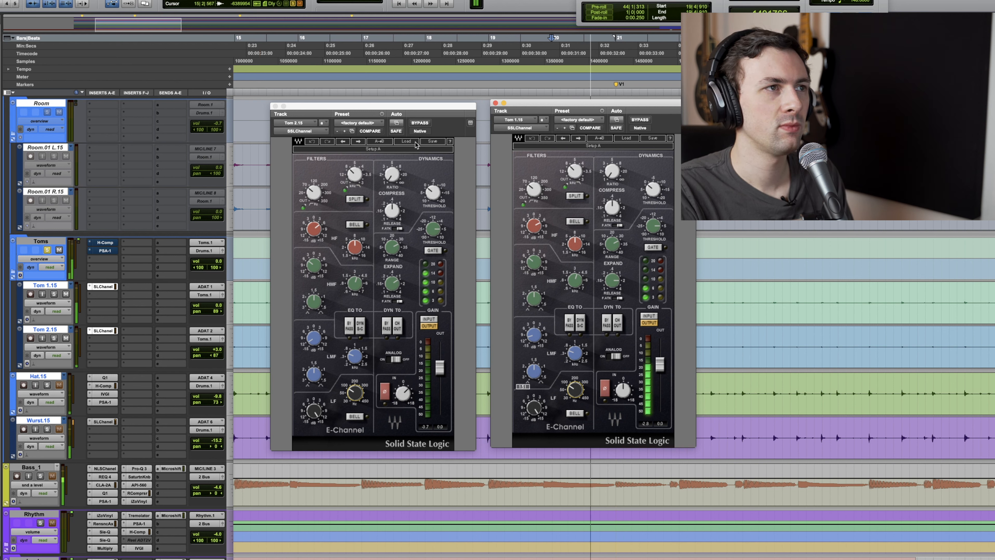
left_click(420, 123)
left_click(641, 120)
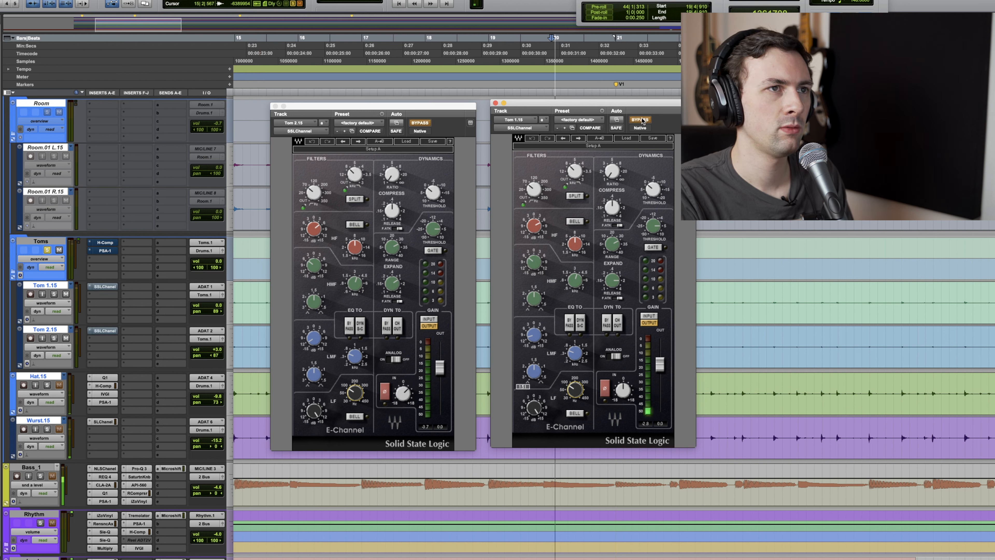
left_click(640, 120)
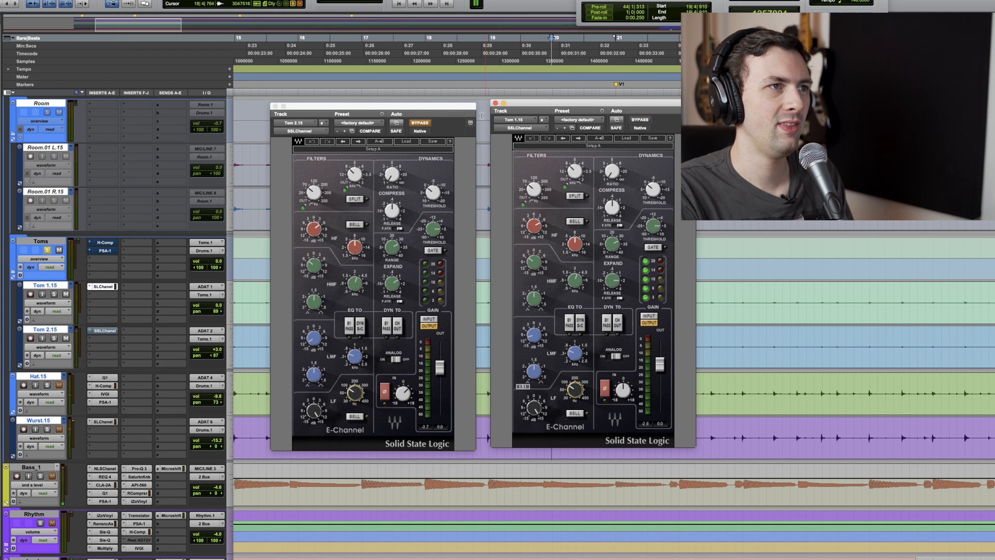
left_click(425, 125)
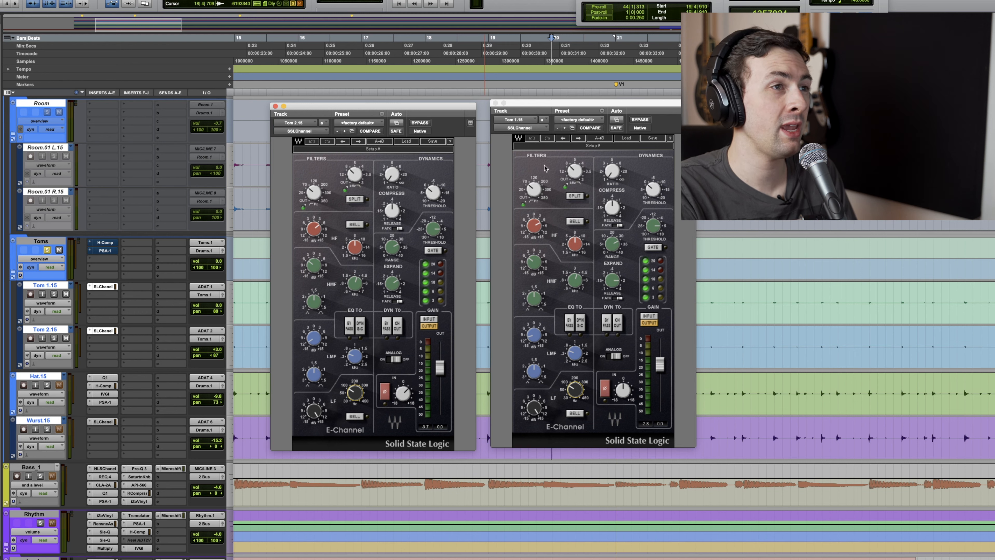
key("space")
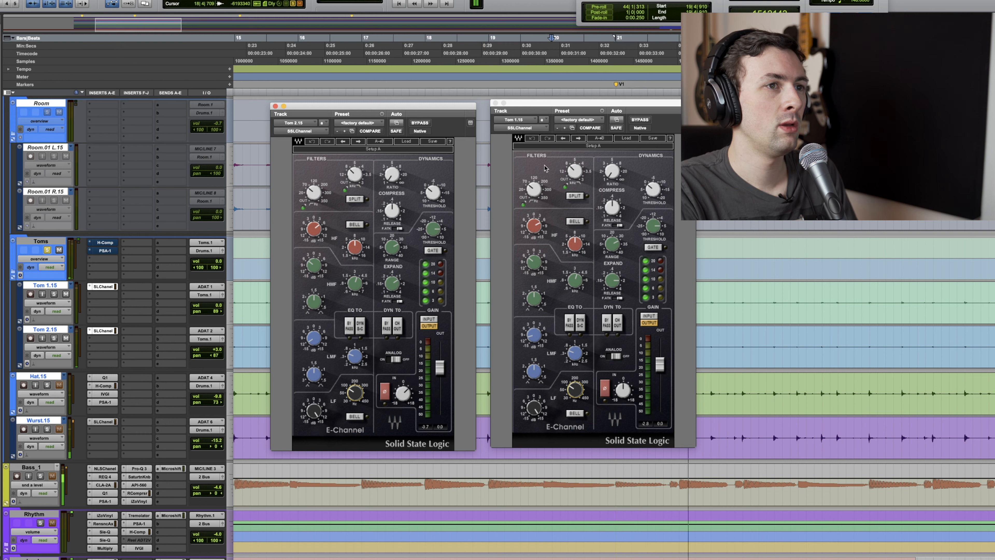
key("space")
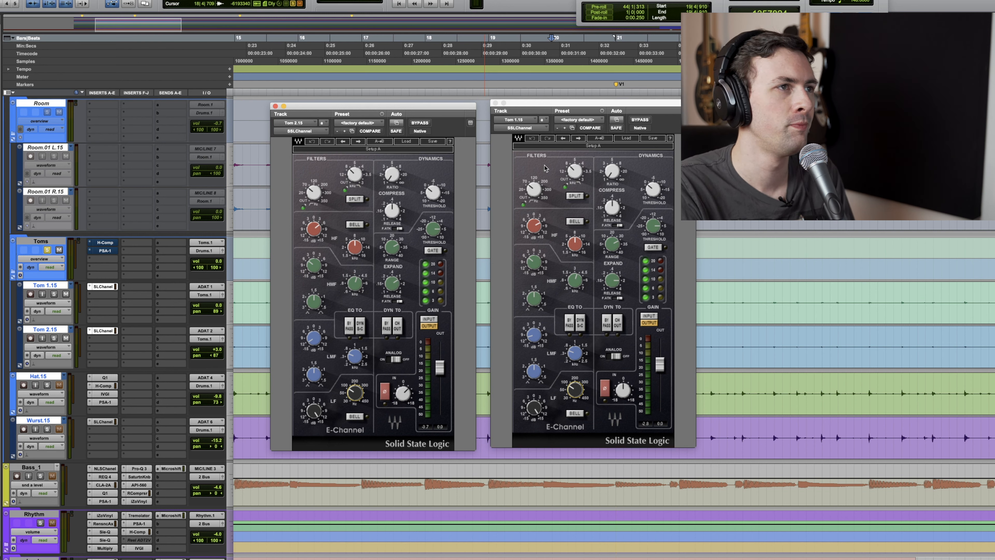
- Close both SSLChannel windows, open H-Comp on the Toms track and take it out of bypass
left_click(275, 105)
left_click(496, 103)
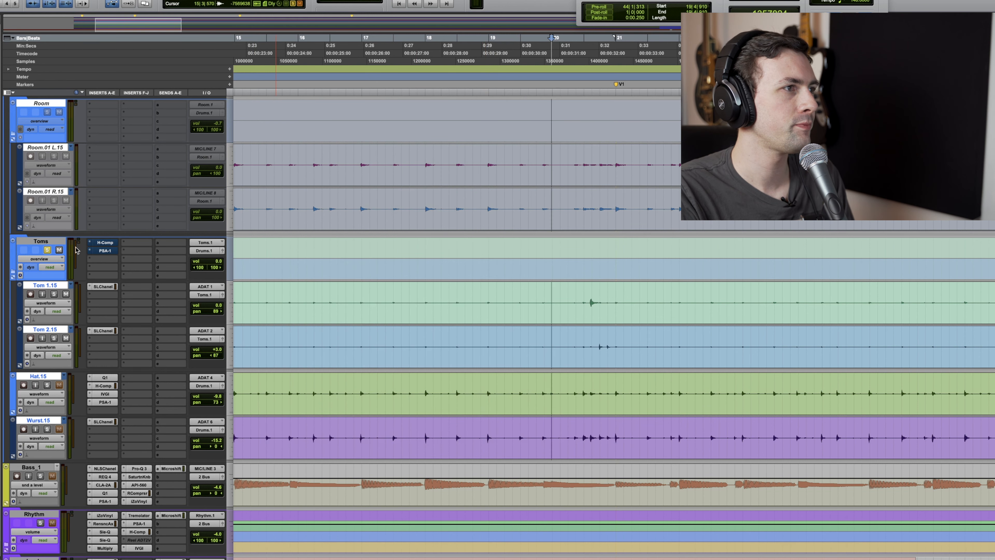
left_click(104, 242)
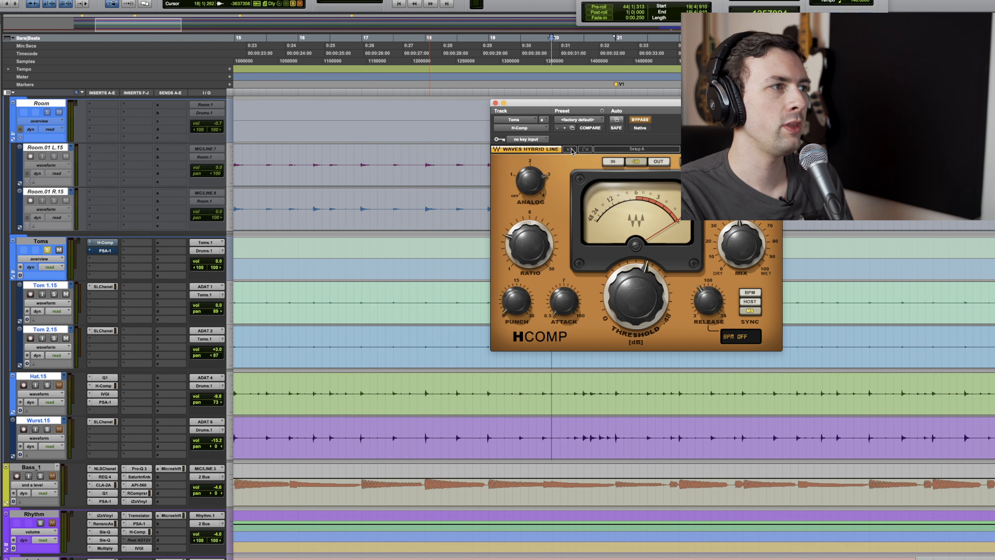
left_click_drag(598, 105, 549, 107)
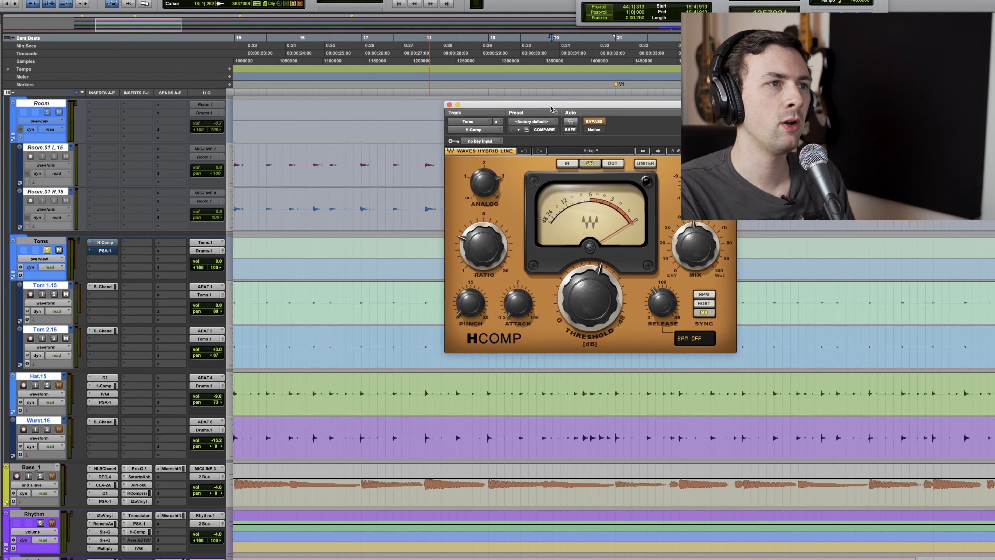
left_click(589, 121)
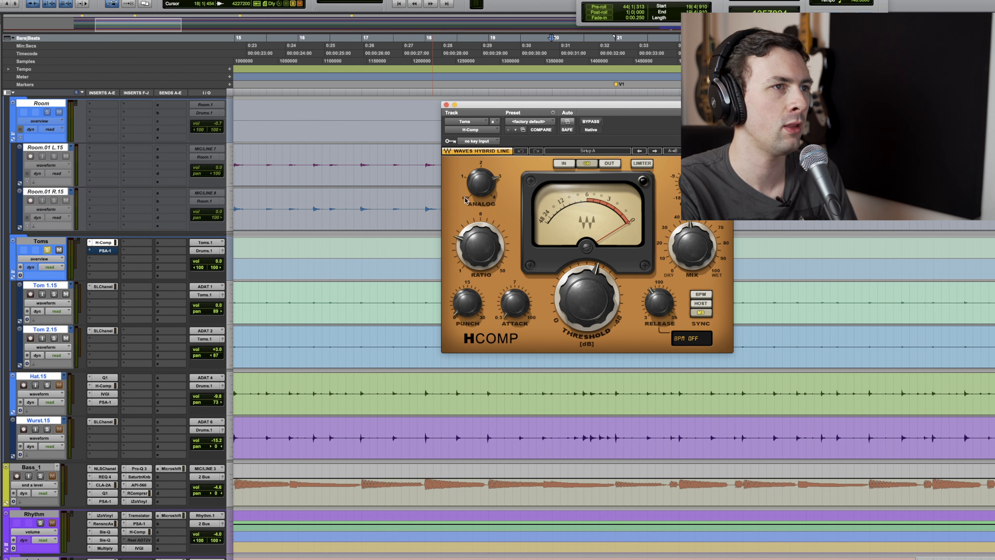
- Play the tom fill with H-Comp active on Toms, keeping its full window and gain-reduction meter in view
left_click_drag(486, 183, 491, 188)
key("space")
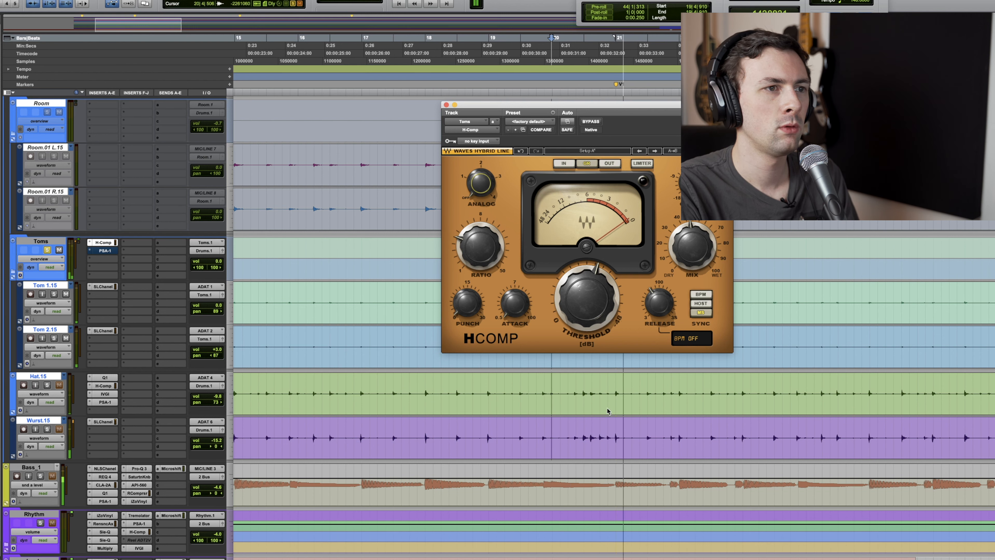
left_click_drag(616, 104, 443, 102)
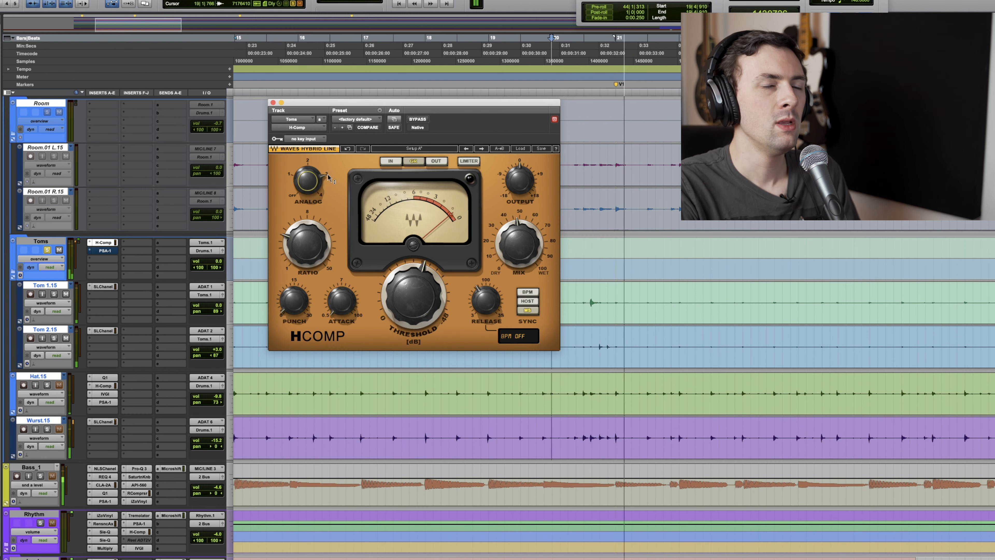
key("space")
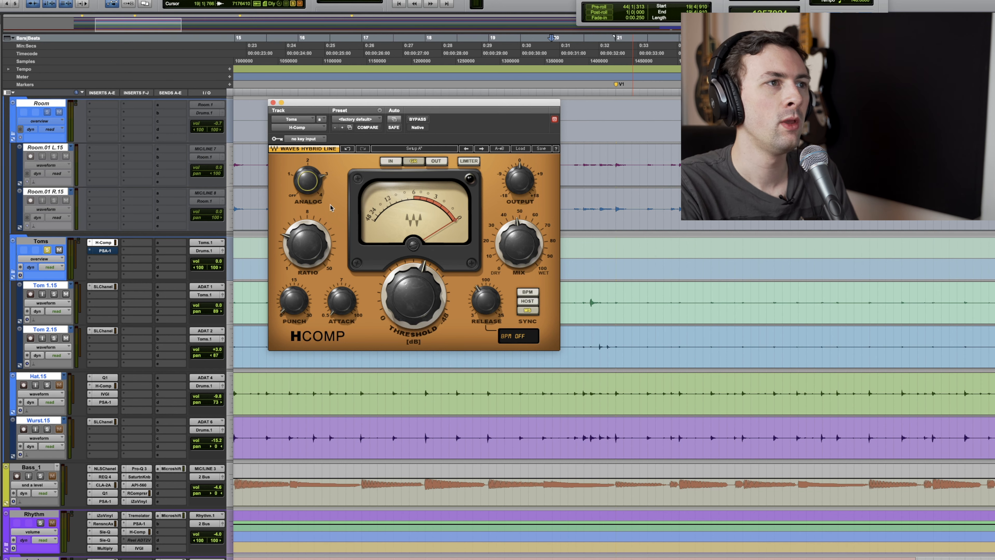
left_click_drag(432, 113, 505, 118)
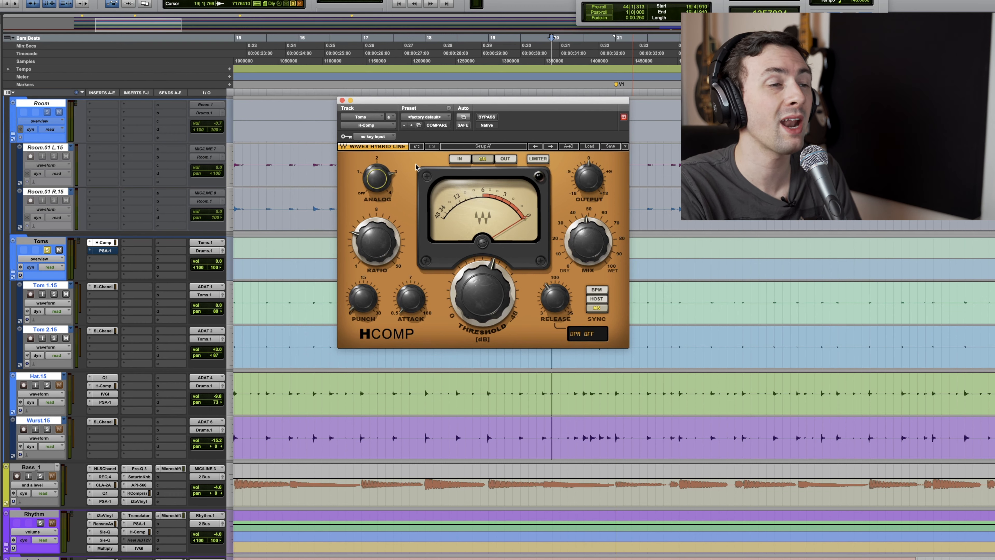
key("space")
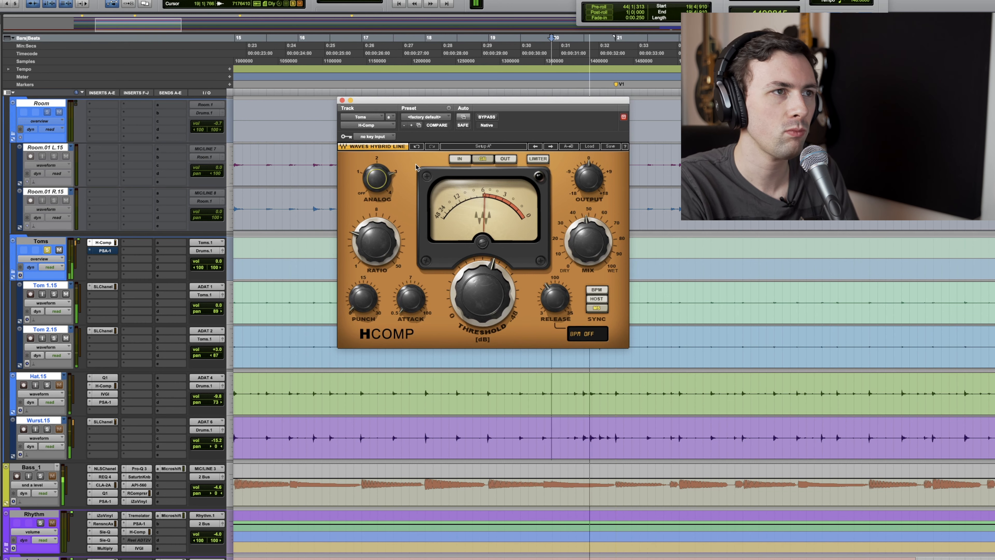
key("space")
- Replace the H-Comp window with PSA-1 on Toms, take PSA-1 out of bypass, play the fill and close the plug-in
left_click(103, 242)
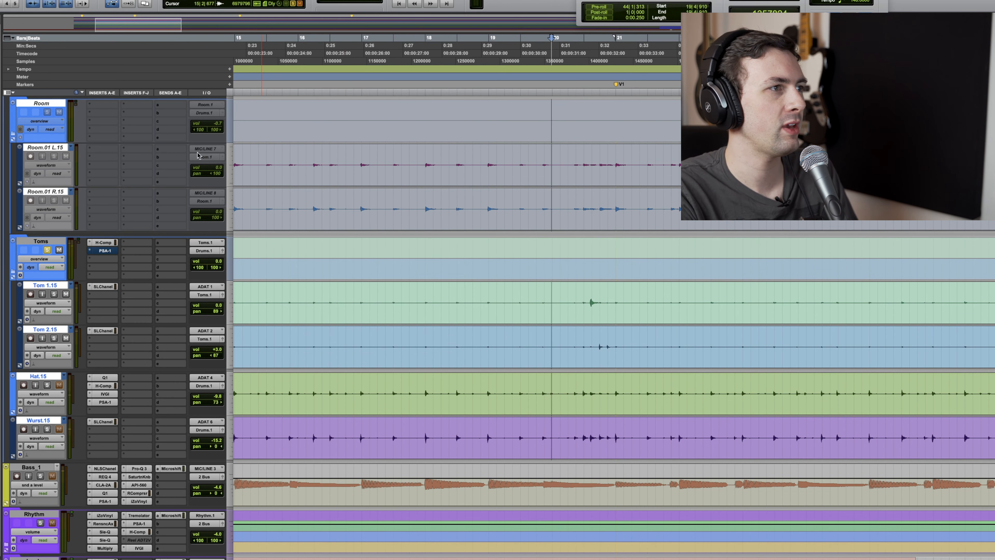
left_click(102, 251)
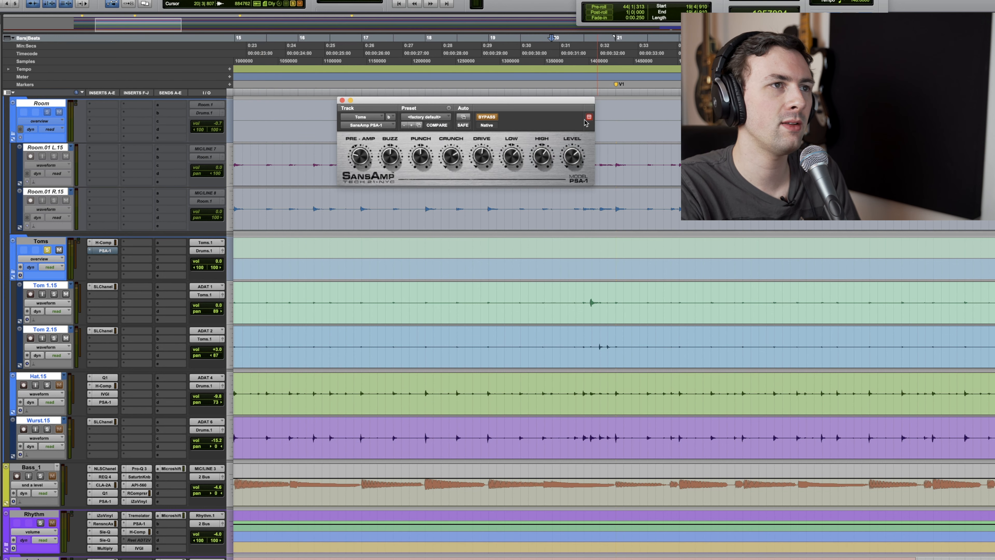
key("space")
left_click(494, 117)
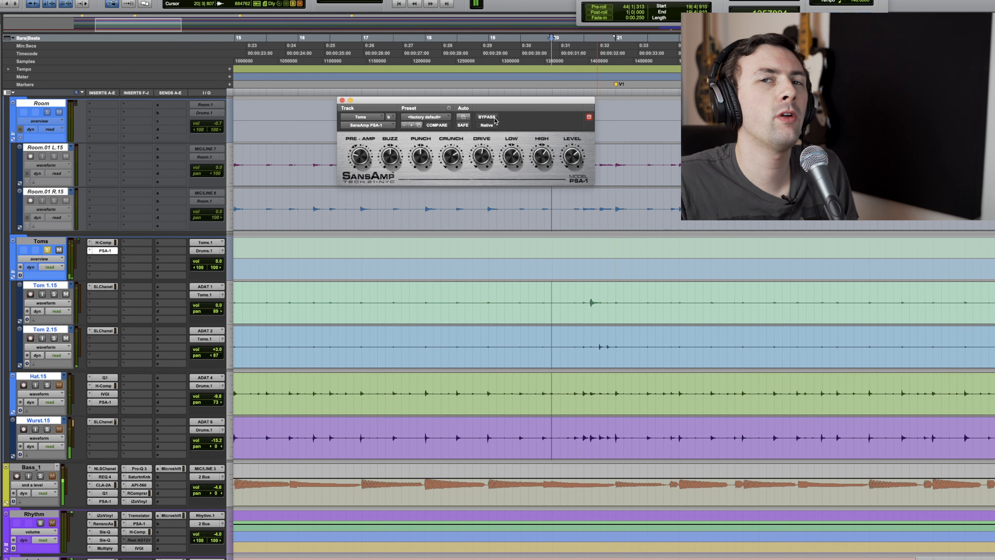
key("space")
key("space")
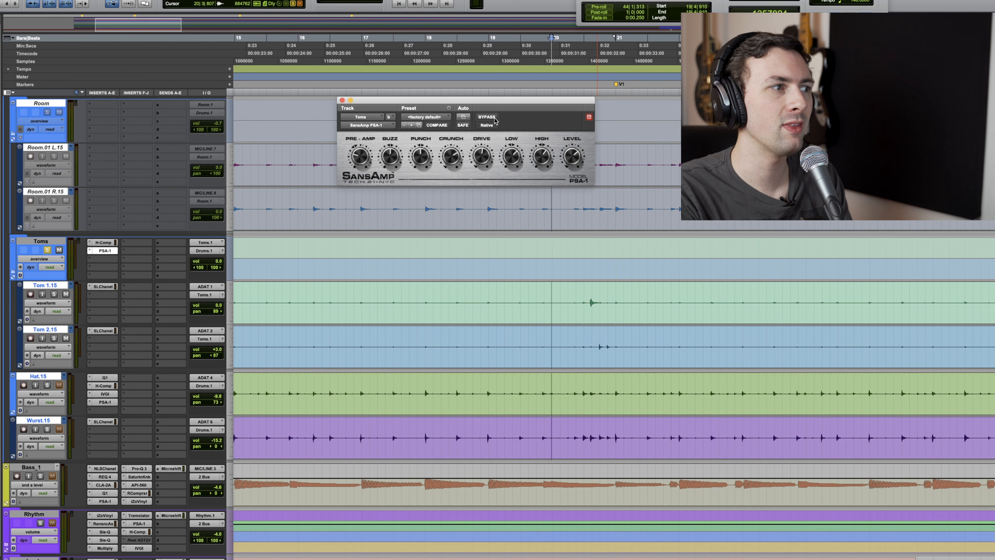
left_click(343, 100)
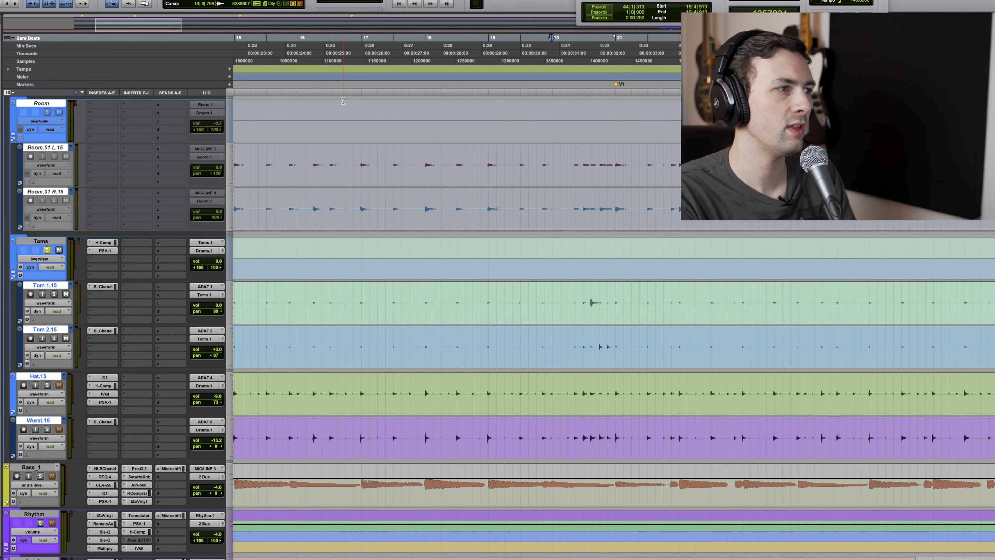
- Move the solo from Toms to Hat.15 and bypass its Q1, H-Comp, IVGI and PSA-1 inserts
left_click(47, 250)
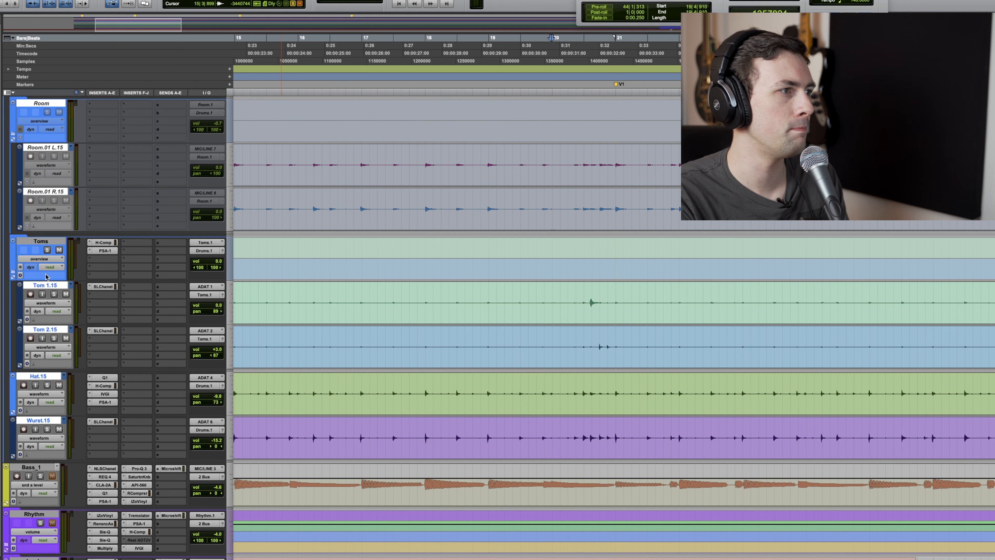
left_click(47, 385)
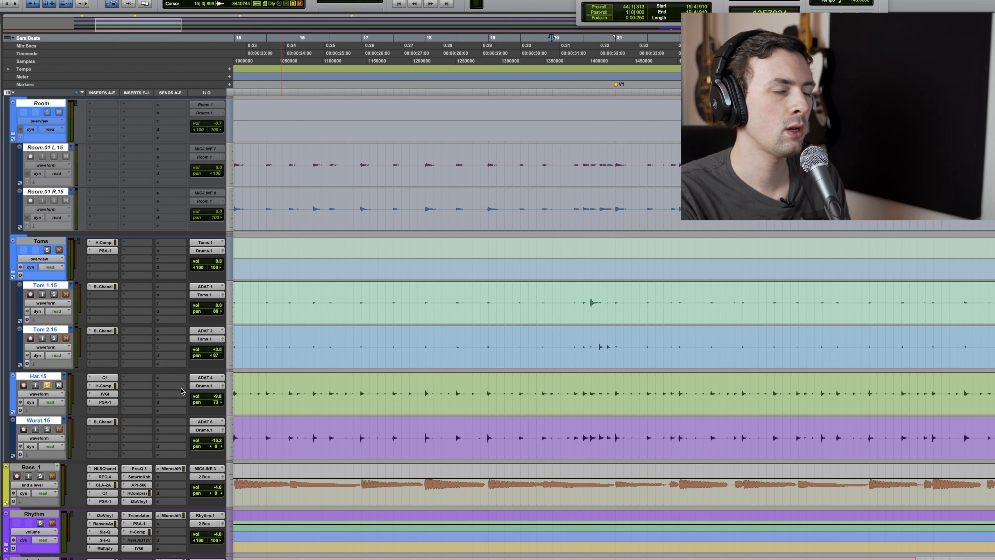
left_click_drag(111, 403, 110, 377)
- Play the soloed, unprocessed hat track twice from just before bar 20
key("space")
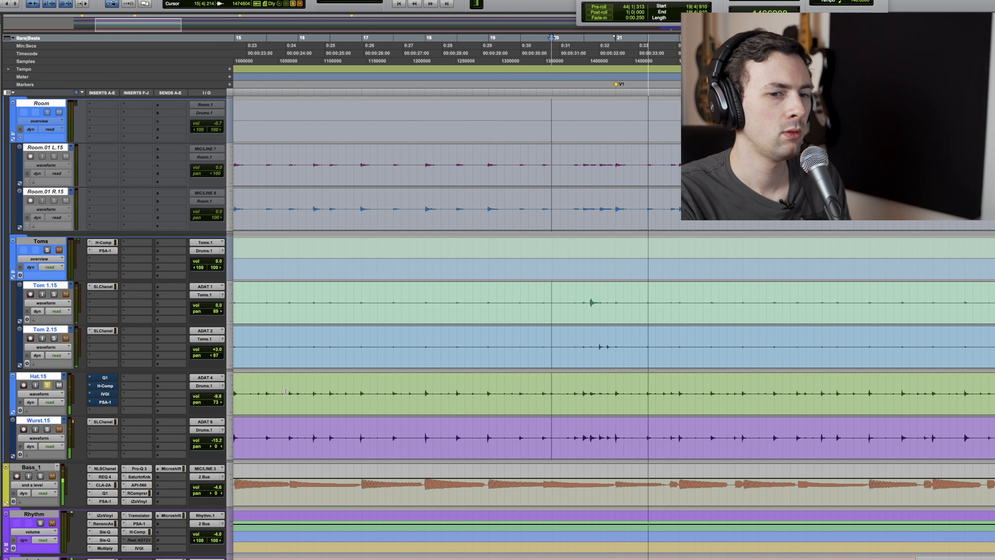
key("space")
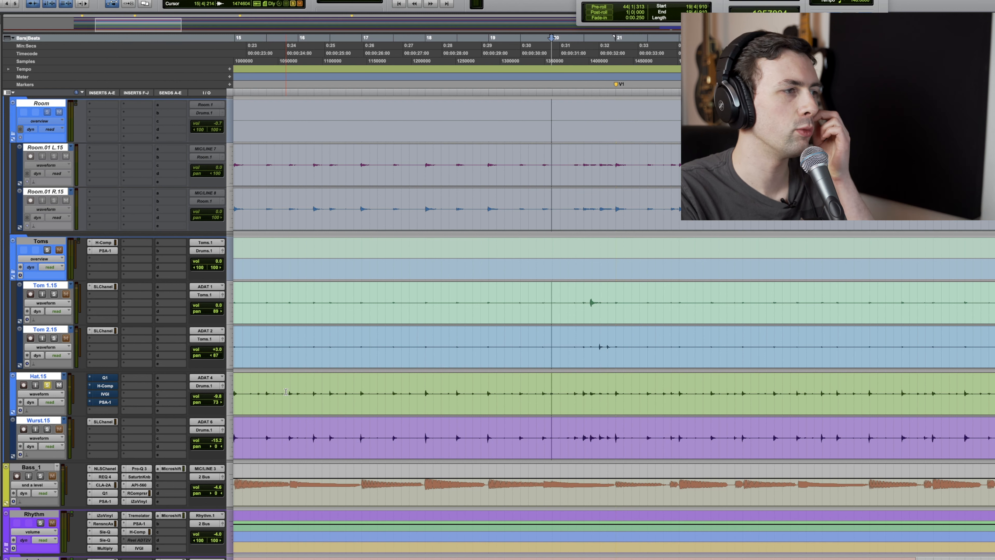
key("space")
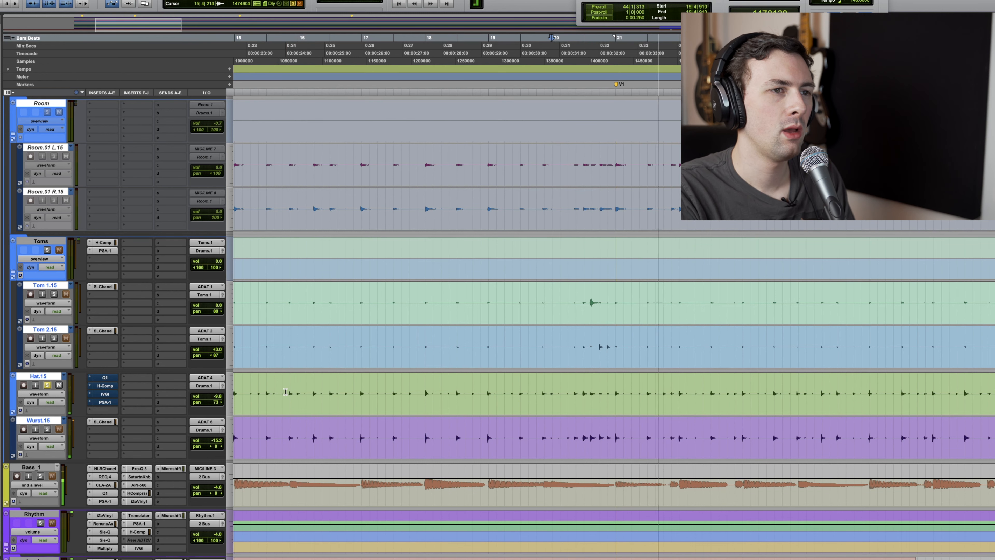
key("space")
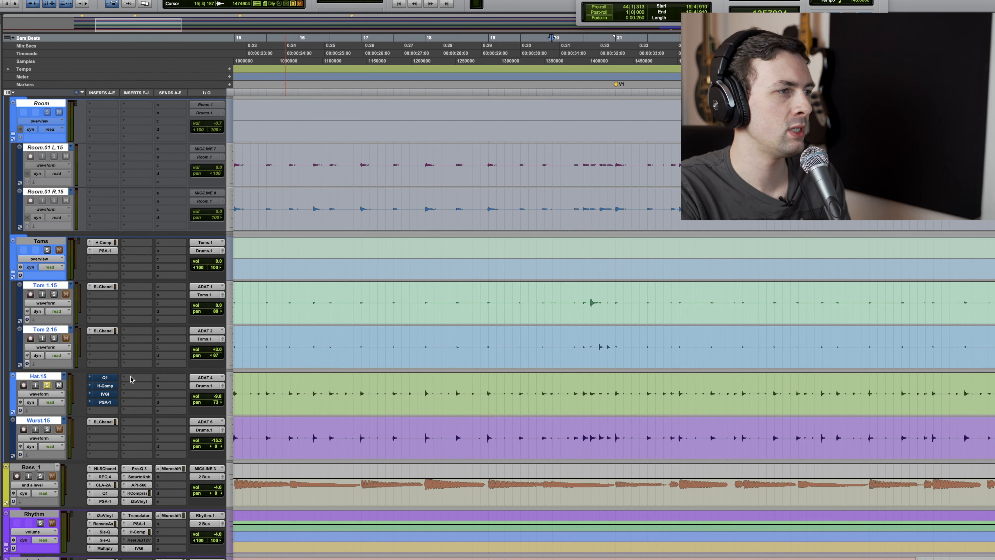
- Open Q1 on Hat.15 and take it out of bypass while the soloed hat plays
left_click(104, 377)
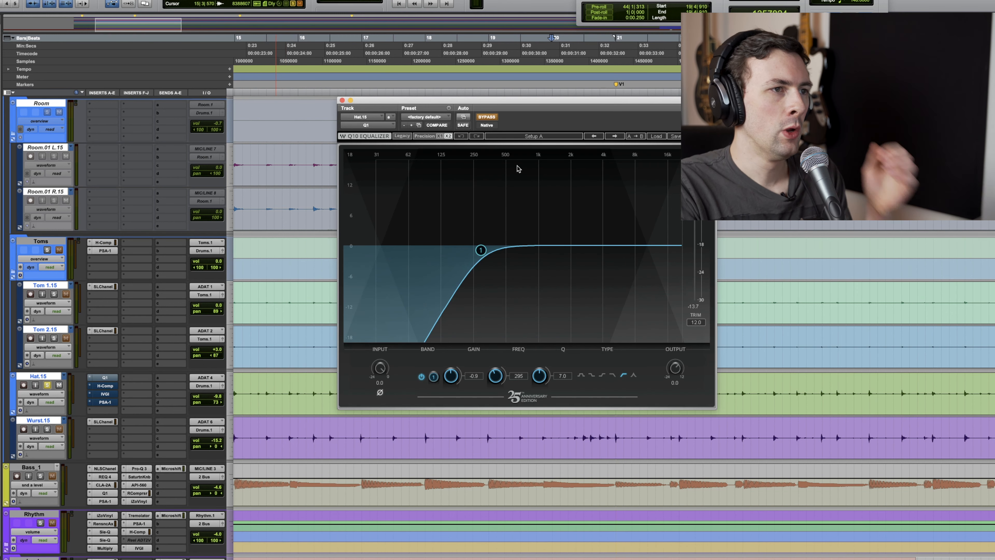
left_click(492, 119)
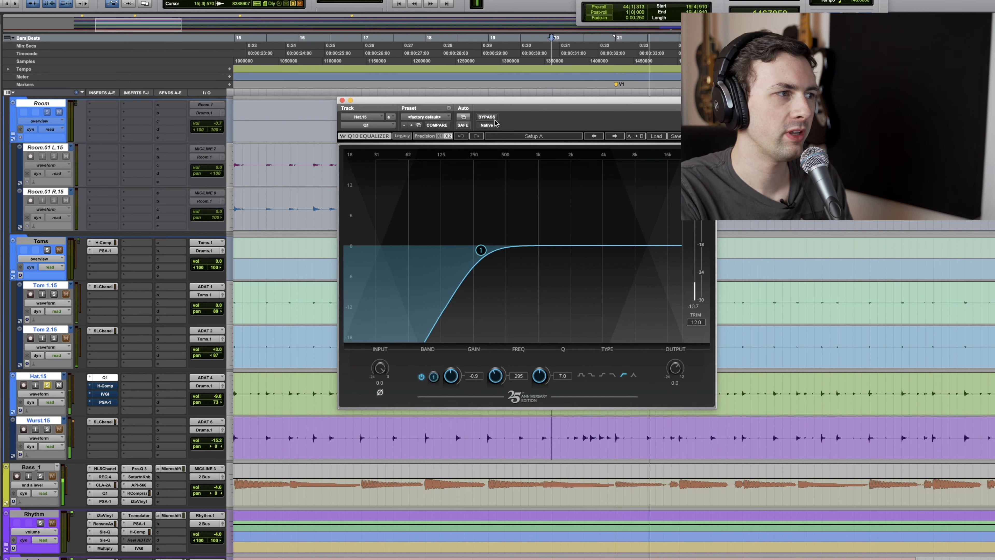
- Open H-Comp on Hat.15, compare it bypassed and active during playback, and leave it active
left_click(105, 385)
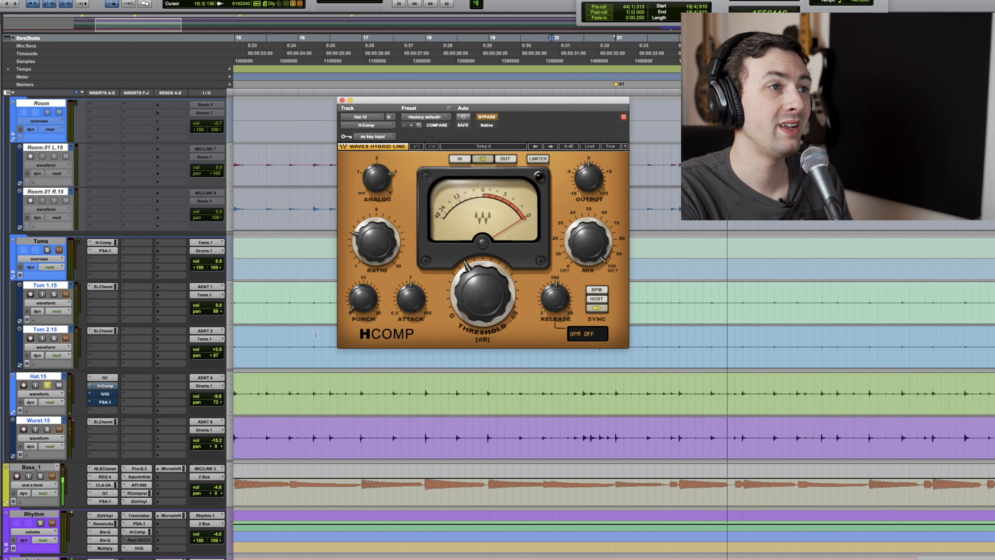
left_click(486, 117)
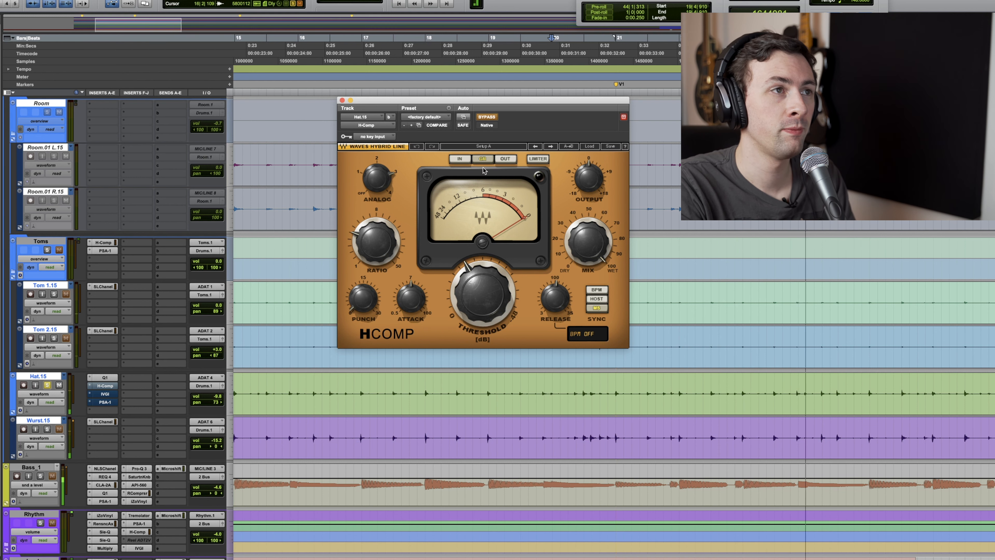
left_click(486, 117)
key("space")
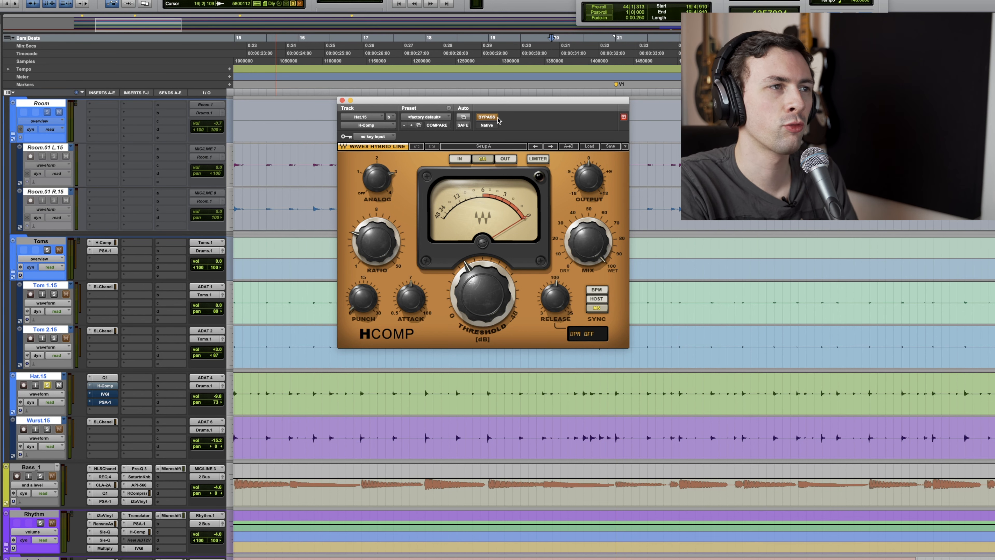
key("space")
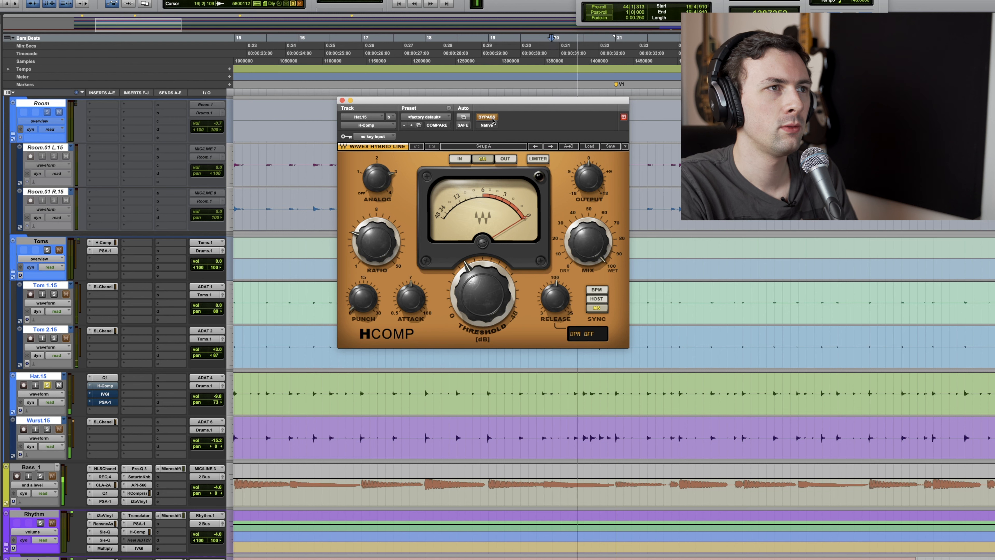
left_click(492, 119)
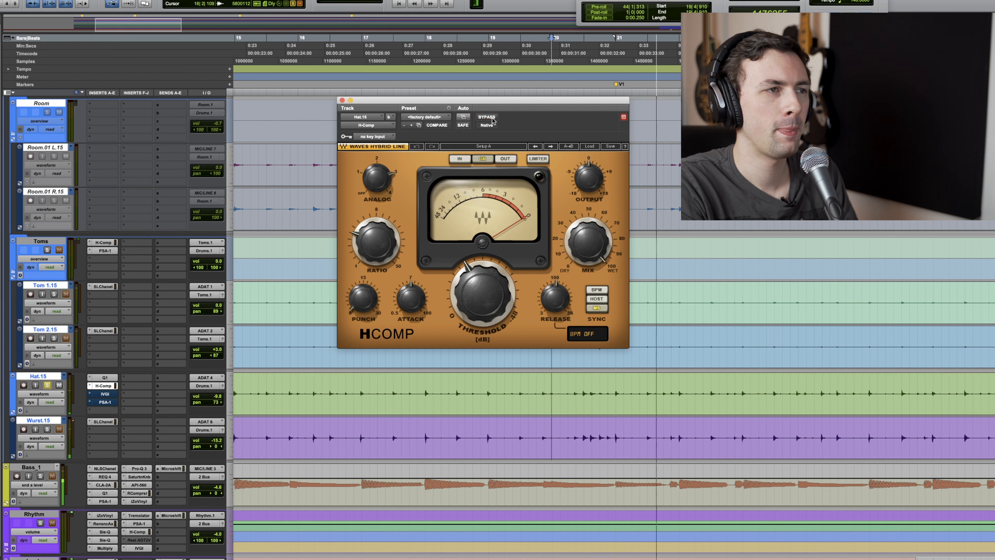
left_click(493, 119)
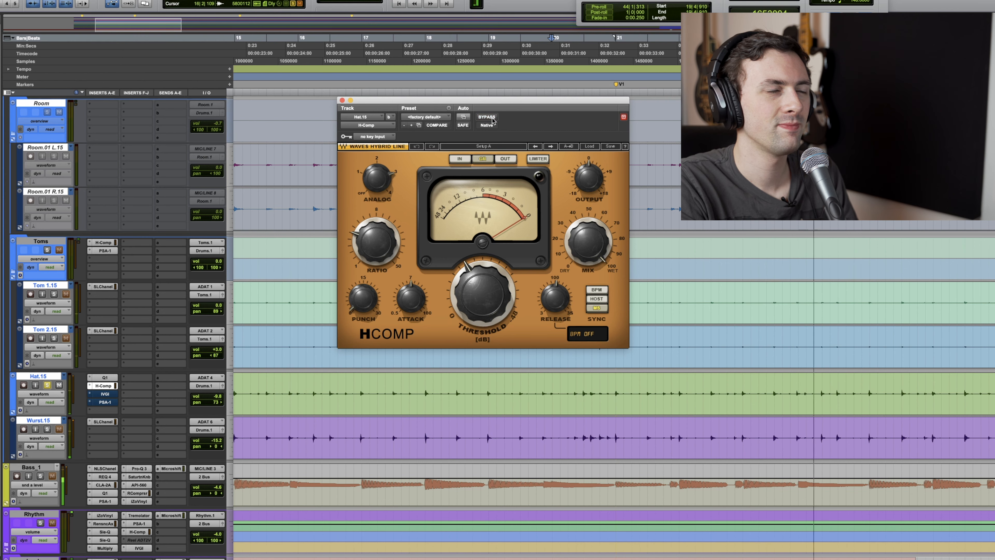
left_click(493, 120)
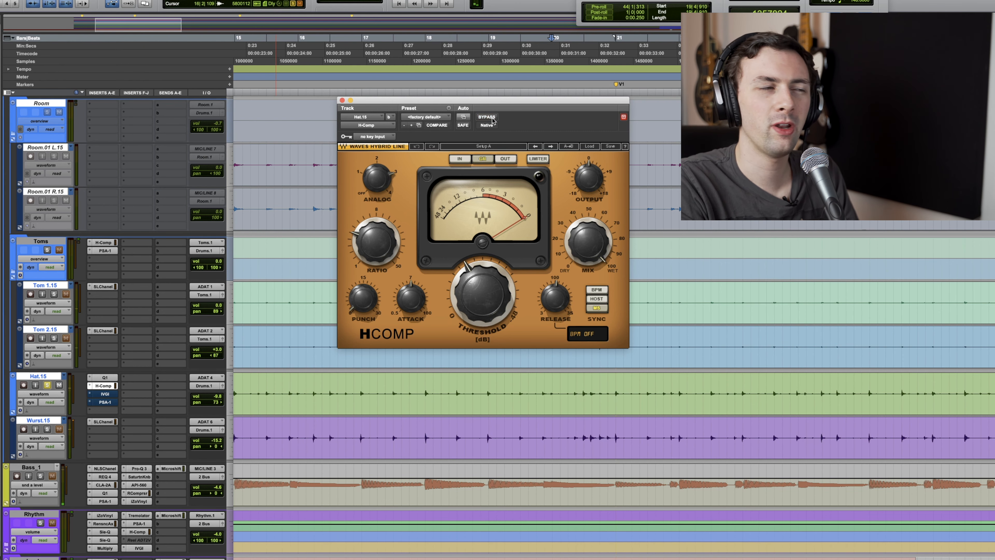
- Open IVGI on Hat.15, move its window aside, and take it out of bypass while the hat plays
left_click(105, 394)
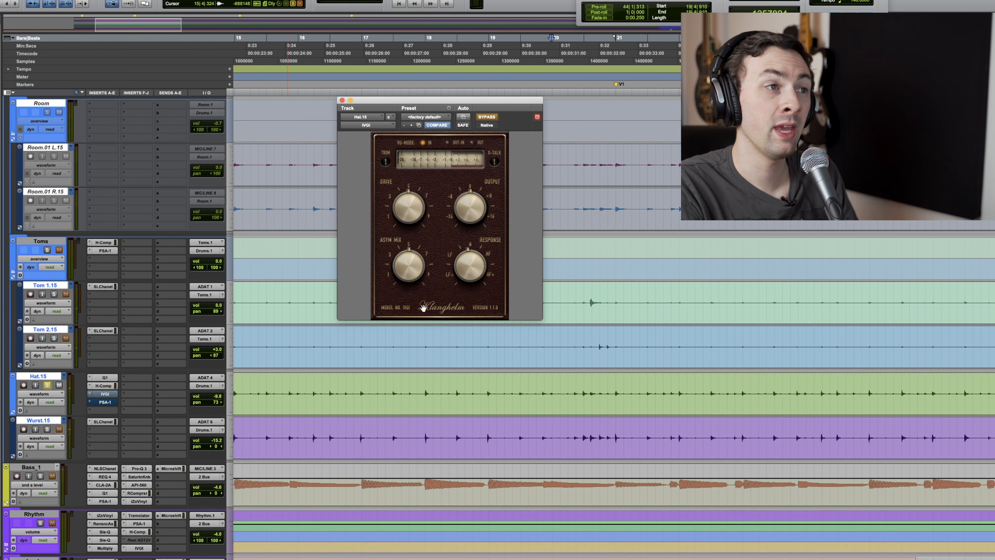
left_click_drag(476, 108, 569, 105)
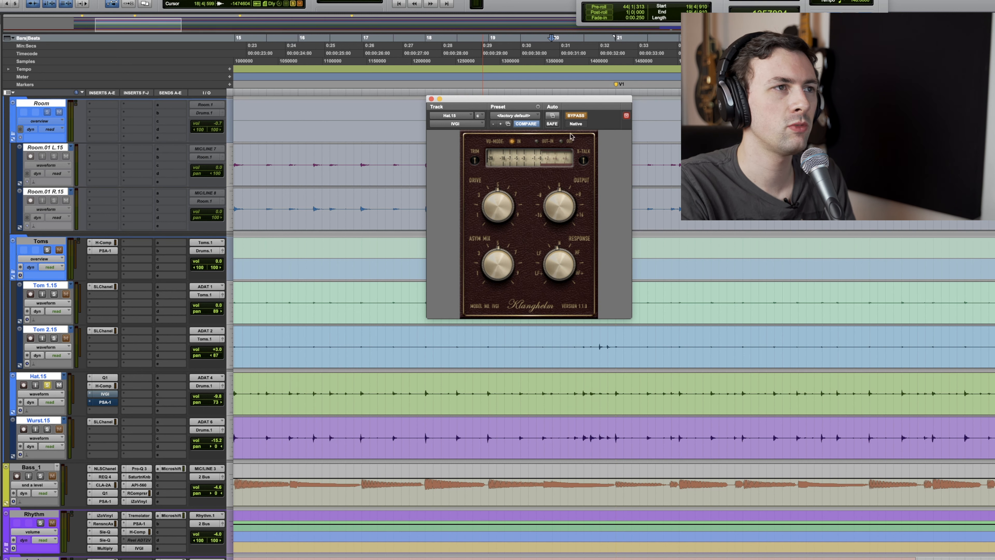
key("space")
left_click(575, 115)
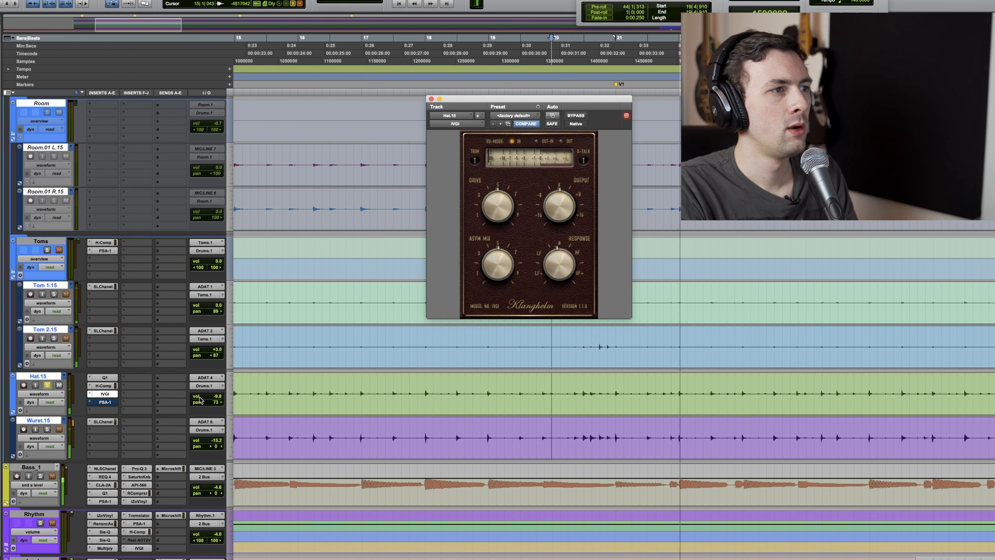
- Open PSA-1 on Hat.15, take it out of bypass during playback, stop, and close the plug-in
left_click(105, 402)
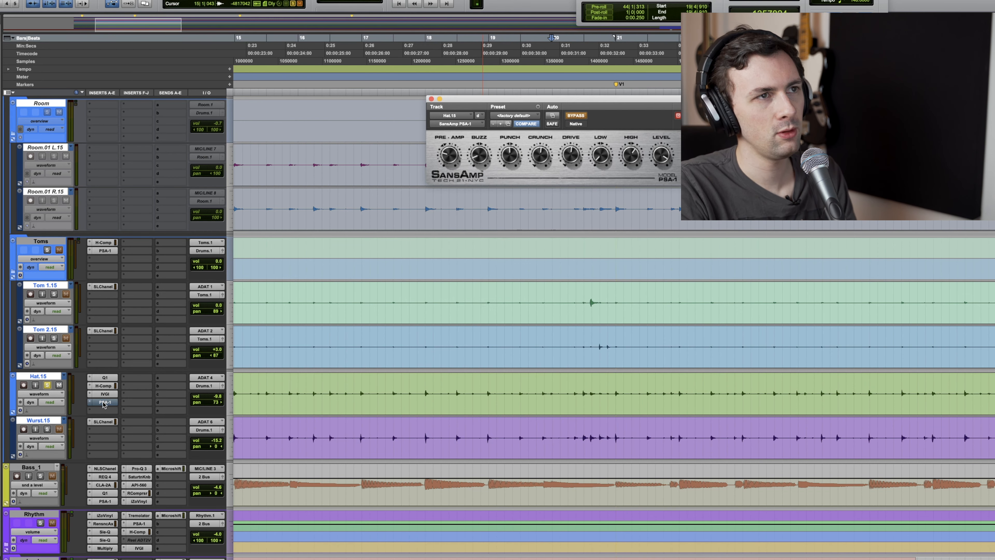
key("space")
left_click(576, 115)
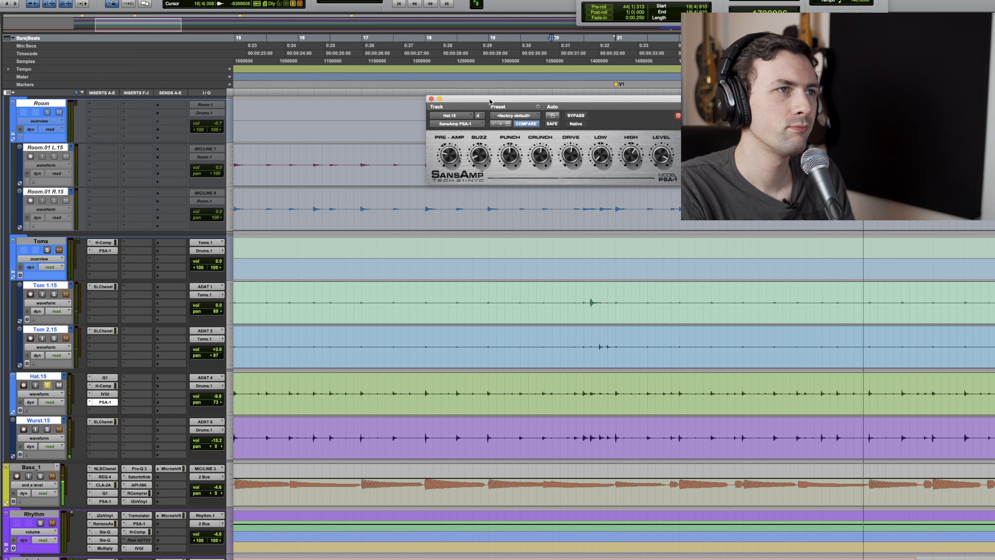
key("space")
left_click(431, 99)
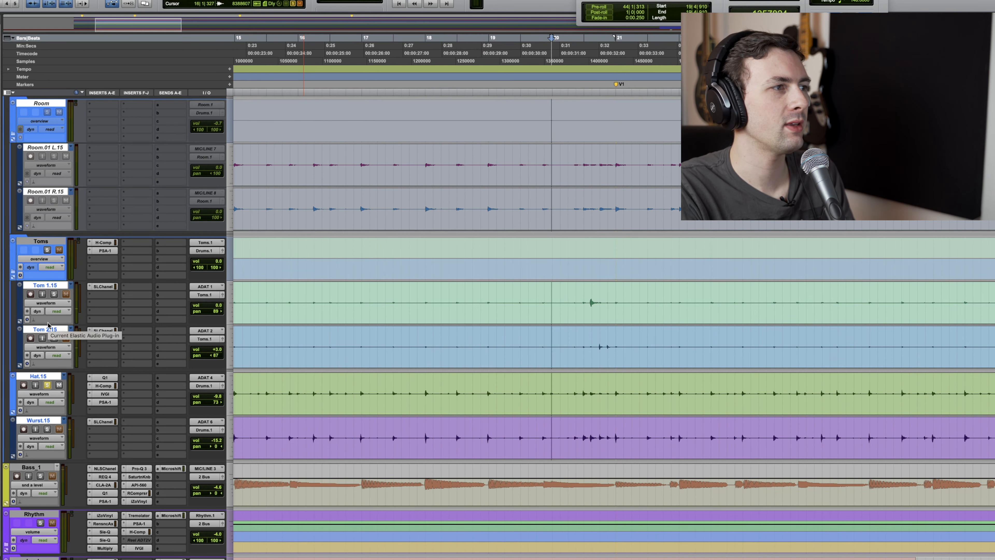
- Solo Wurst.15 with its SSLChannel insert bypassed and play the unprocessed track from just before bar 20
scroll(50, 333, "down", 2)
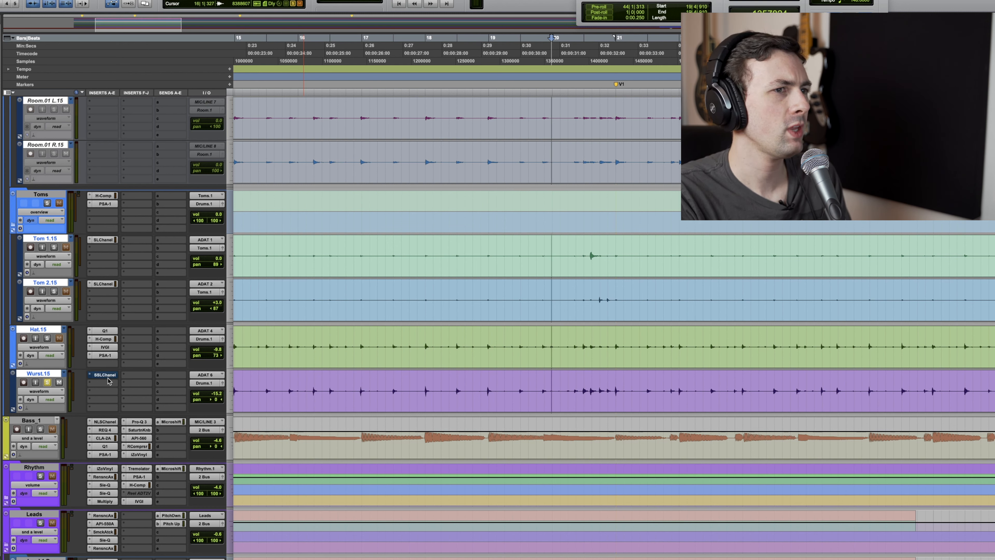
key("space")
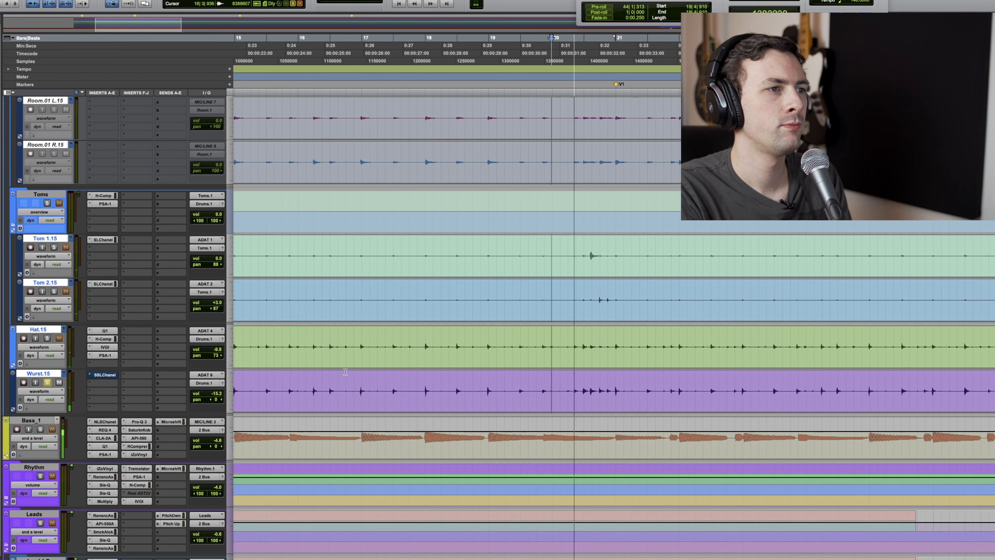
key("r")
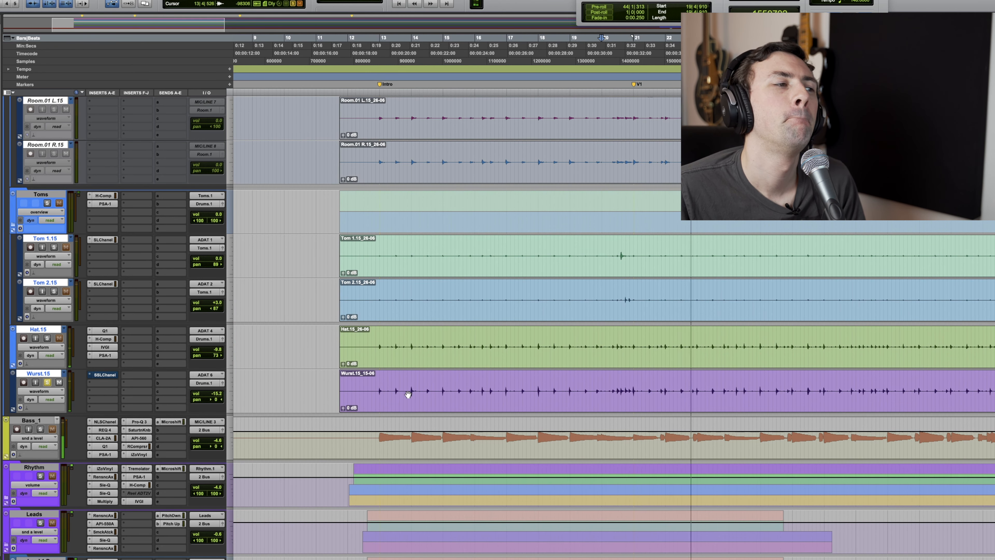
- Open SSLChannel on Wurst.15, take it out of bypass, play the processed track, and close the plug-in
left_click(105, 375)
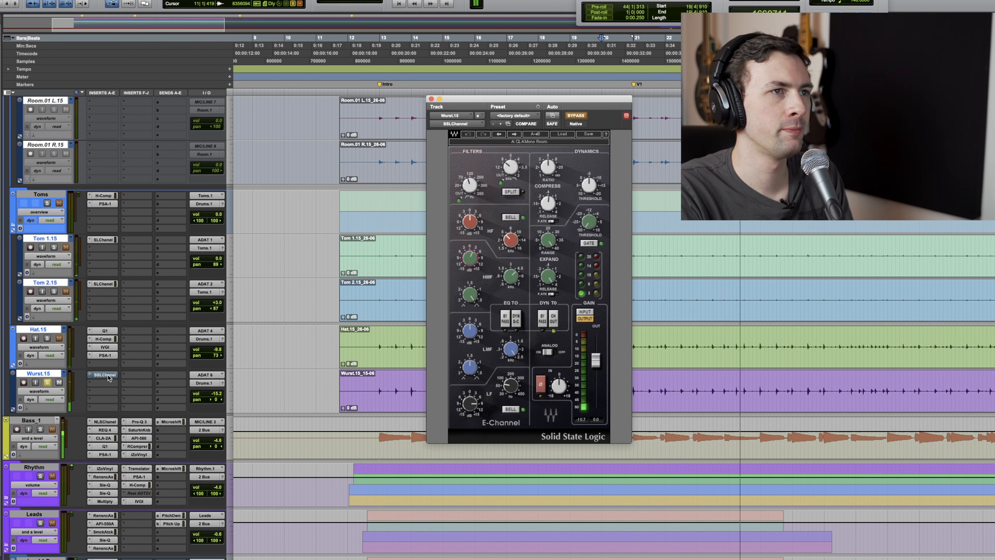
left_click(576, 115)
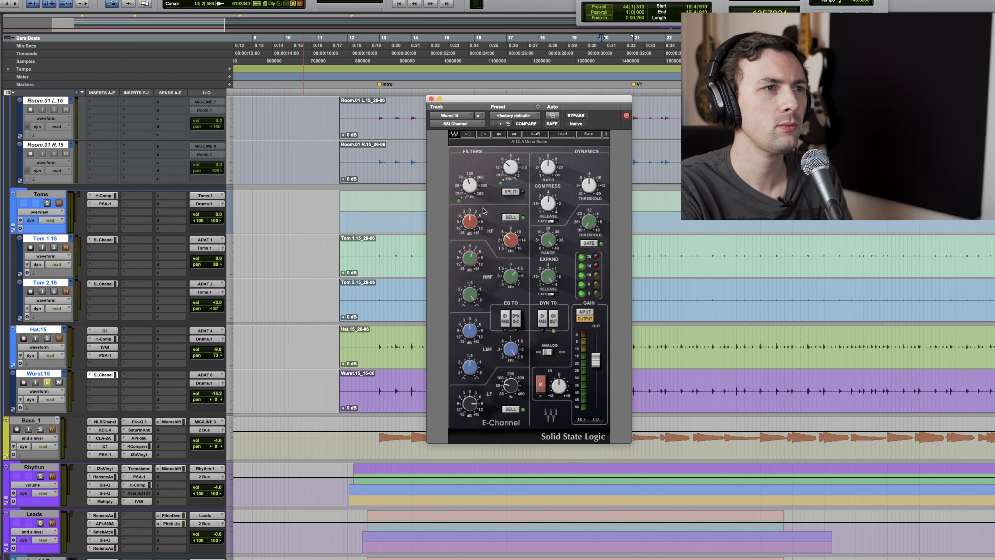
key("space")
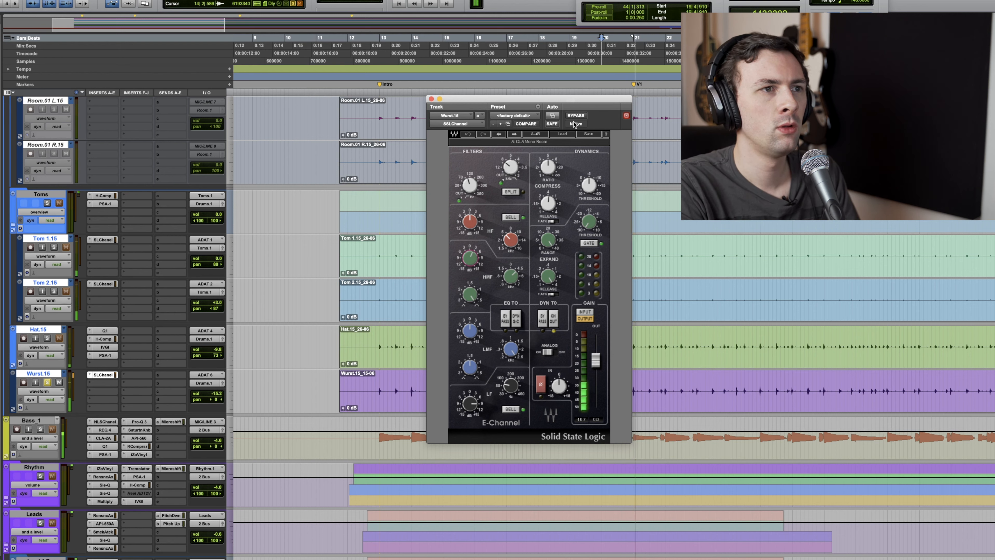
key("space")
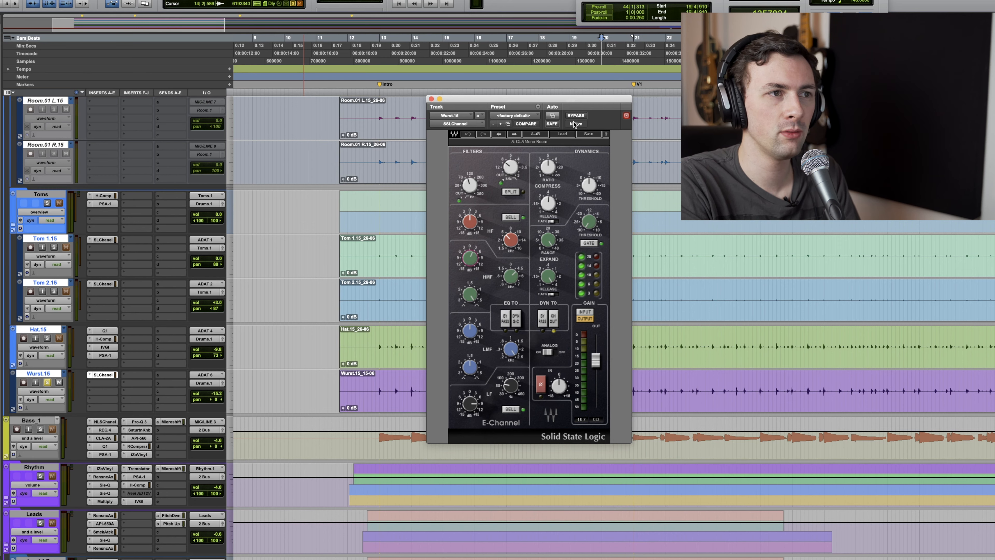
key("space")
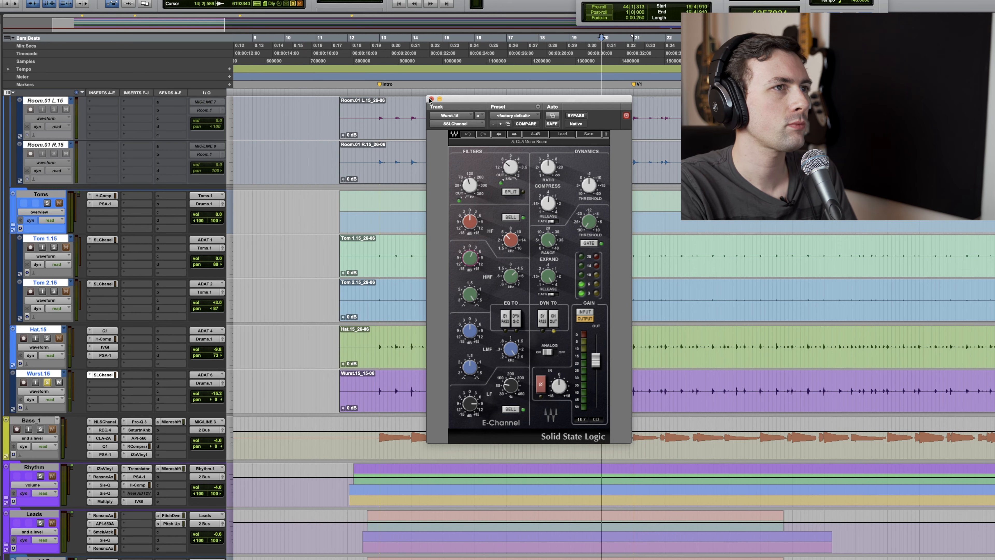
left_click(432, 99)
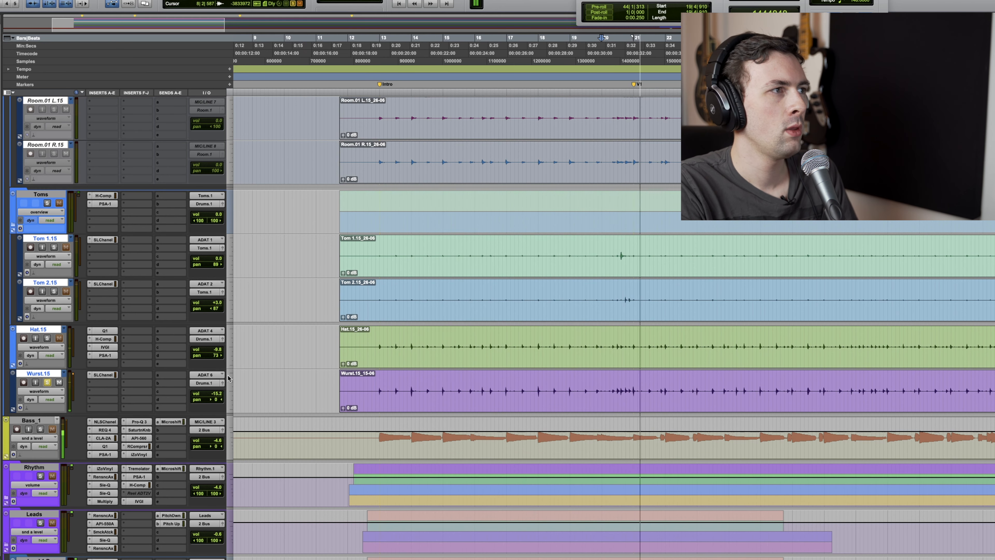
- Add OH, Toms, Hat.15, Snare and Kick to the solo so the full drum kit plays together
scroll(148, 351, "up", 5)
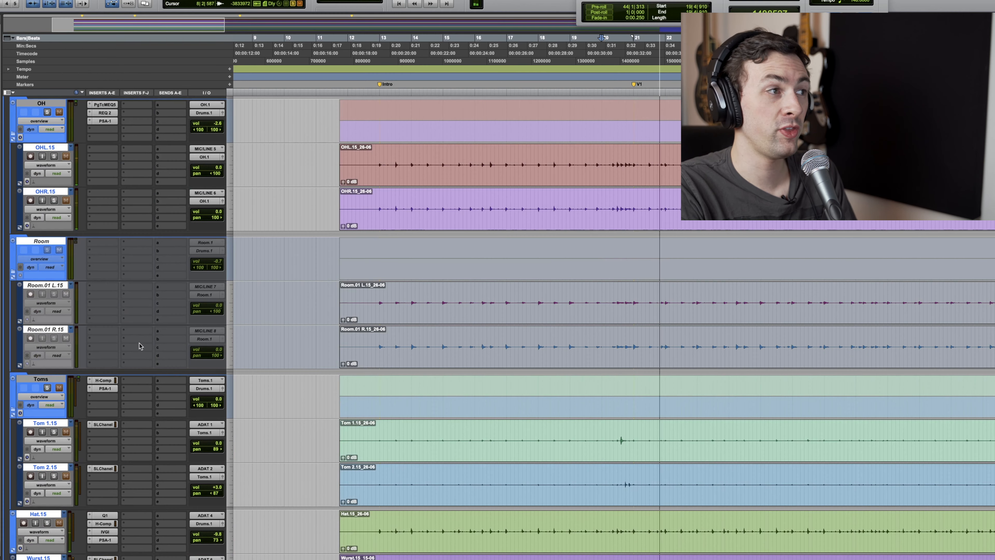
left_click(48, 113)
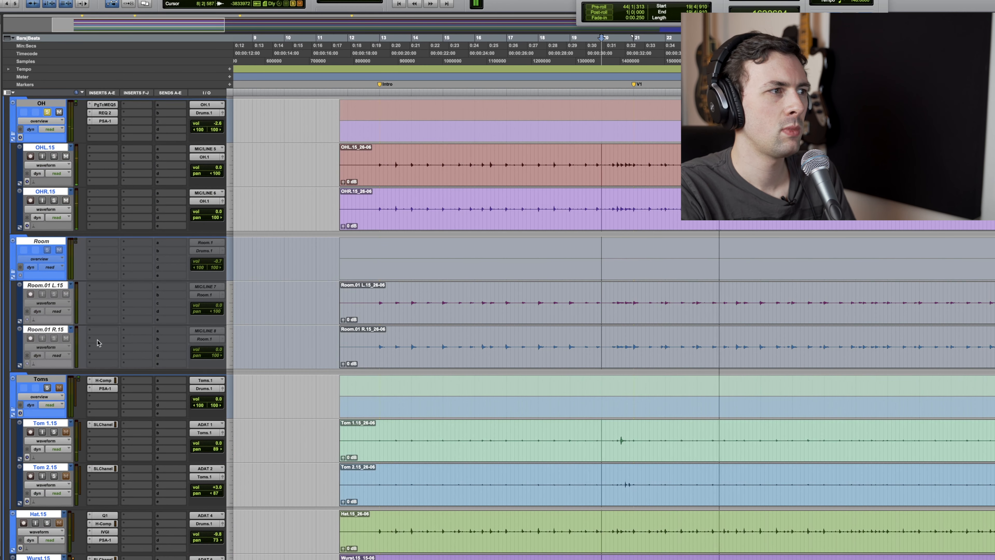
scroll(96, 345, "down", 2)
left_click(48, 340)
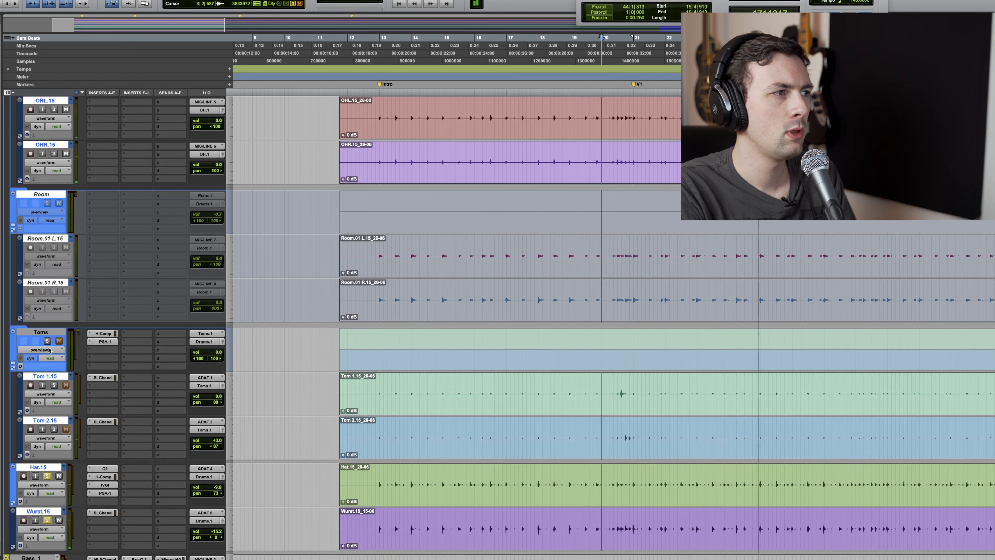
scroll(49, 340, "up", 8)
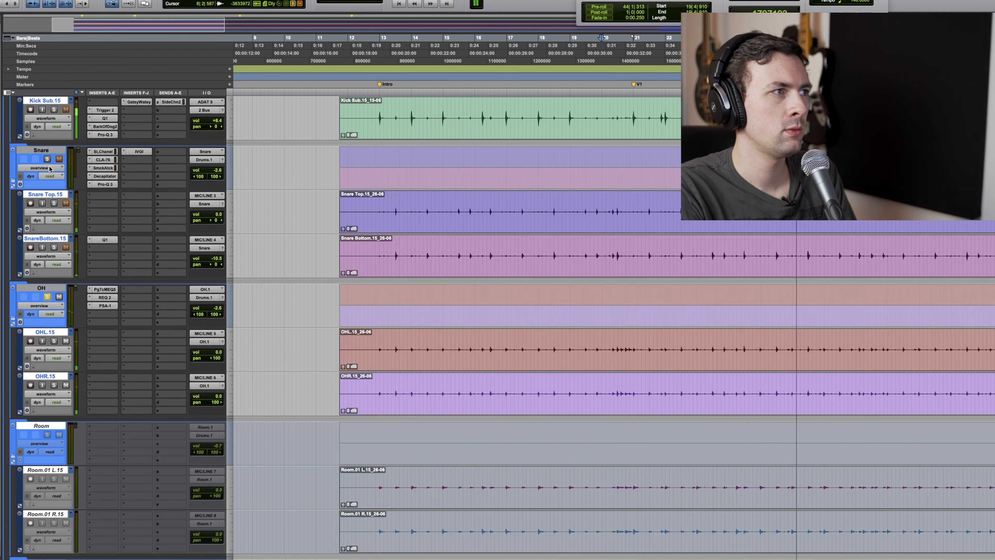
- Bypass all inserts on the Drums bus and play the full kit without bus processing
scroll(49, 166, "up", 6)
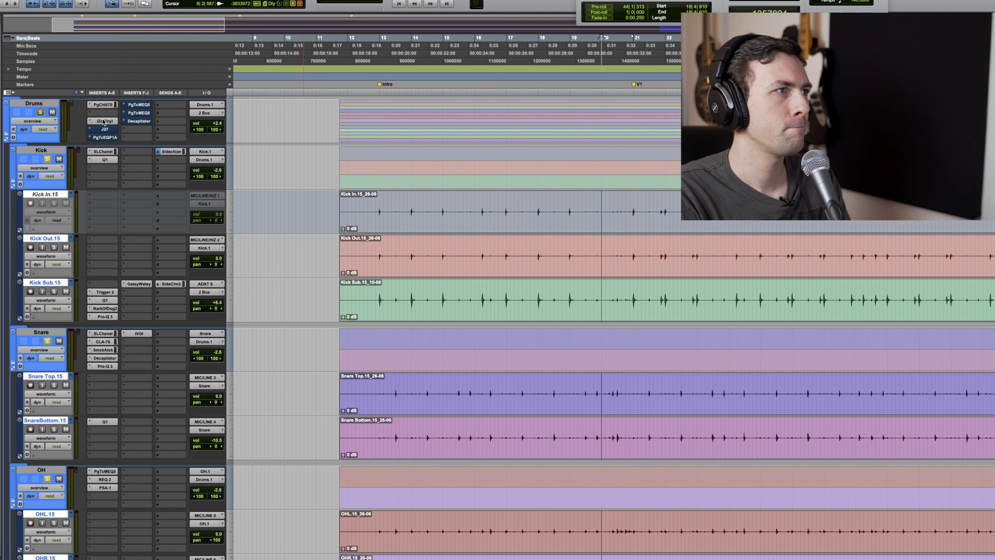
key("space")
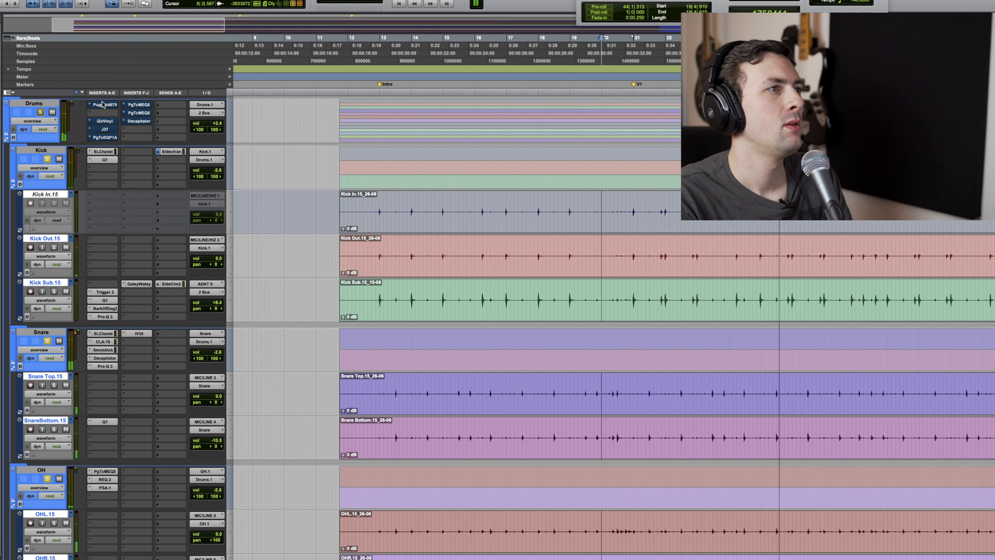
- Open PuigChild 670 on the Drums bus, take it out of bypass, and replay the kit through it
left_click(103, 105)
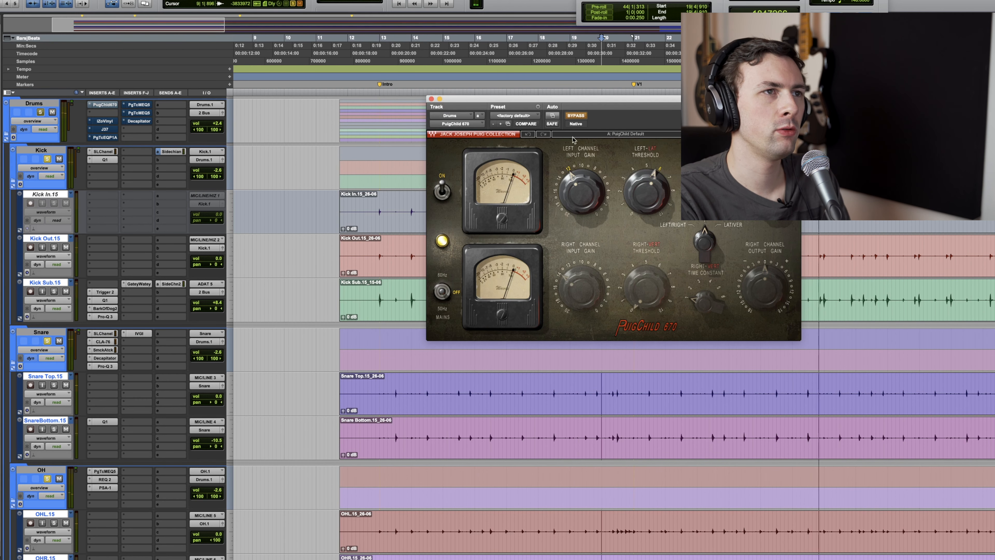
left_click(567, 117)
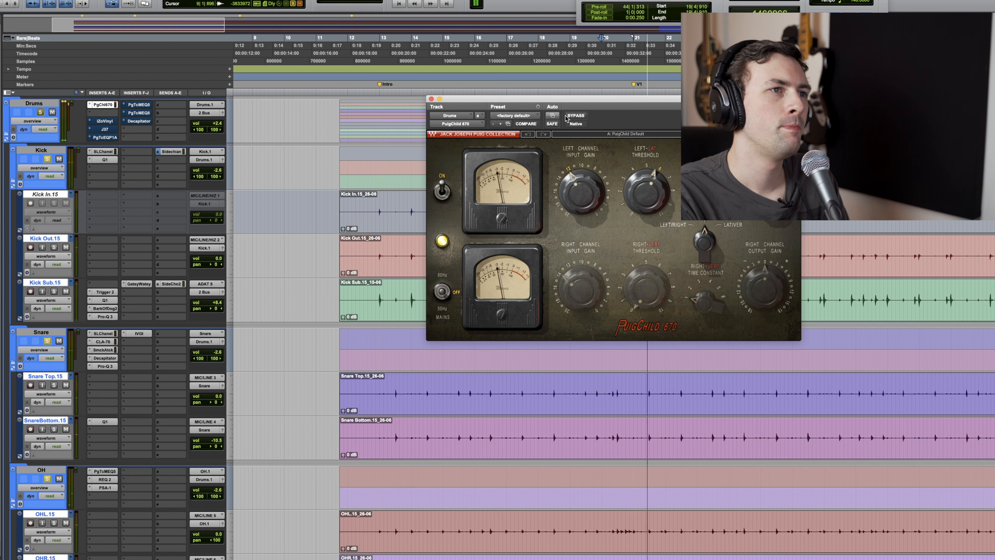
key("space")
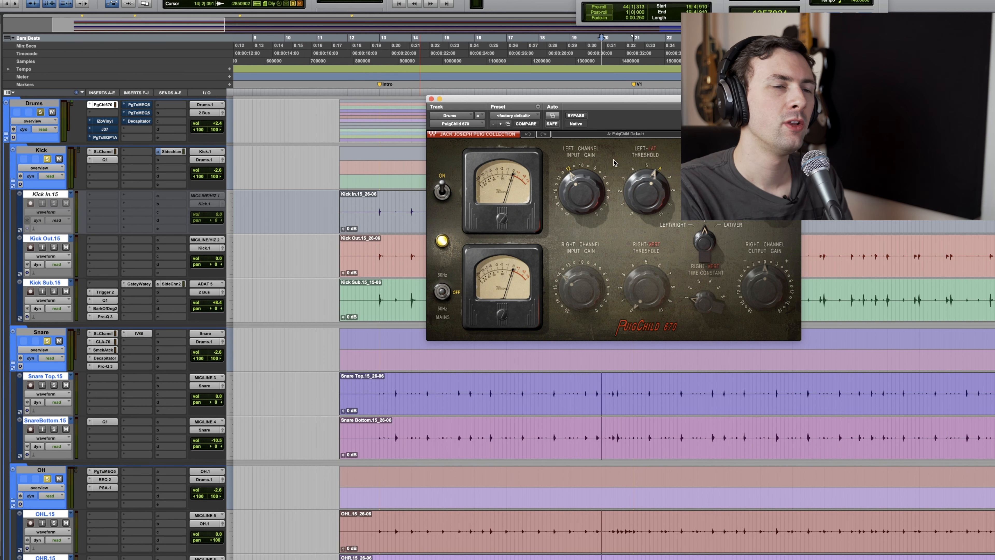
key("space")
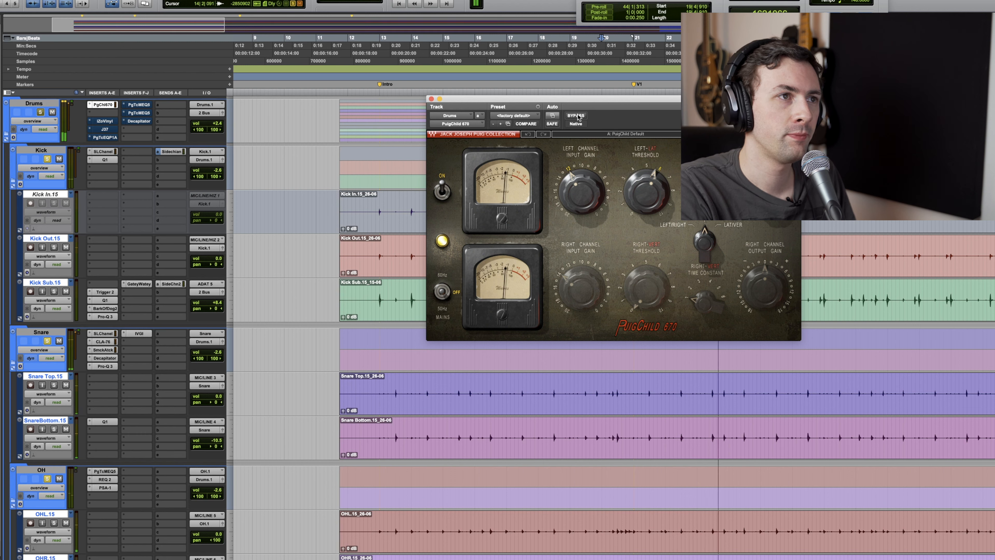
key("space")
key("space")
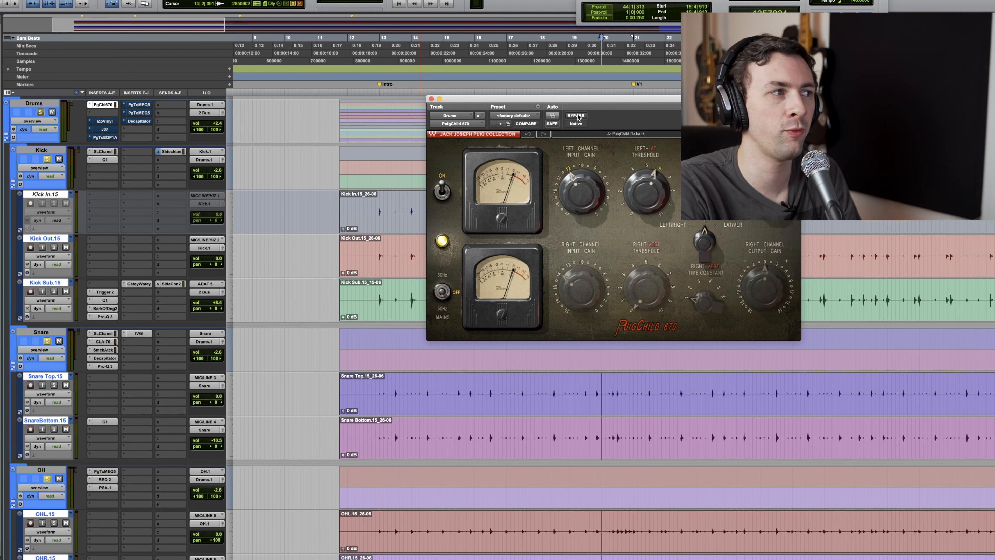
- Open iZotope Vinyl on the Drums bus and compare the playing kit with it bypassed and active, leaving it active
key("space")
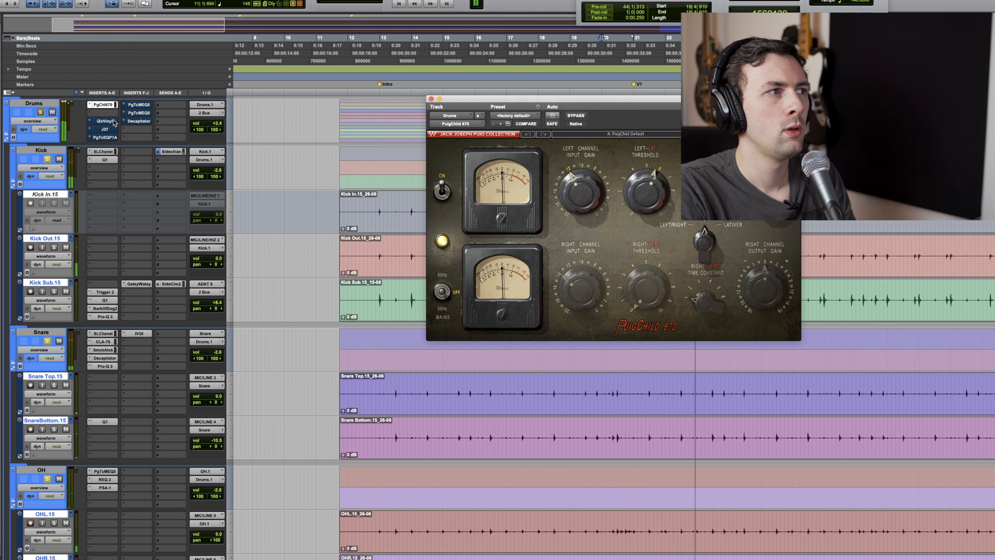
left_click(104, 120)
key("space")
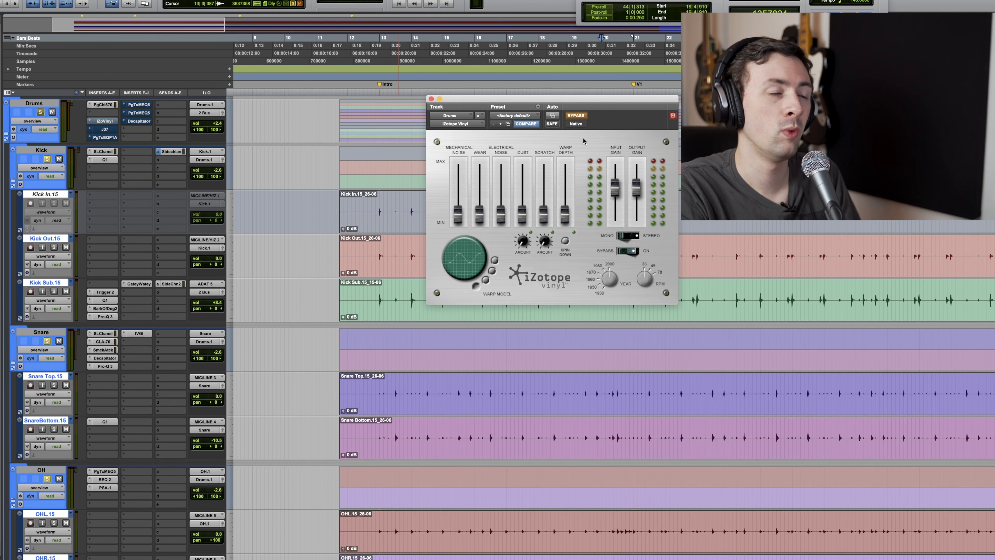
key("space")
left_click(576, 115)
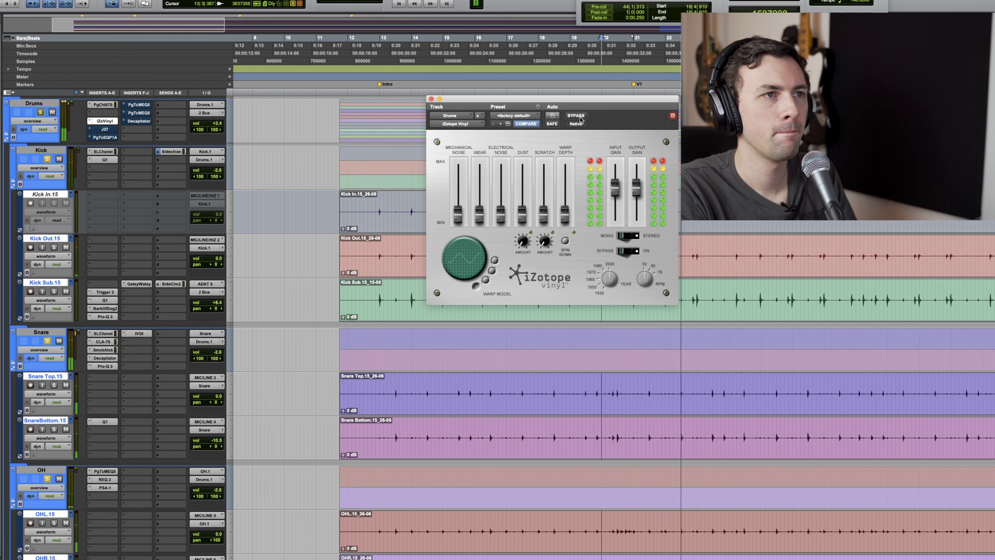
left_click(576, 115)
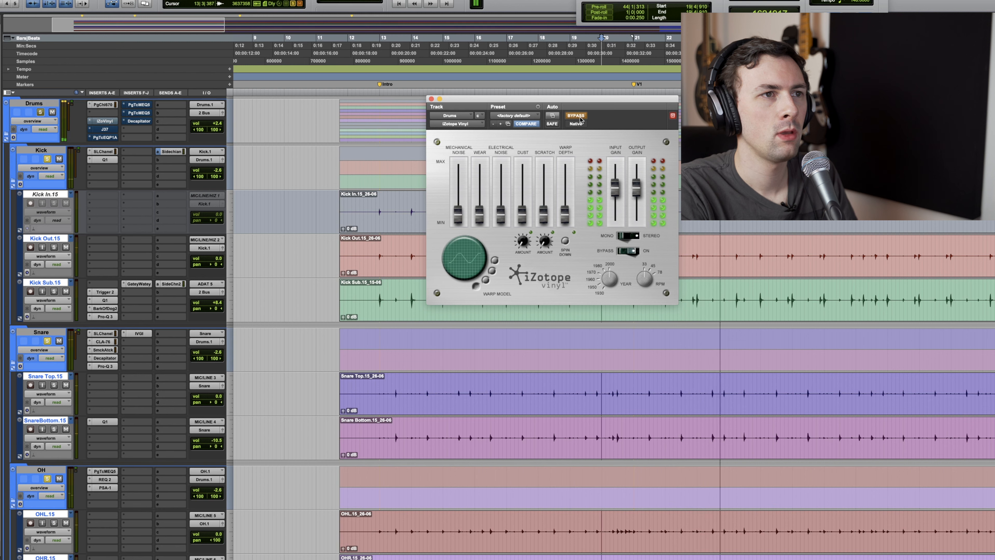
left_click(580, 117)
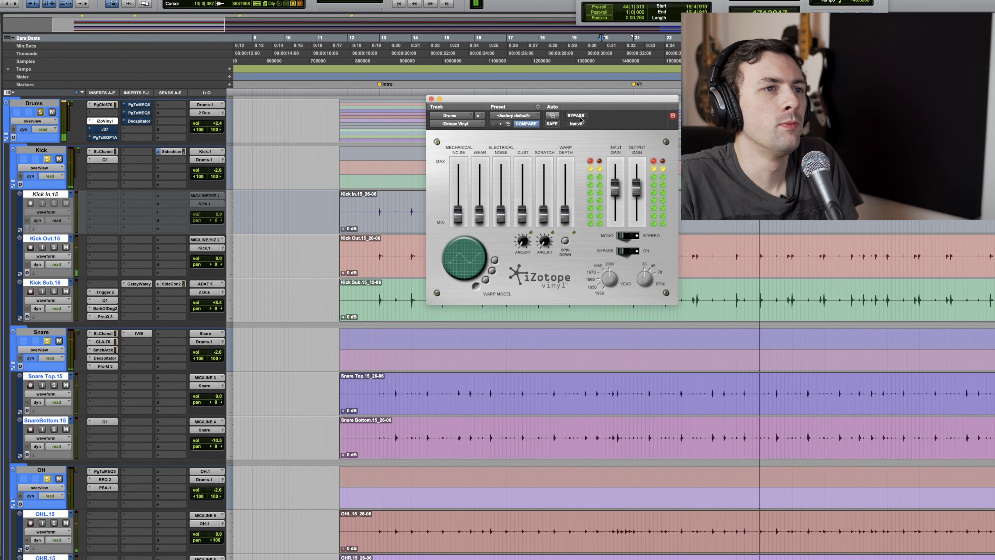
key("space")
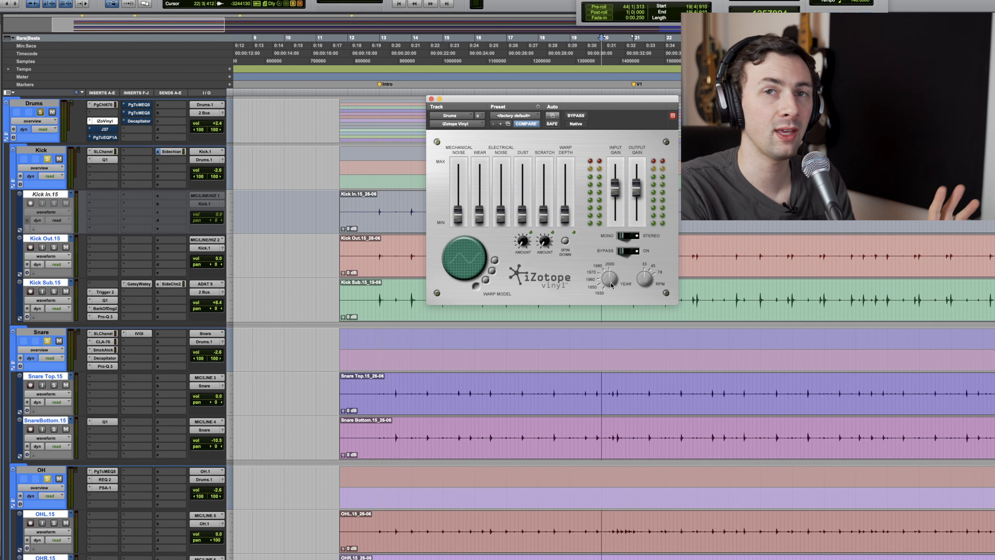
- Replay the kit and bypass iZotope Vinyl briefly for a second comparison before re-enabling it
key("space")
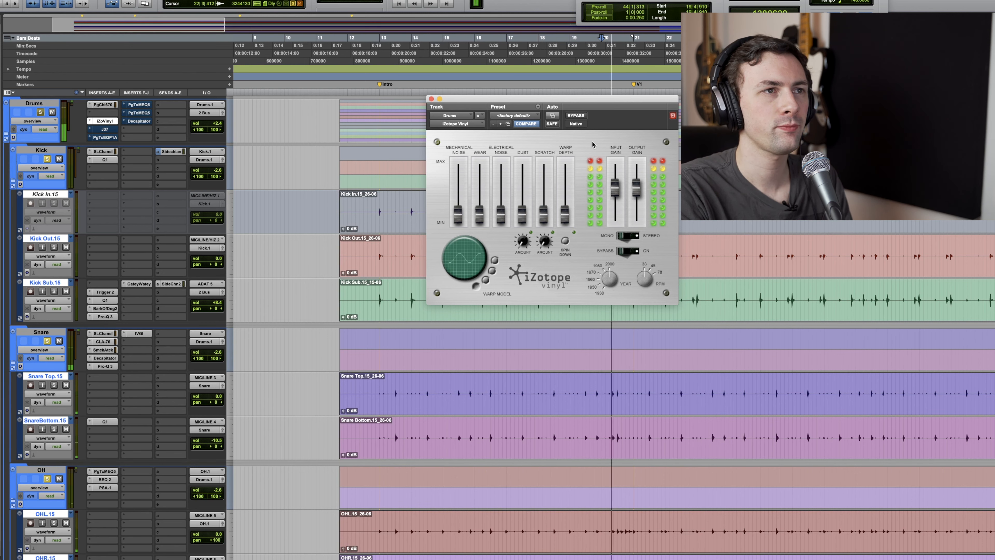
left_click(576, 115)
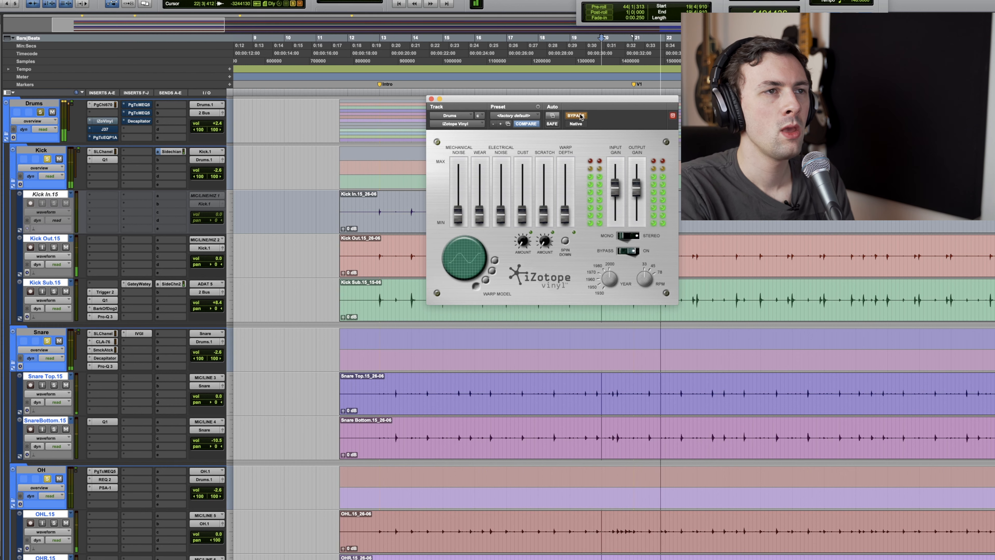
left_click(575, 115)
key("space")
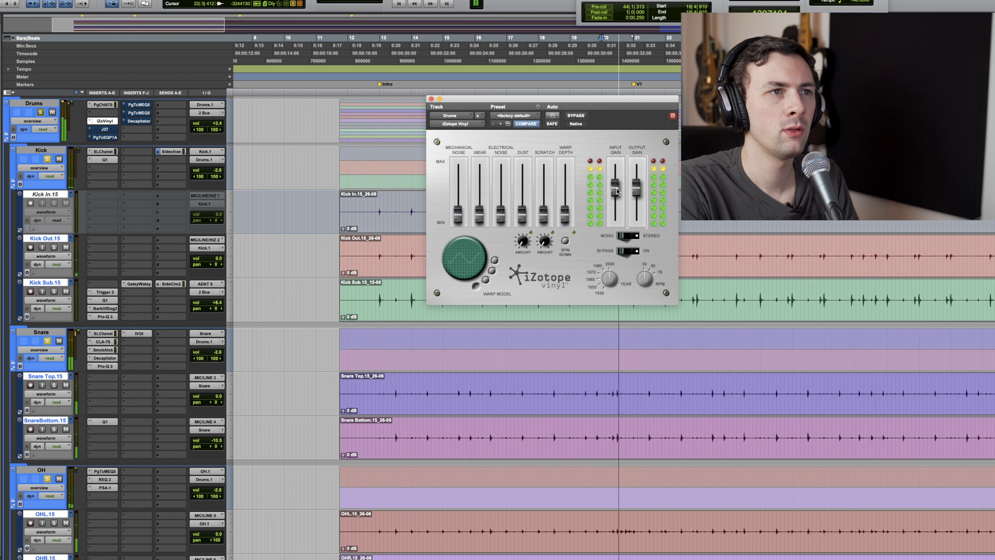
- Try a higher input gain in iZotope Vinyl, compare it with bypass, restore the gain, and close the plug-in
mouse_move(617, 191)
left_mouse_down()
mouse_move(616, 171)
mouse_move(637, 203)
mouse_move(614, 172)
left_mouse_up()
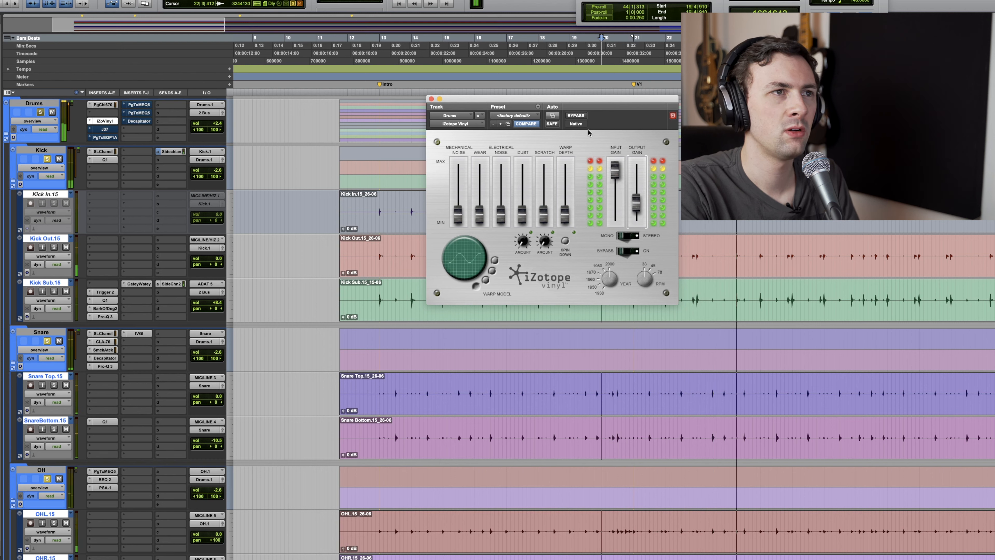
left_click(580, 117)
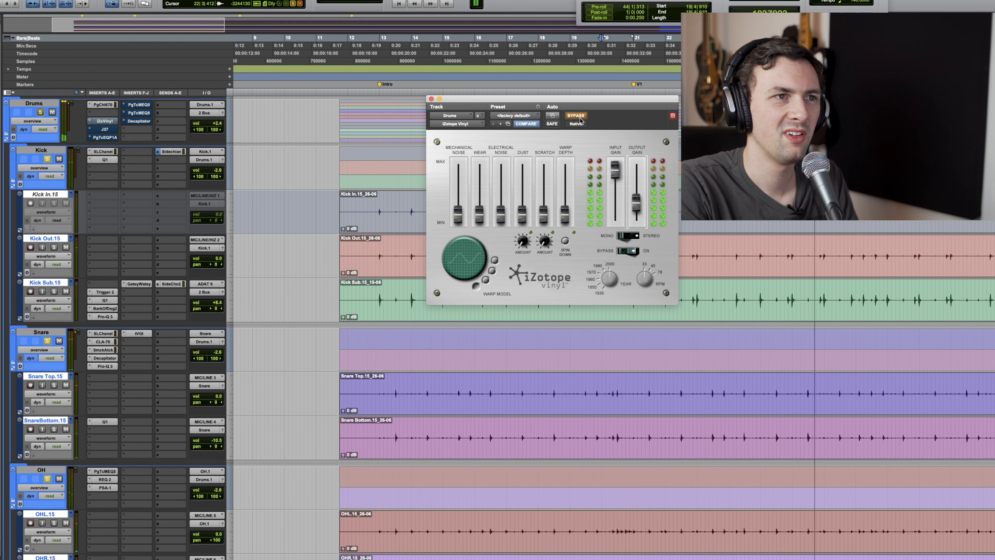
left_click(579, 116)
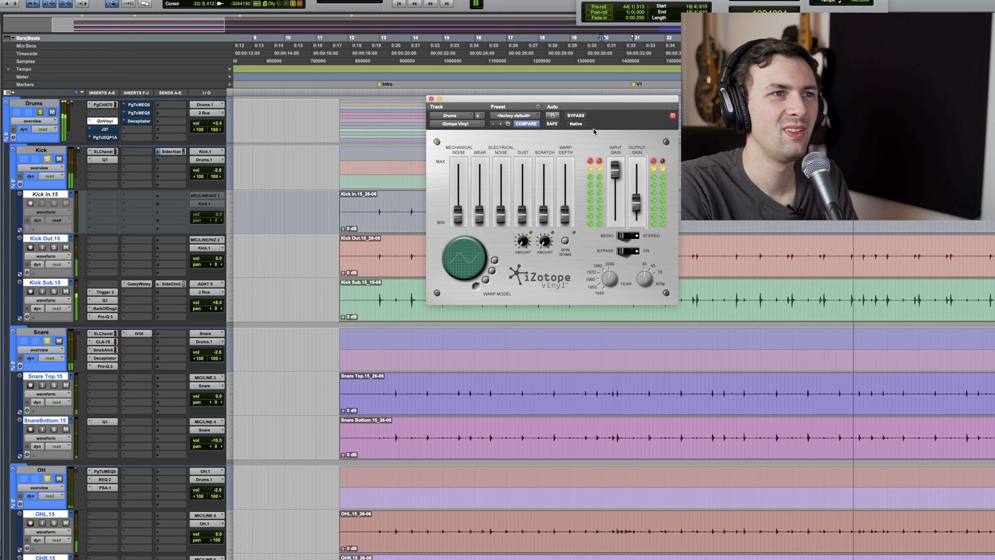
left_click_drag(614, 174, 627, 200)
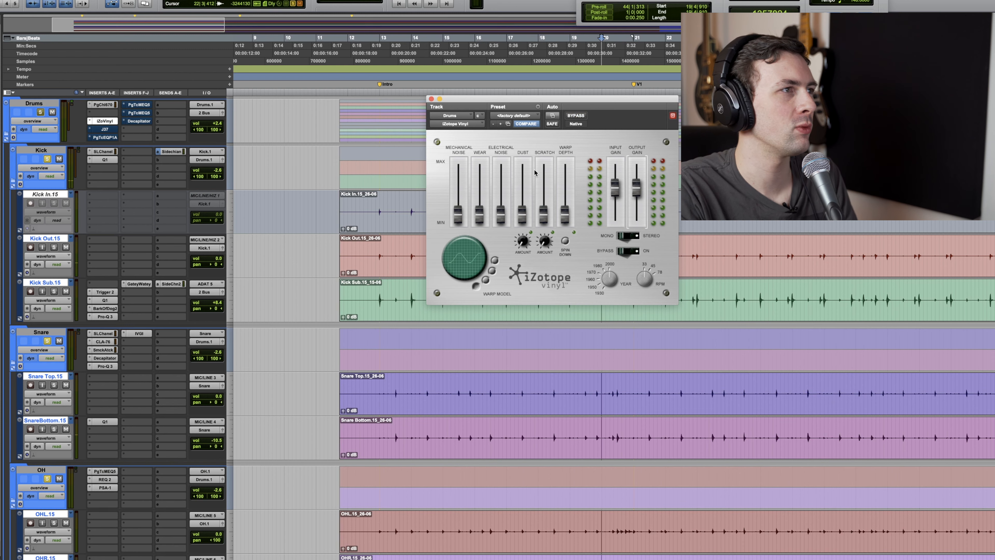
left_click(432, 99)
- Open J37 on the Drums bus and look through its preset list without choosing another preset
left_click(105, 130)
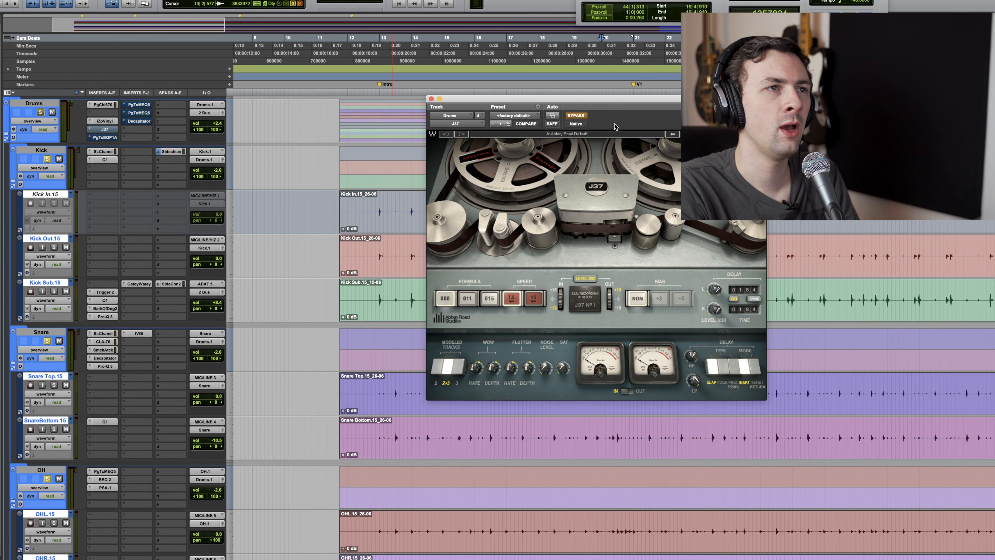
left_click(727, 134)
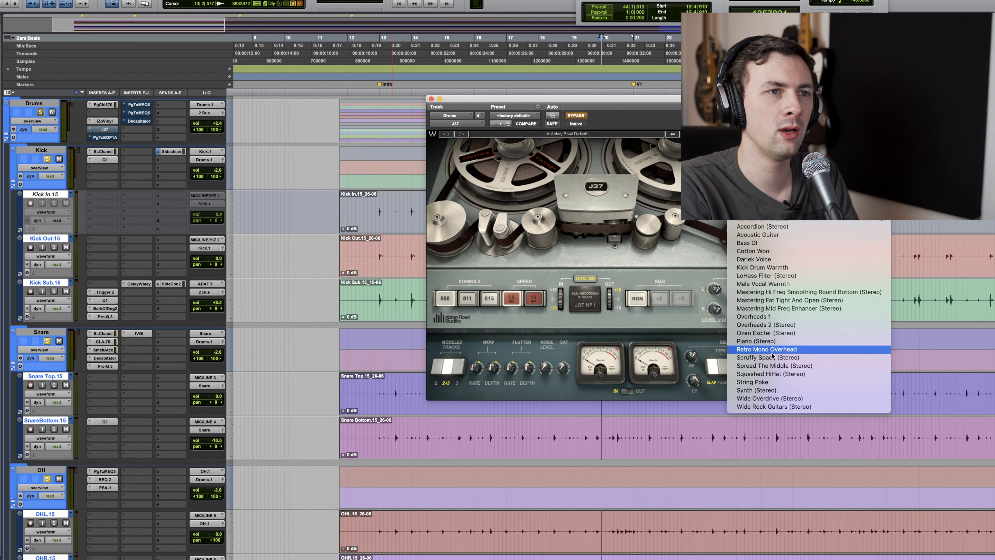
left_click(633, 263)
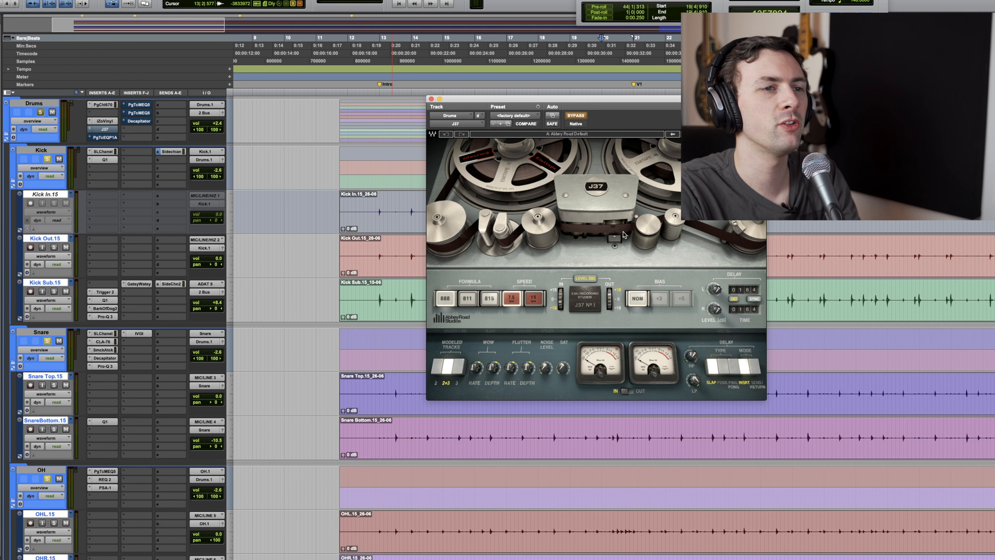
- Take J37 out of bypass, compare the playing kit with and without it, leave it active, and close it
left_click(576, 115)
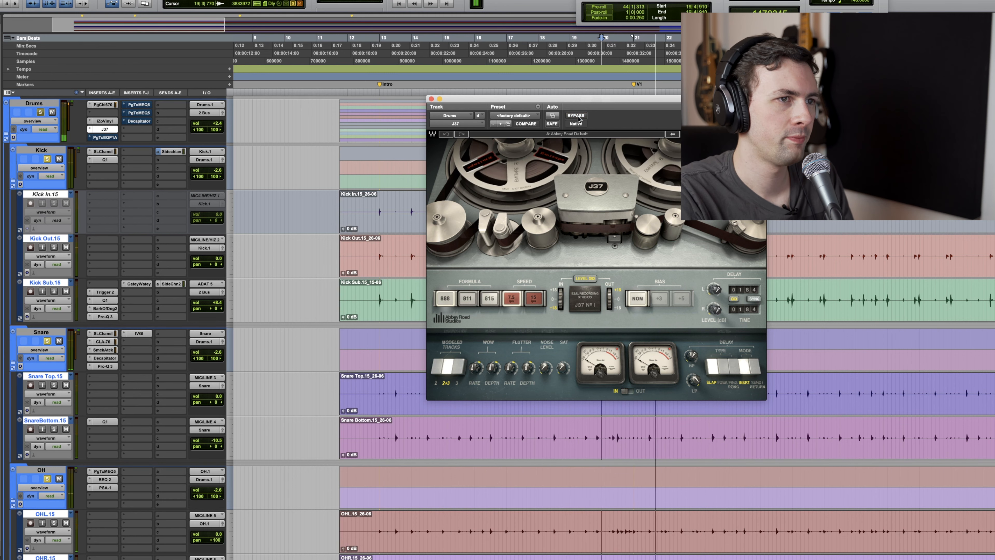
left_click(575, 116)
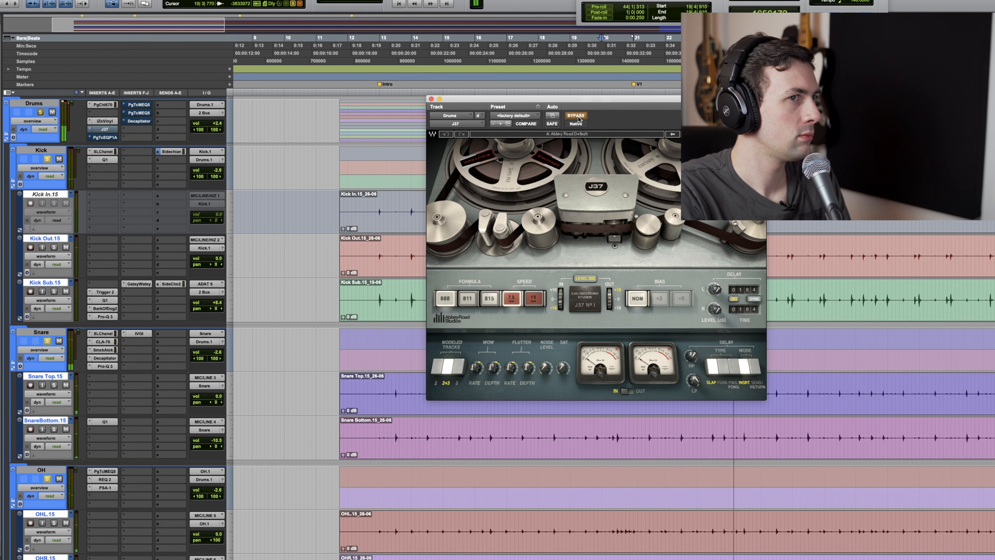
left_click(576, 116)
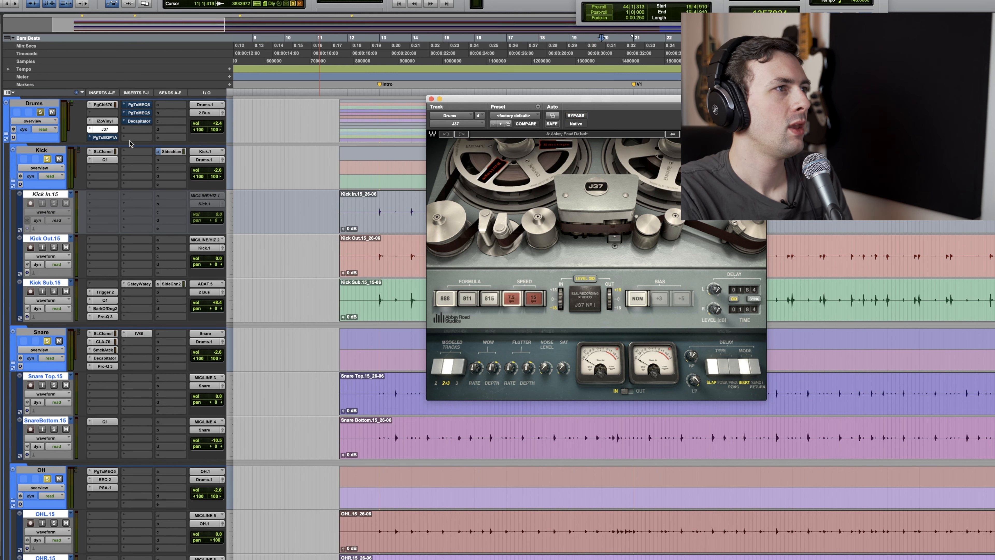
left_click(431, 100)
- Open PuigTec EQP1A on the Drums bus, compare the kit with it active and bypassed, leave it active, and close it
left_click(105, 138)
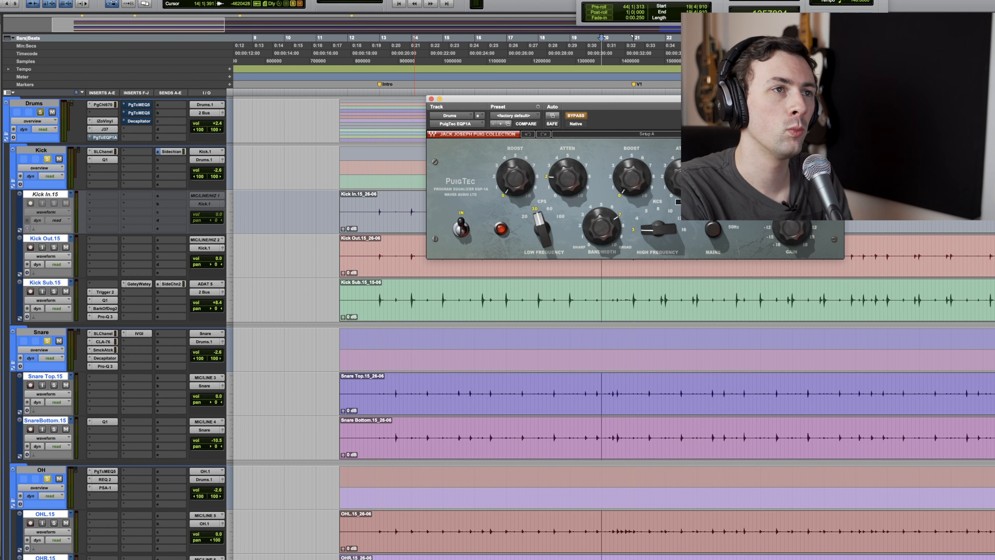
left_click(576, 115)
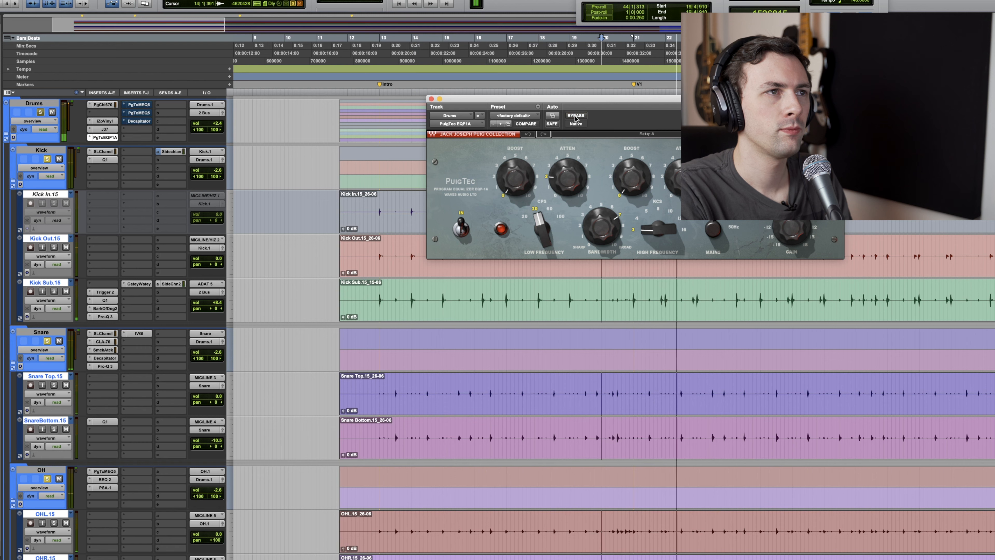
left_click(575, 116)
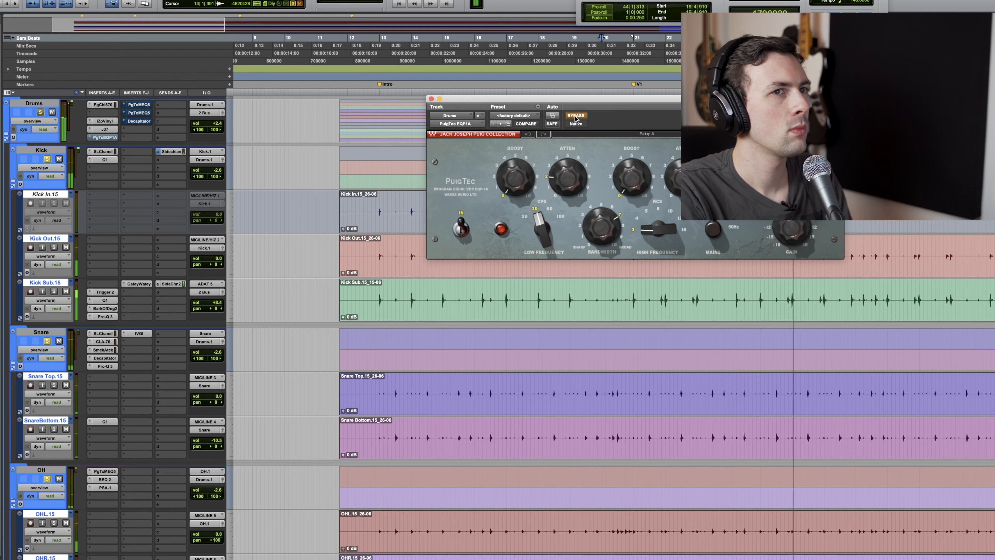
left_click(575, 117)
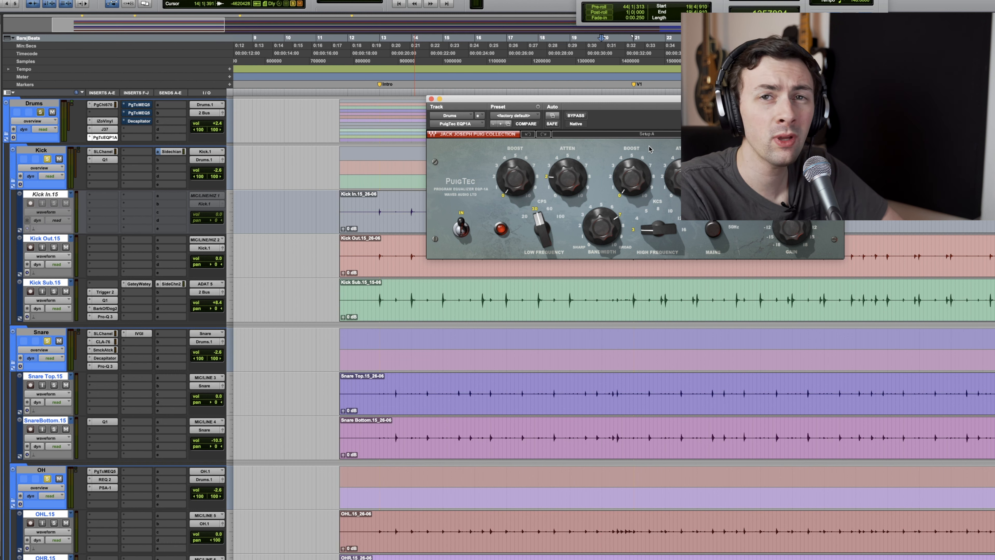
left_click(431, 99)
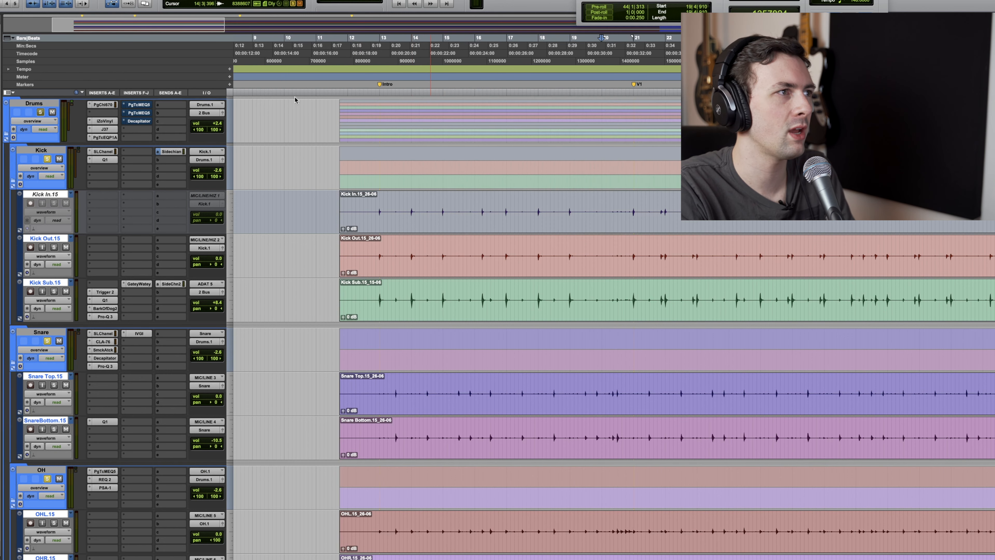
- Open both PuigTec MEQ5 equalizers on the Drums bus and arrange their windows one above the other
left_click(139, 105)
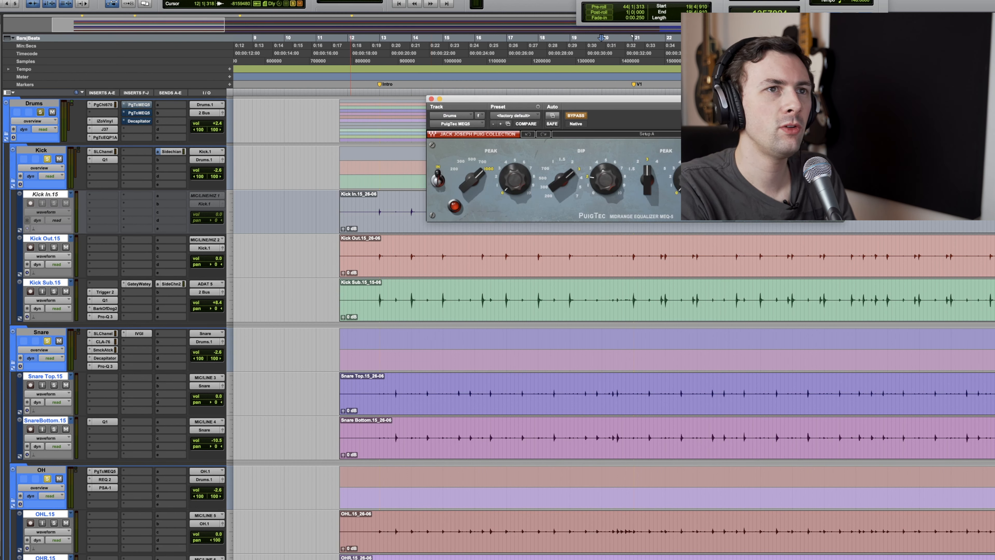
left_click(150, 113)
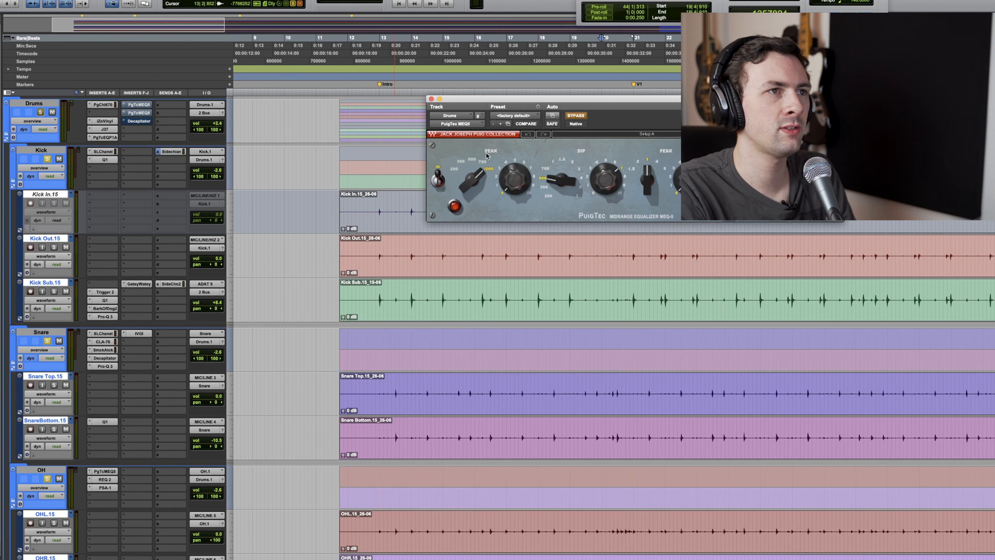
left_click_drag(519, 104, 512, 234)
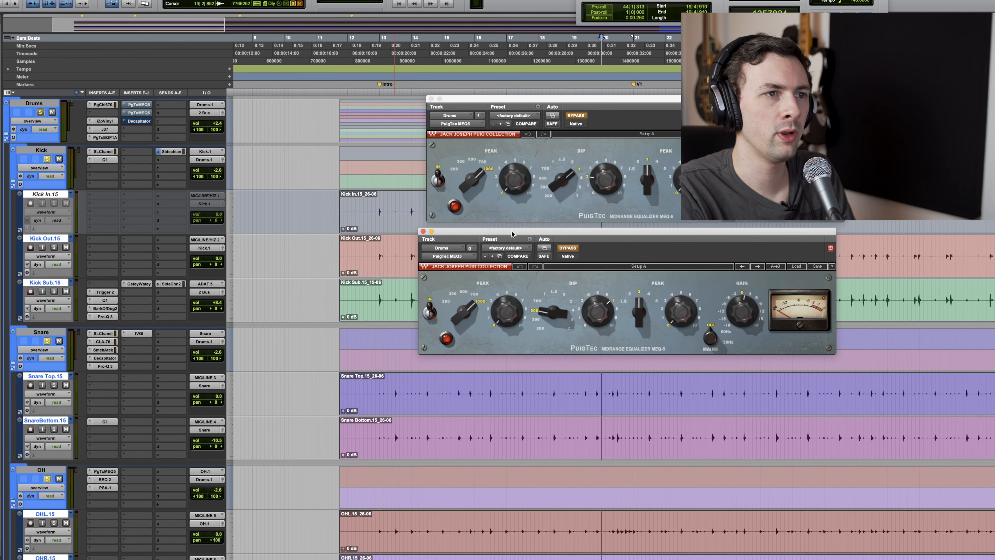
left_click_drag(602, 101, 581, 84)
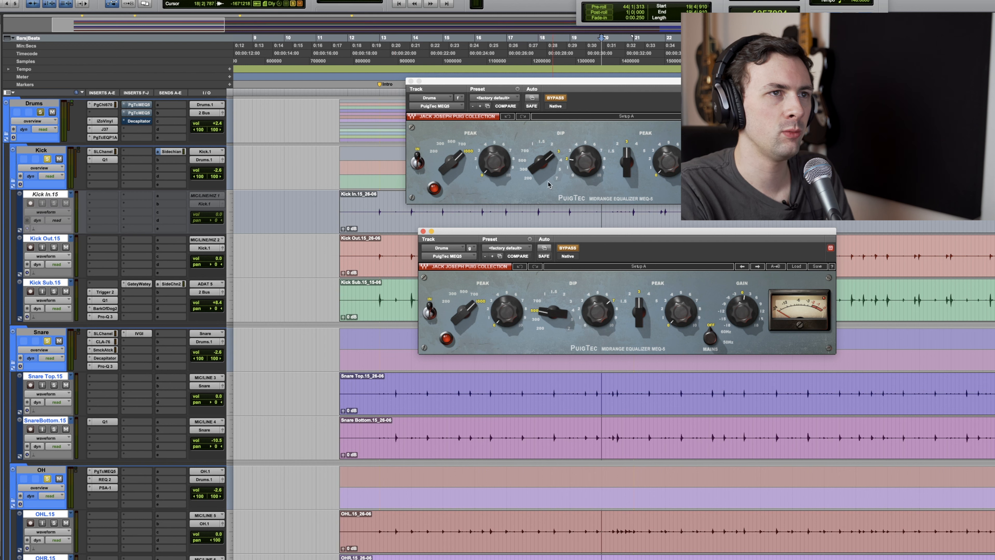
- Take the first PuigTec MEQ5 out of bypass and compare the playing kit with and without it, leaving it active
left_click(555, 98)
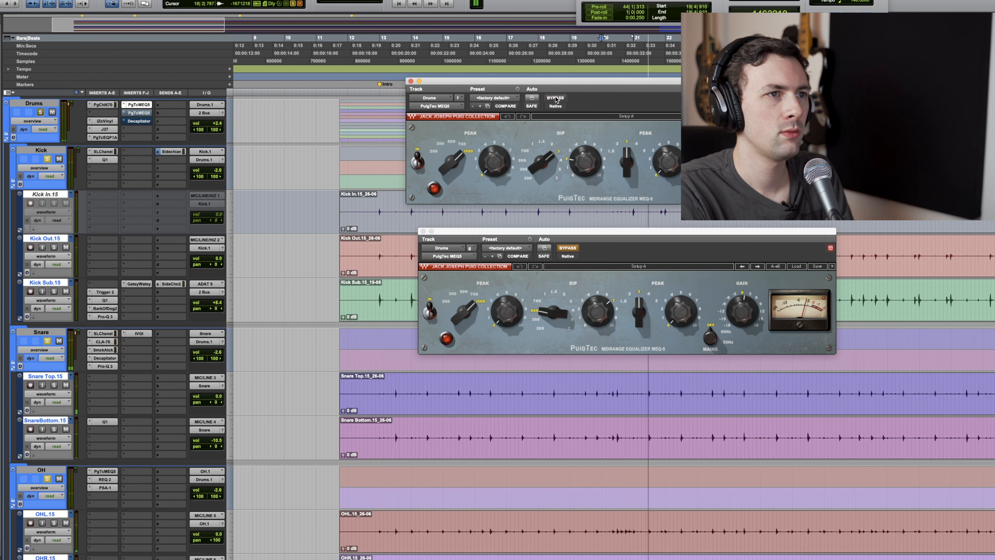
left_click(555, 98)
left_click(556, 98)
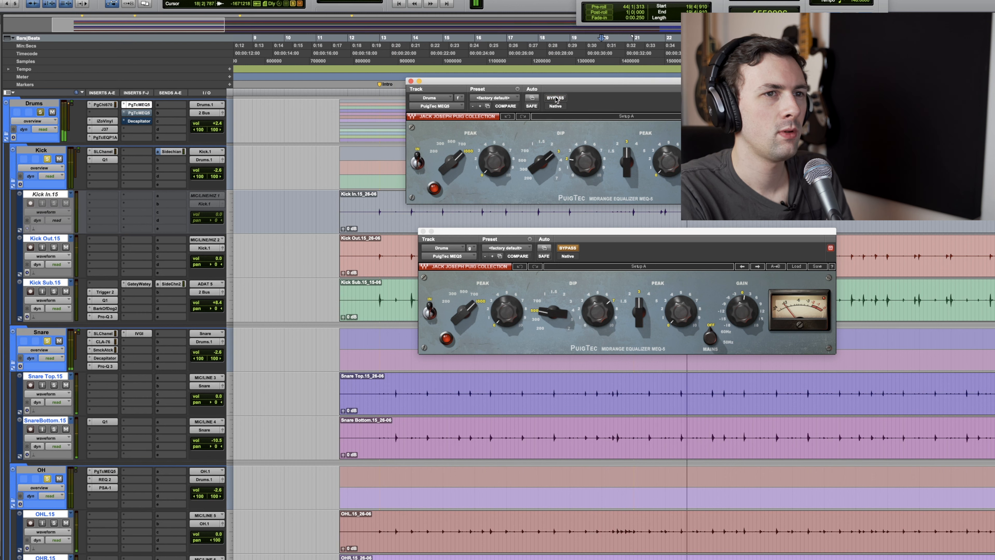
- Take the second PuigTec MEQ5 out of bypass and compare the playing kit with and without it, leaving it active
left_click(568, 249)
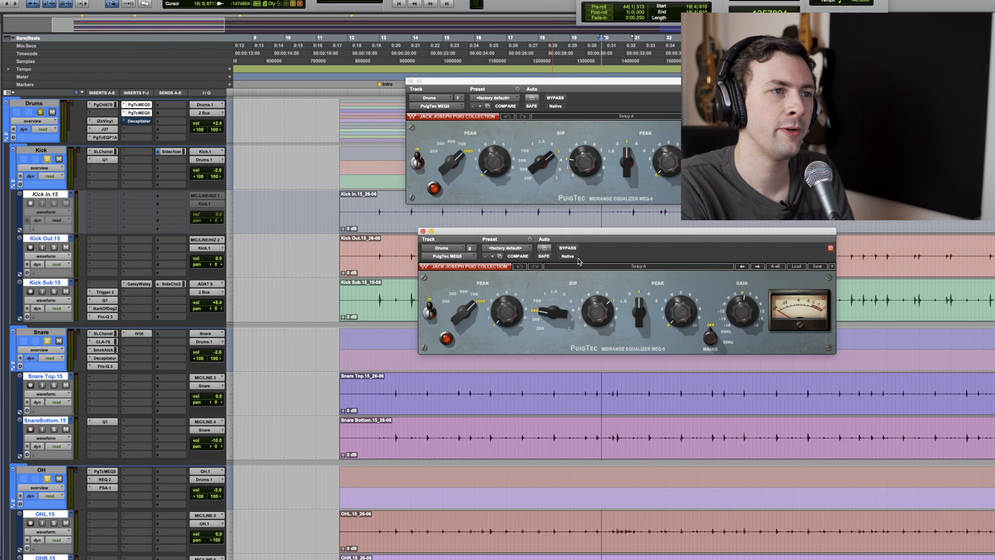
key("space")
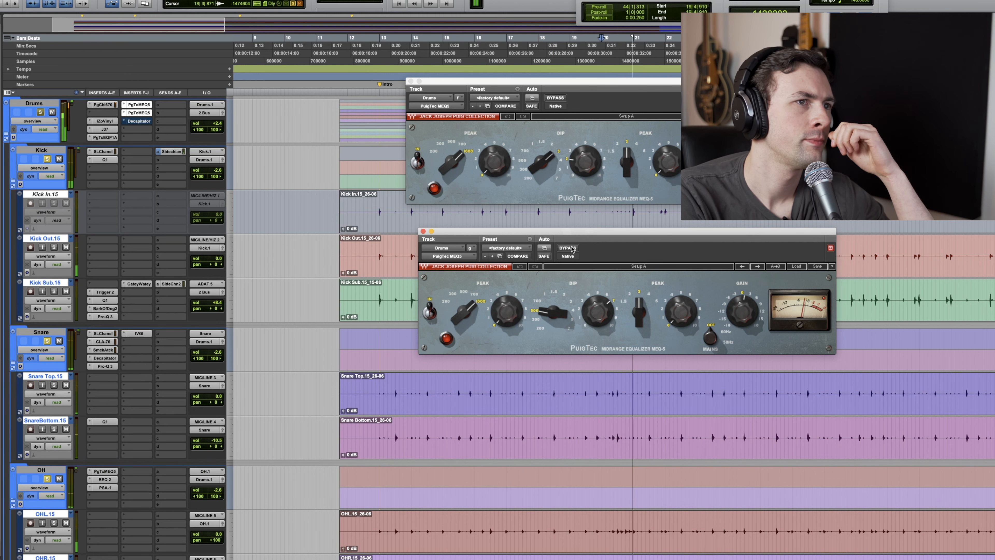
left_click(567, 248)
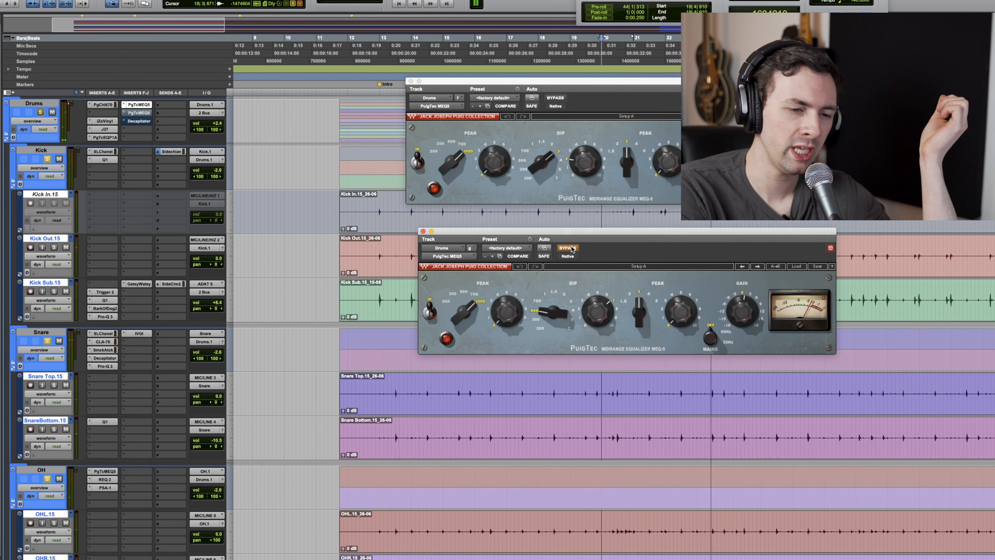
left_click(567, 247)
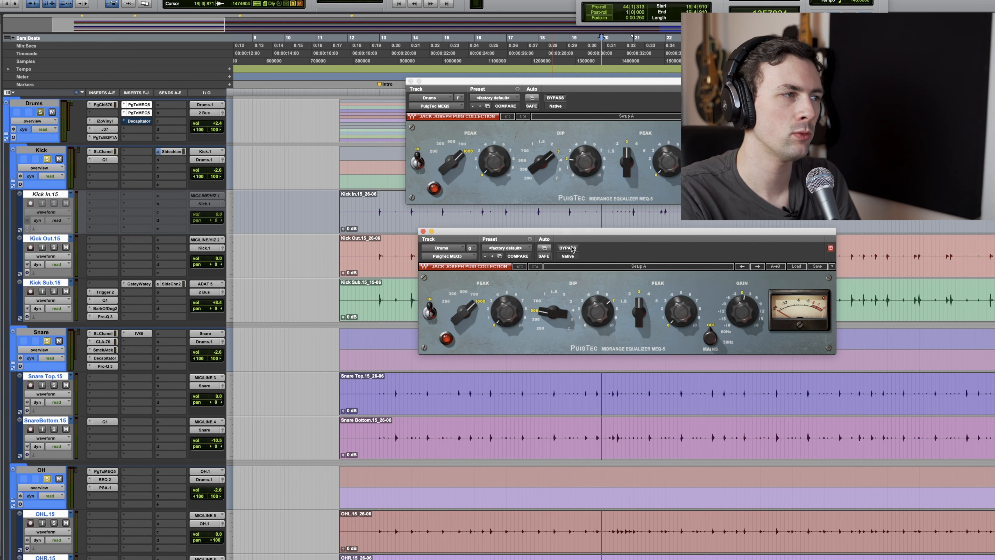
- Open Decapitator on the Drums bus, close the PuigTec MEQ5 window above it, and reposition the Decapitator window
left_click(148, 125)
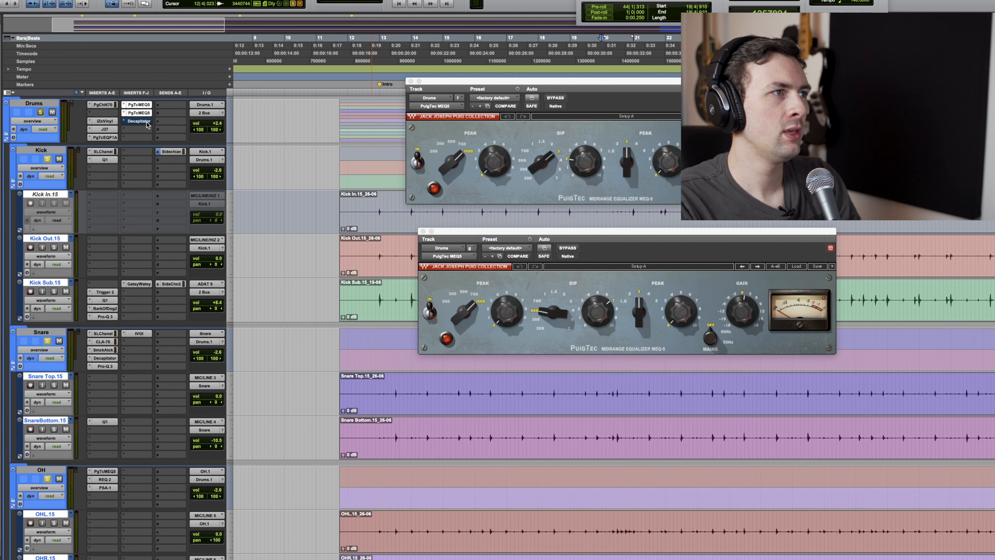
left_click(410, 80)
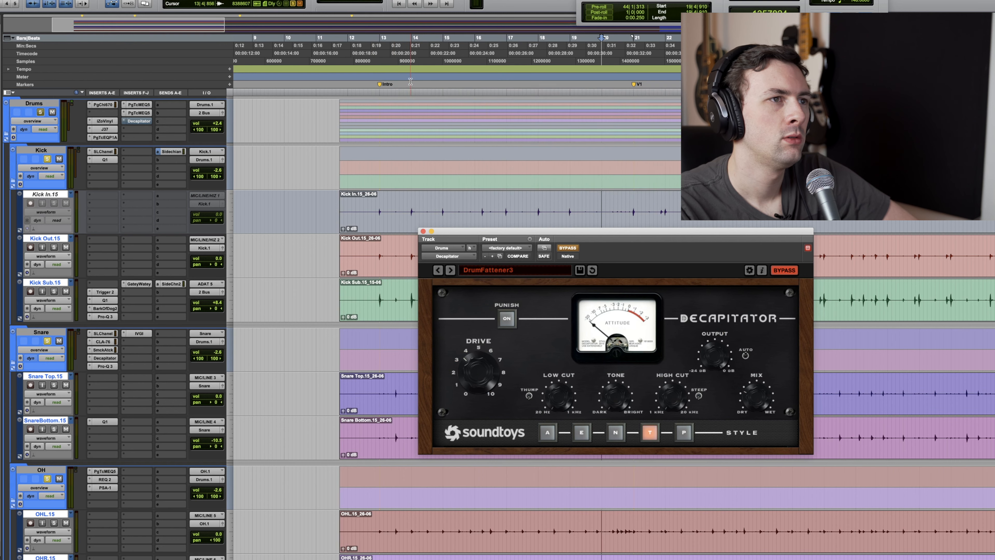
left_click_drag(544, 232, 503, 171)
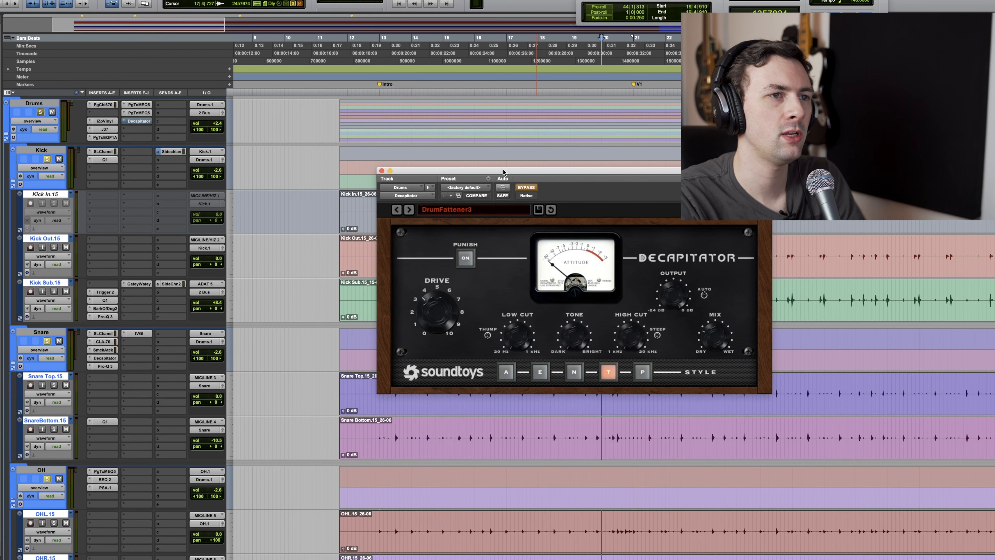
- Take Decapitator out of bypass, compare the playing kit with and without it, leave it active, and close its window
key("space")
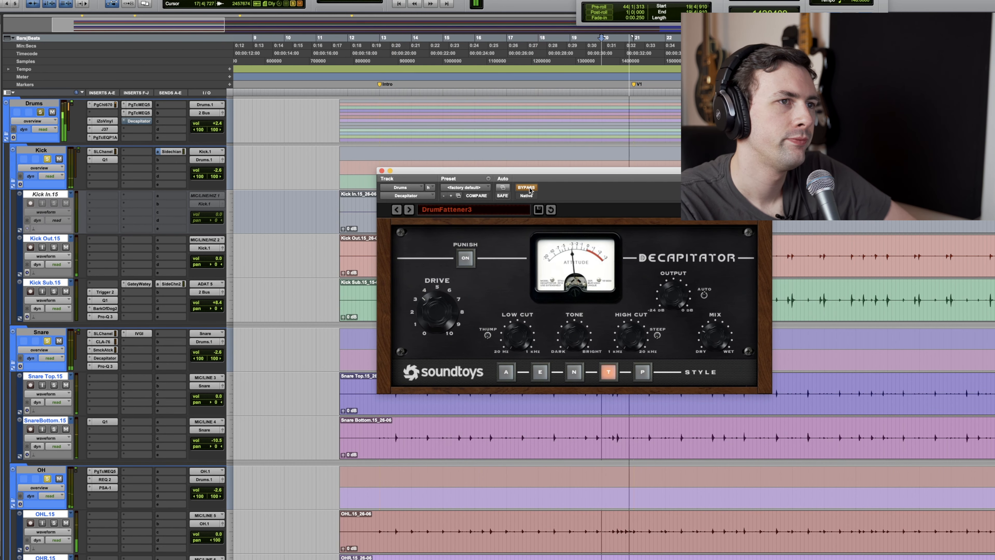
left_click(529, 188)
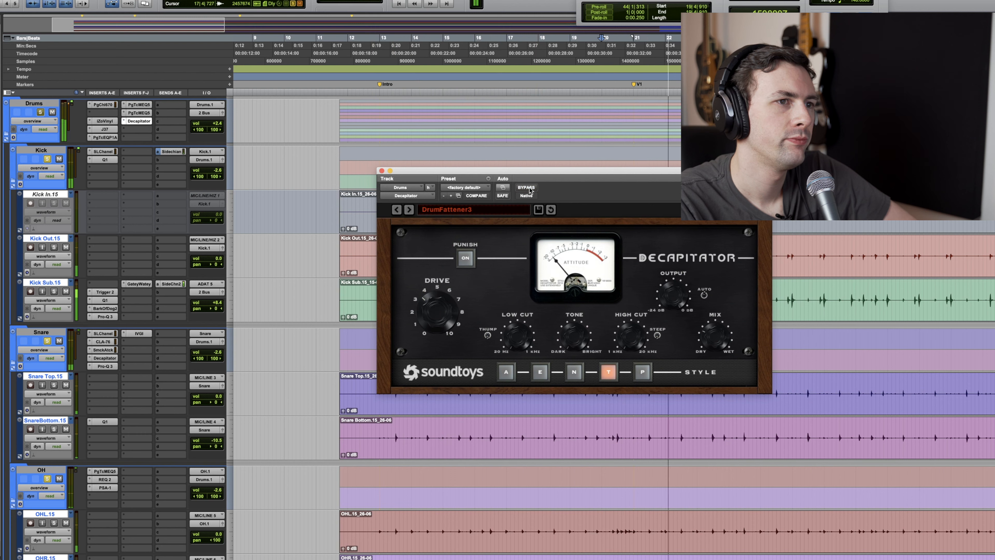
left_click(529, 189)
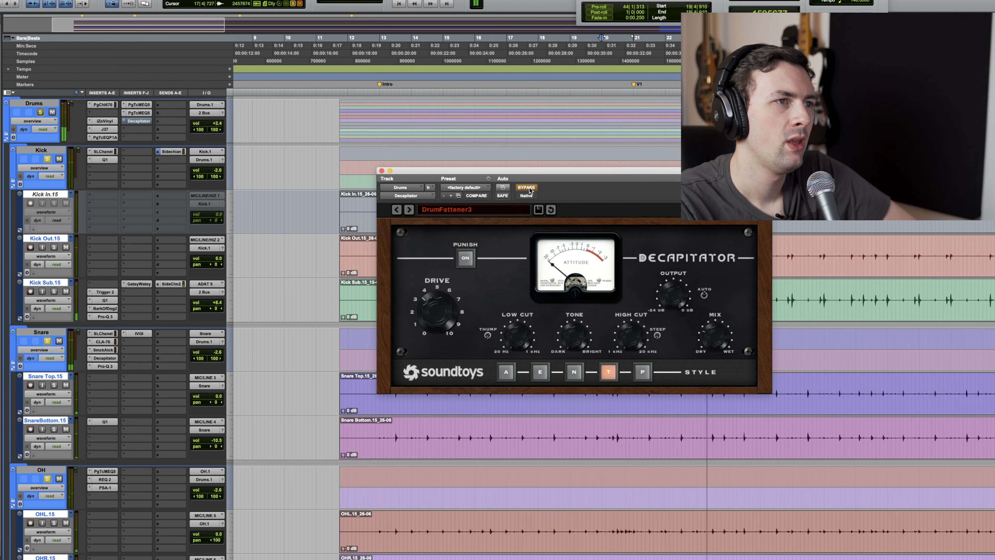
left_click(526, 188)
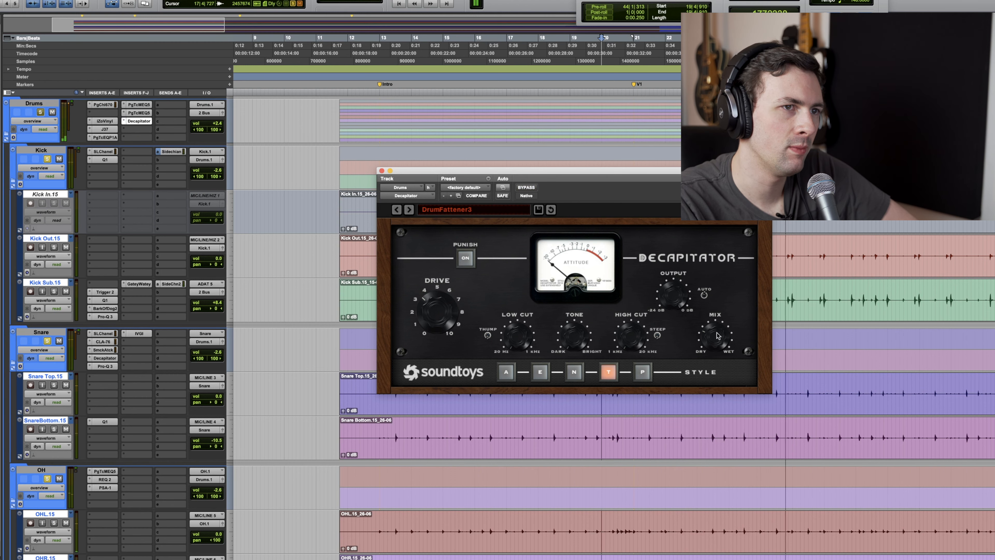
left_click(526, 188)
left_click(529, 188)
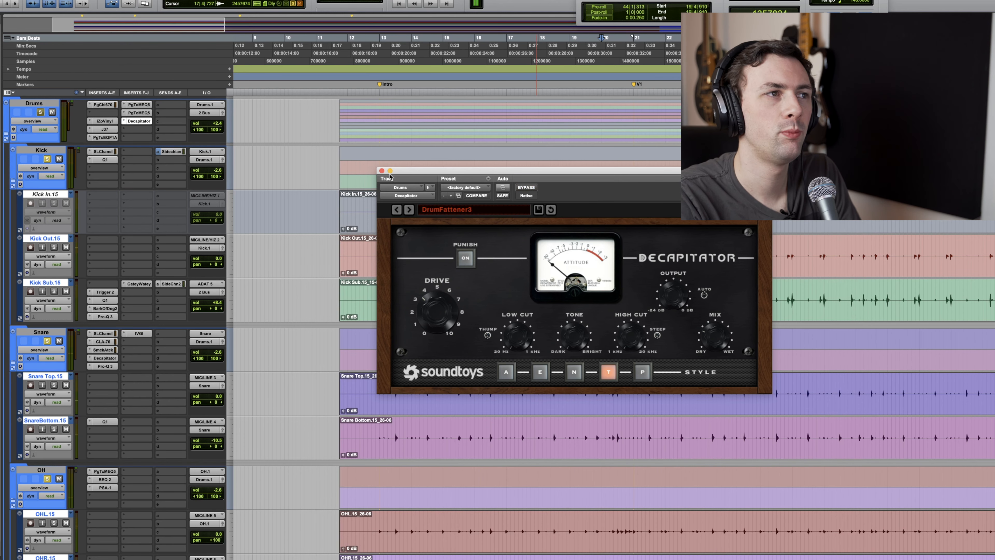
left_click(382, 170)
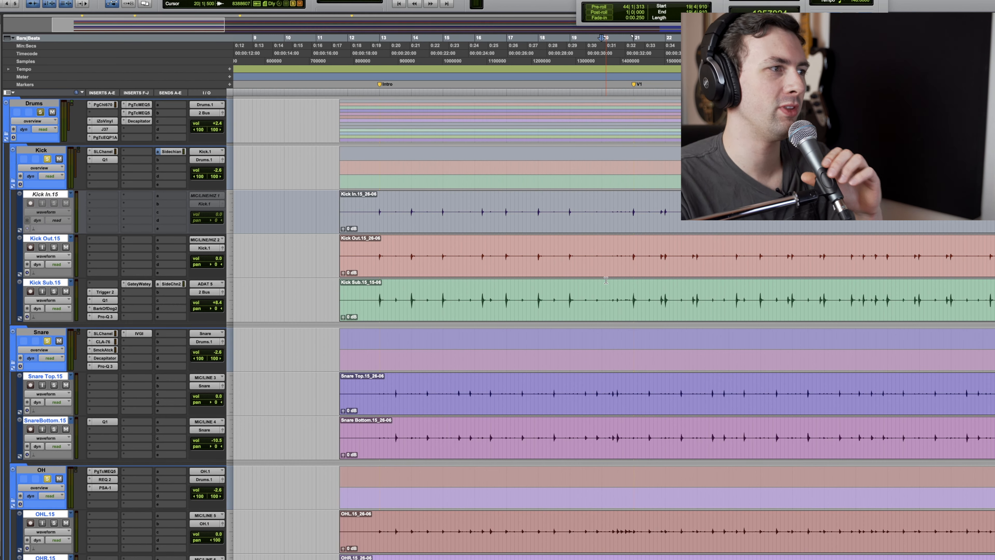
- Clear the solos on the Kick, Snare, OH, Toms, Hat and Wurst tracks inside the Drums folder
scroll(438, 352, "down", 15)
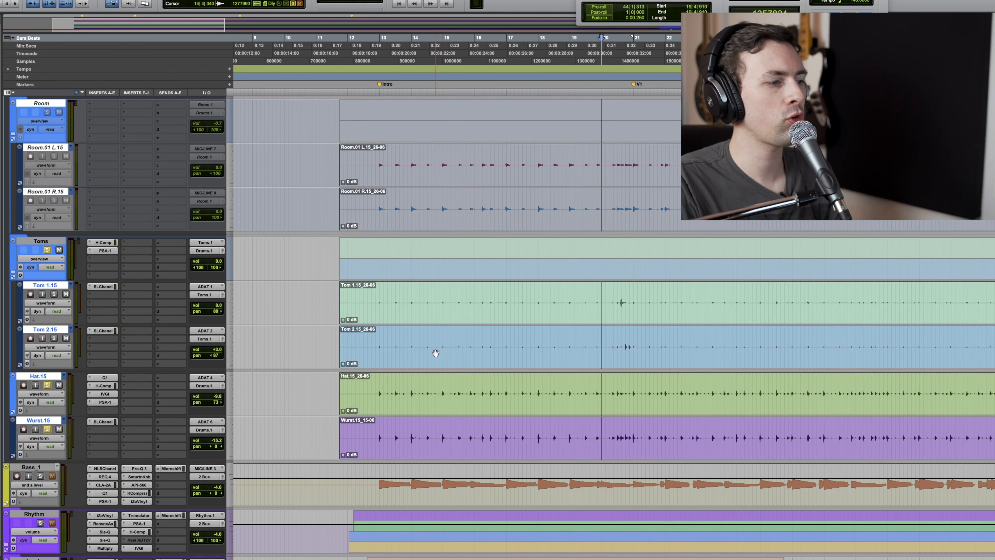
scroll(440, 357, "up", 15)
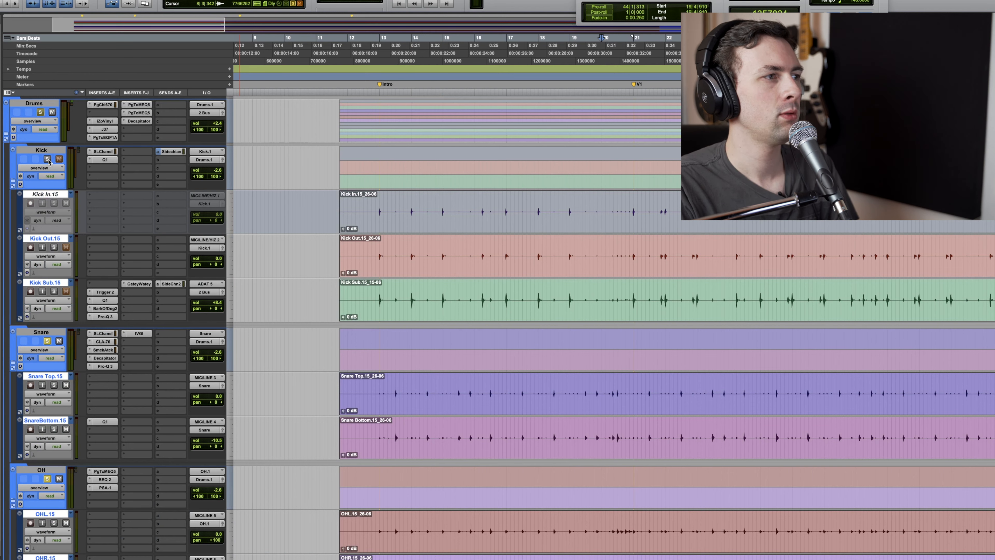
left_click(47, 478)
scroll(47, 486, "down", 10)
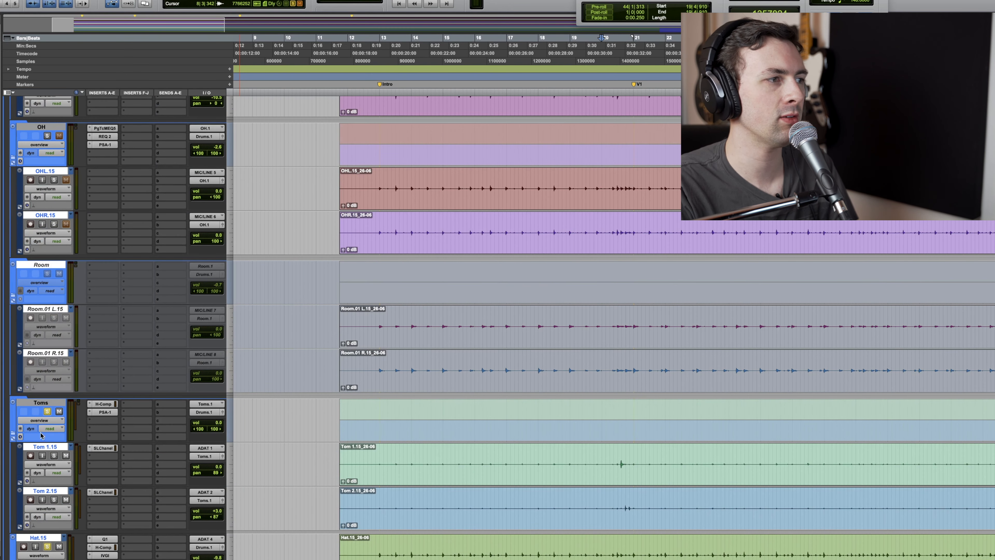
left_click(46, 411)
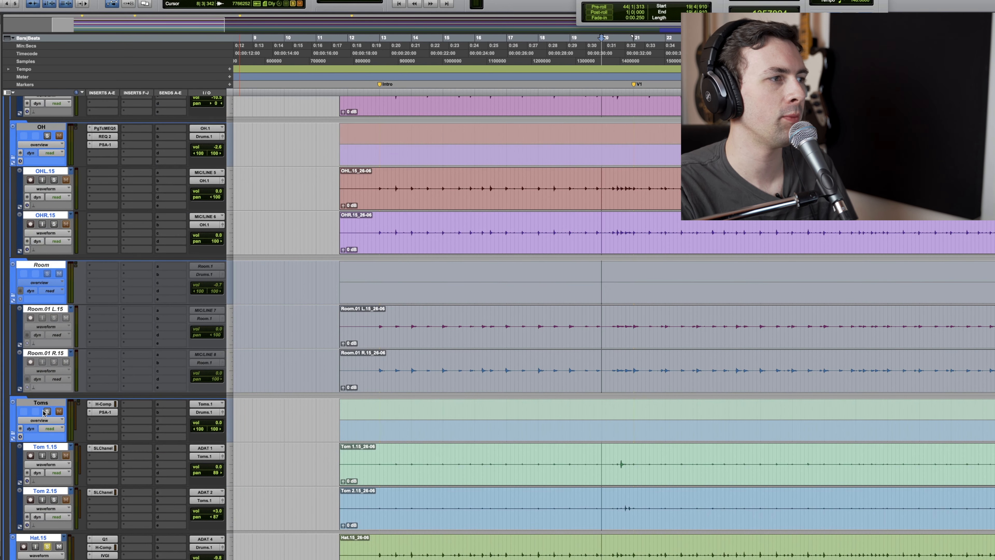
scroll(44, 431, "down", 5)
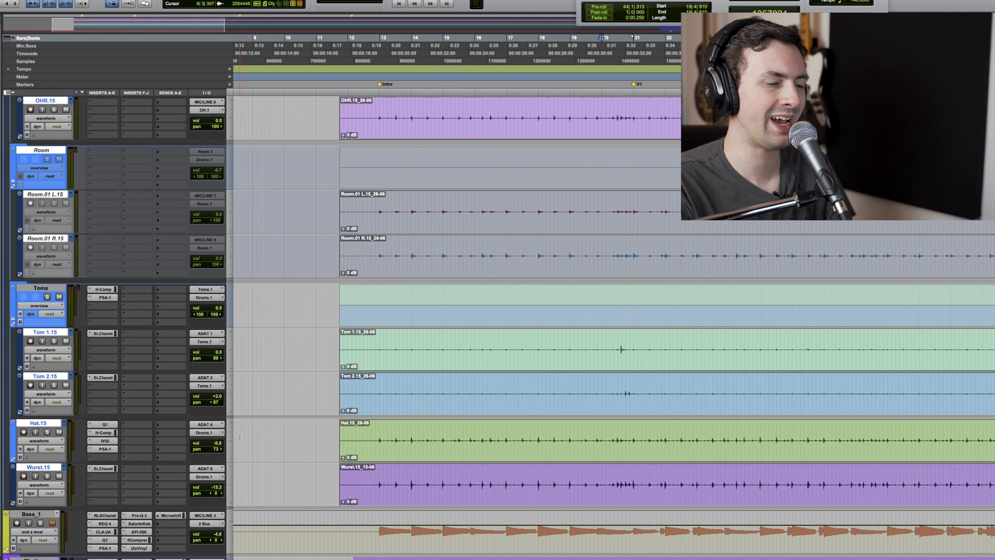
scroll(317, 429, "up", 10)
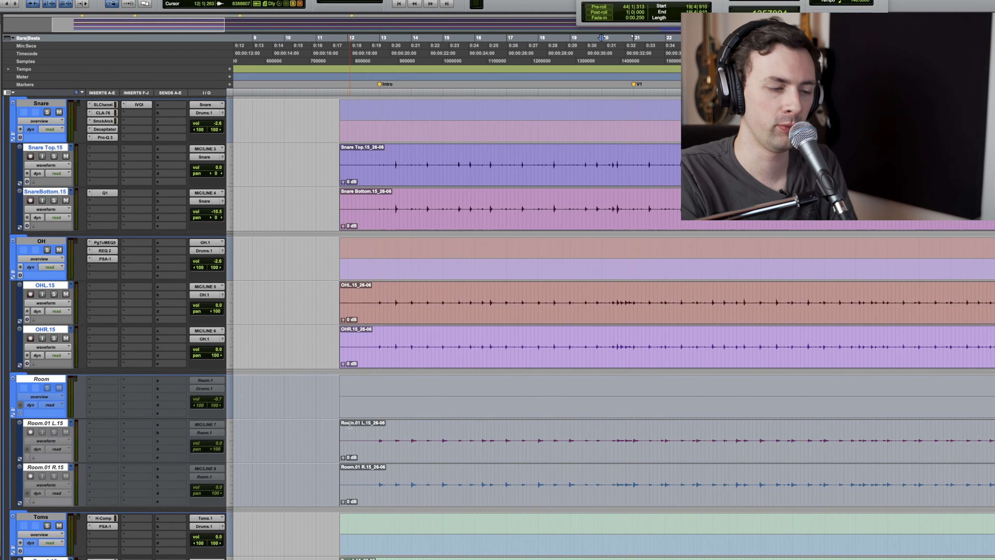
- Solo the Drums bus, set the playback start just before the Intro marker, and check the other tracks' mute states
scroll(472, 353, "up", 10)
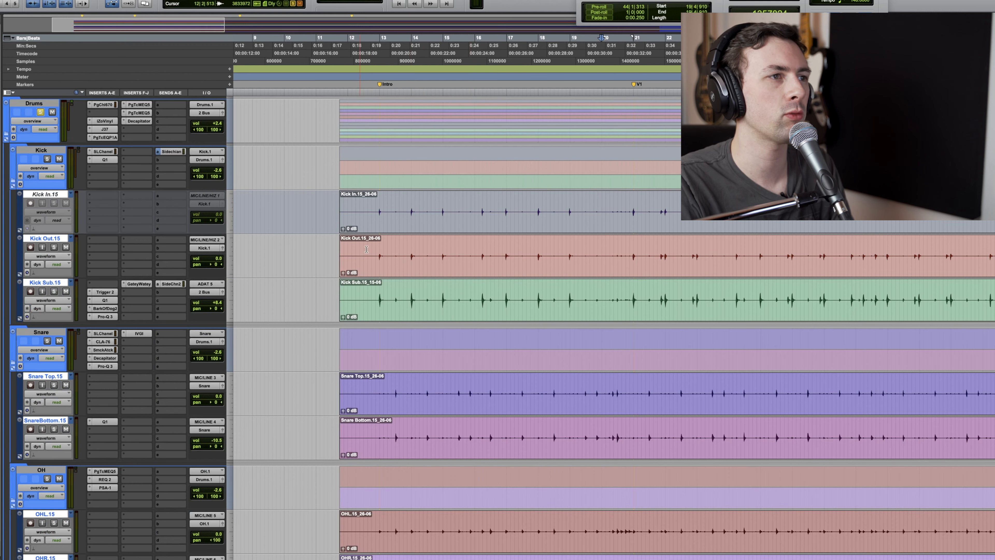
left_click(376, 247)
scroll(149, 283, "down", 10)
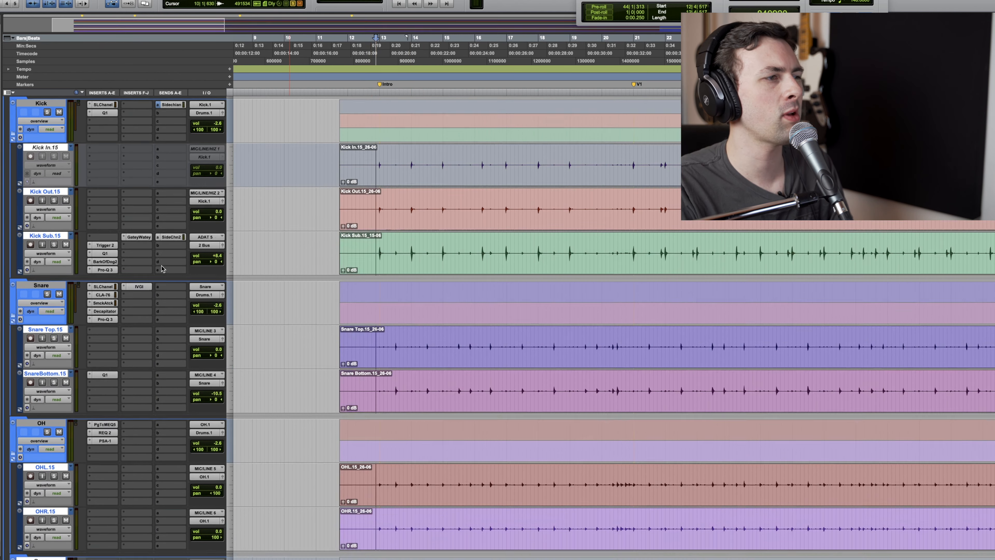
scroll(134, 312, "down", 5)
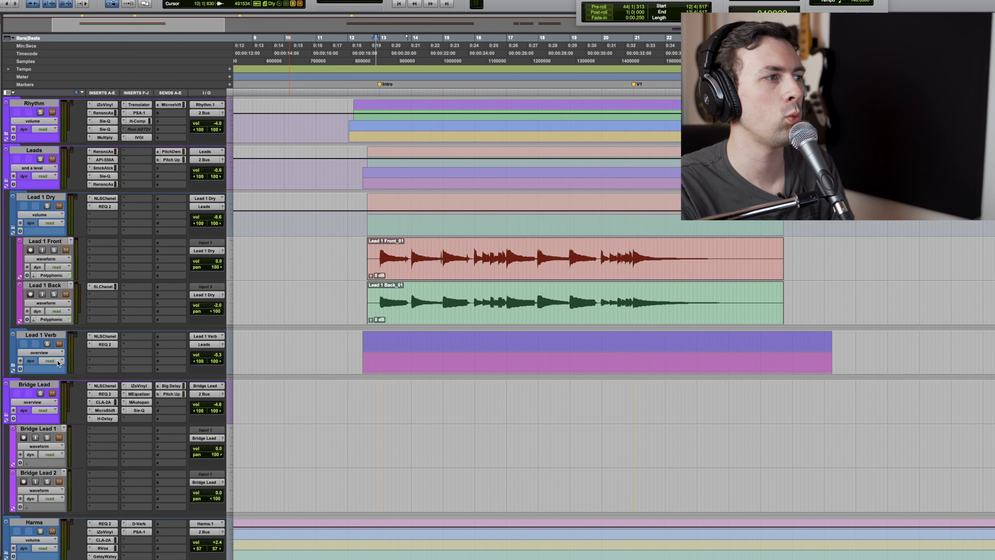
scroll(52, 401, "down", 10)
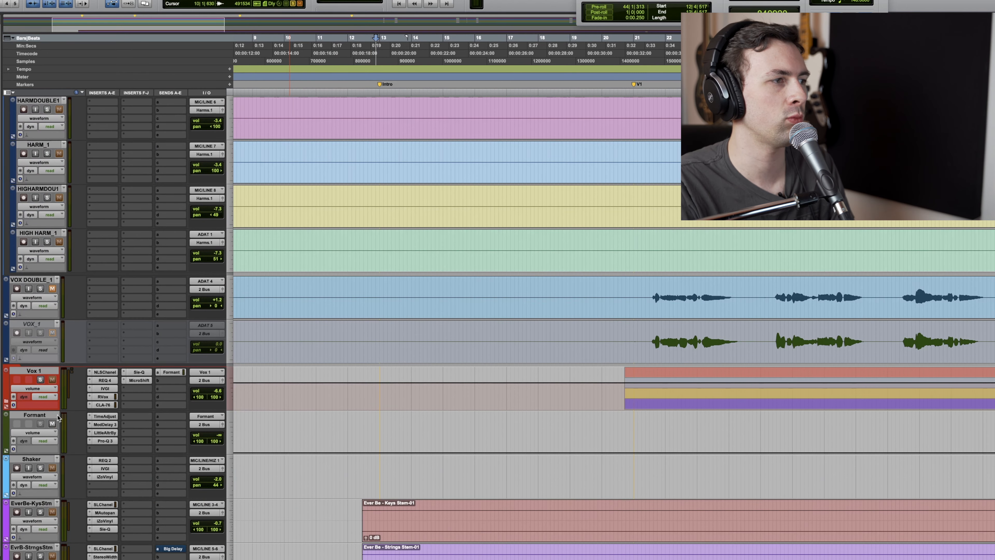
- Play the processed drum mix from just before the Intro marker to hear the whole Drums bus chain together
key("space")
scroll(136, 441, "up", 4)
scroll(137, 441, "up", 15)
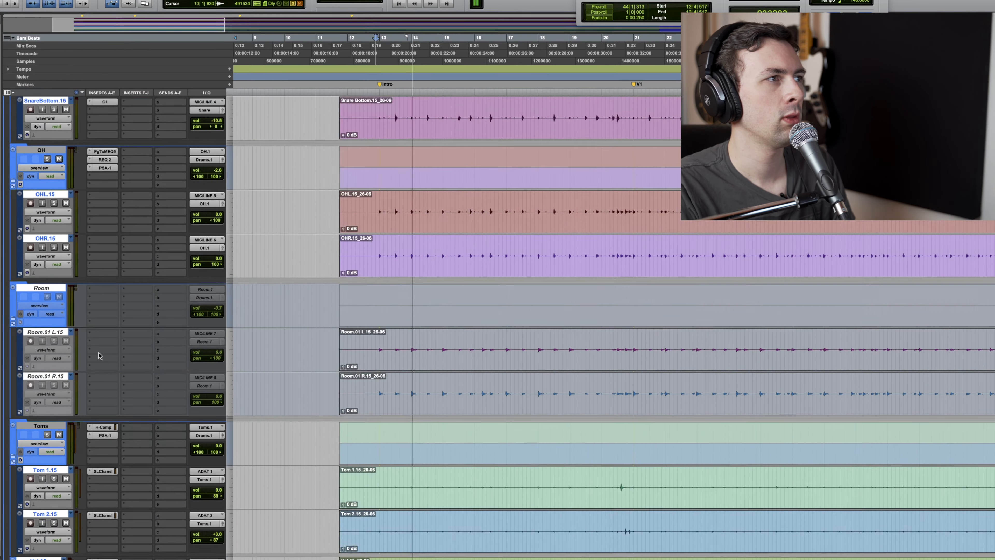
scroll(99, 356, "up", 8)
key("space")
key("space")
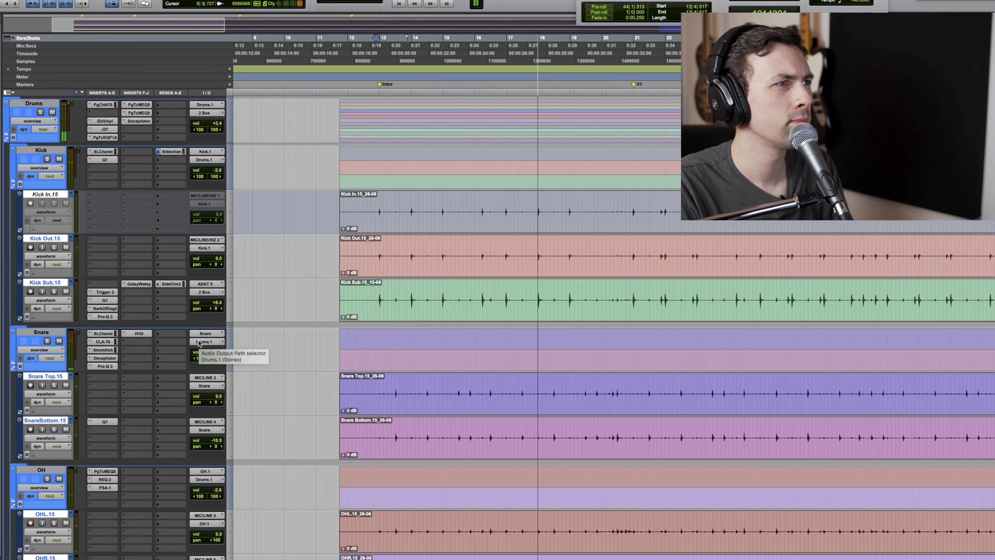
key("space")
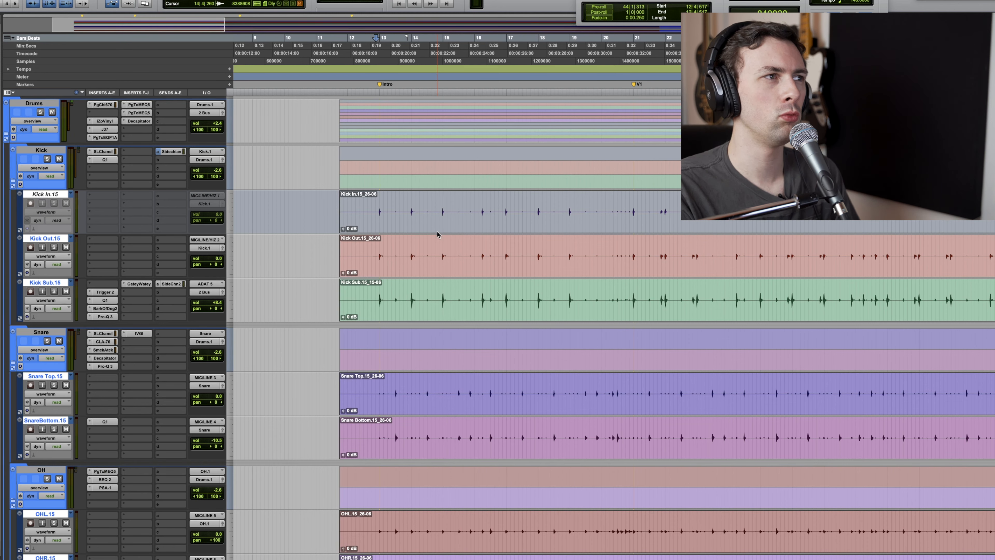
- Lower the Kick Sub track's volume to +2.4 dB while the drums play, and stop playback
key("space")
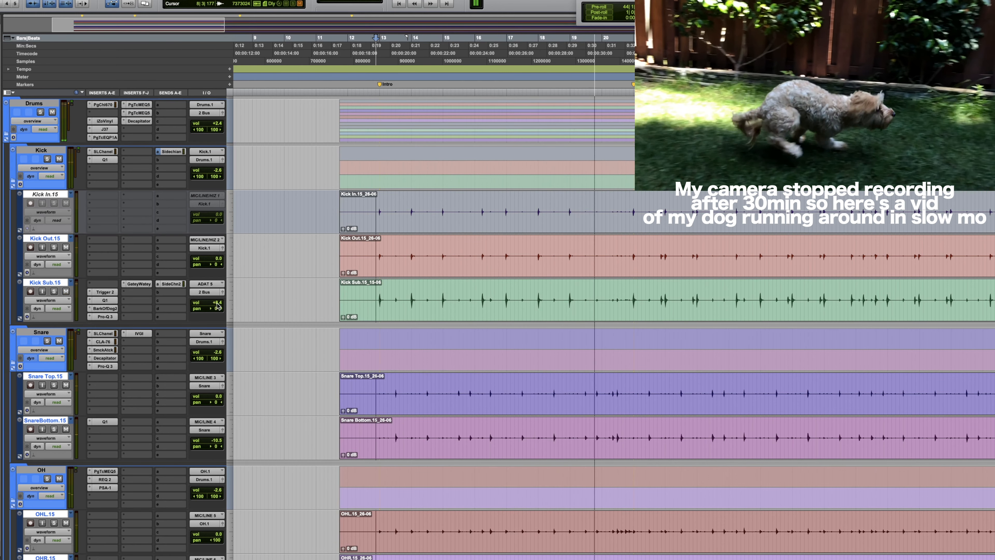
left_click_drag(216, 304, 218, 310)
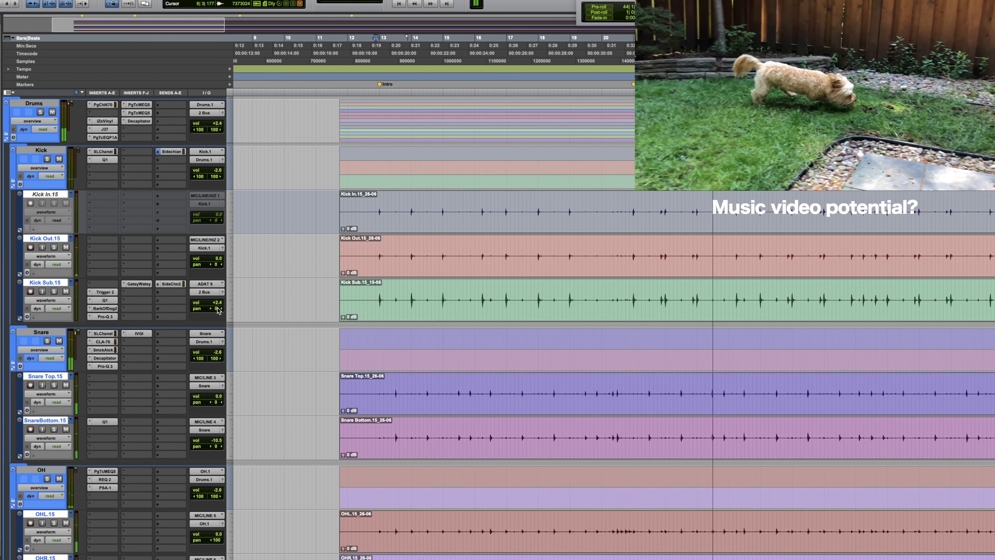
key("space")
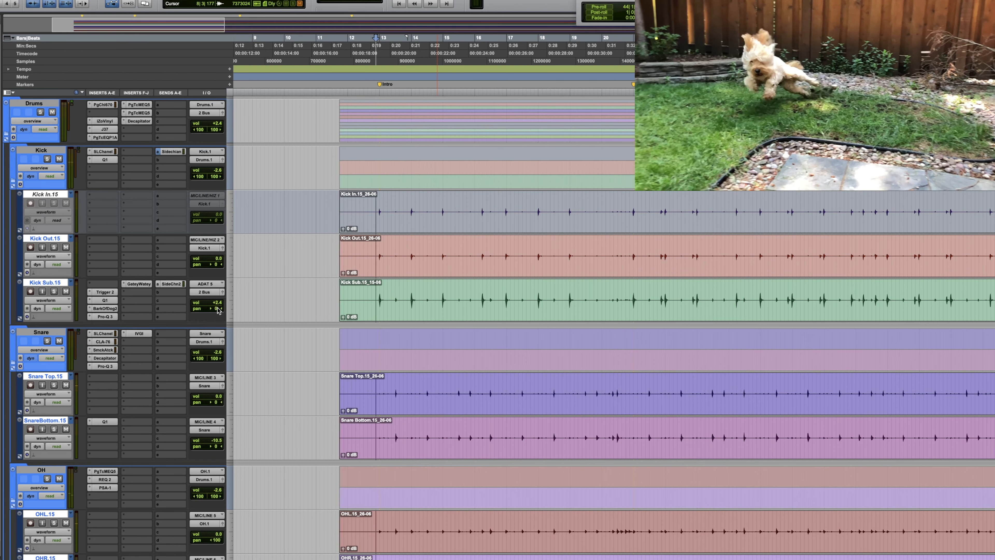